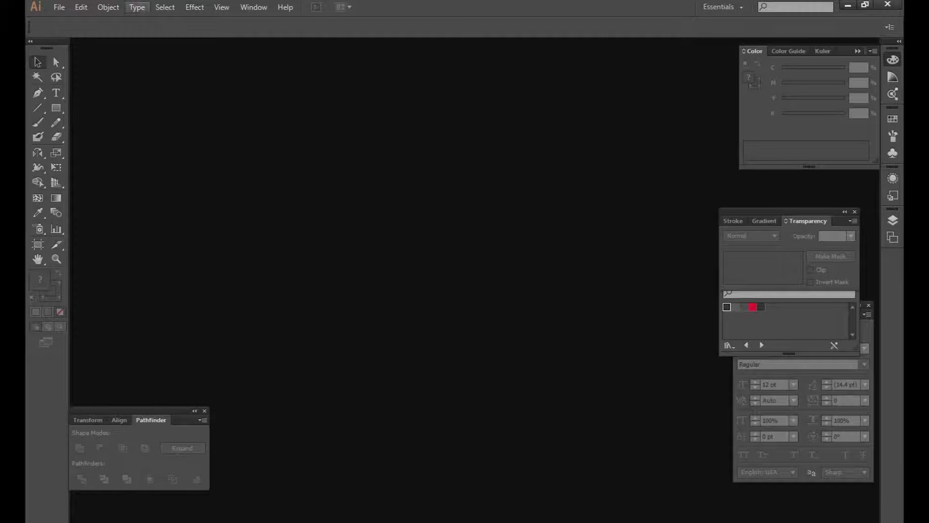
Create a 3.5 × 2 in CMYK document with 0.125 in bleed on all sides, fitted to the window.
click(67, 9)
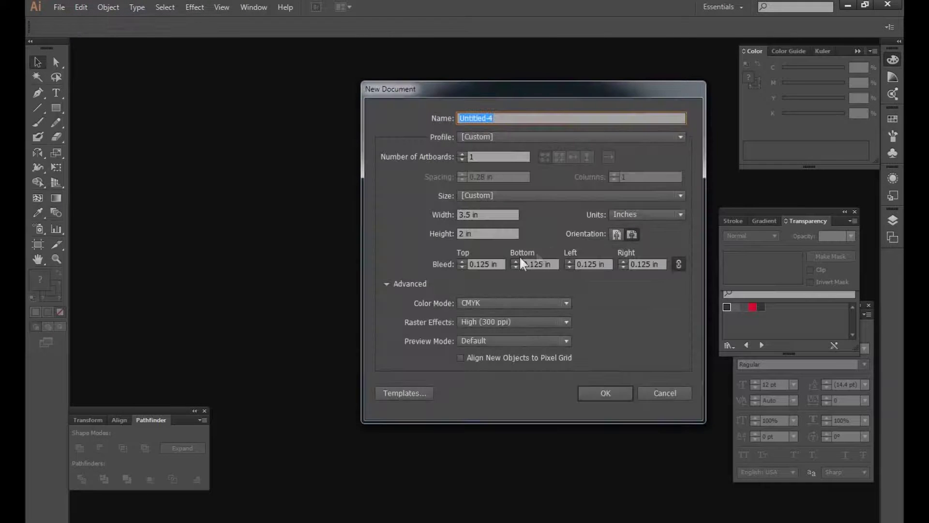
click(492, 214)
click(591, 392)
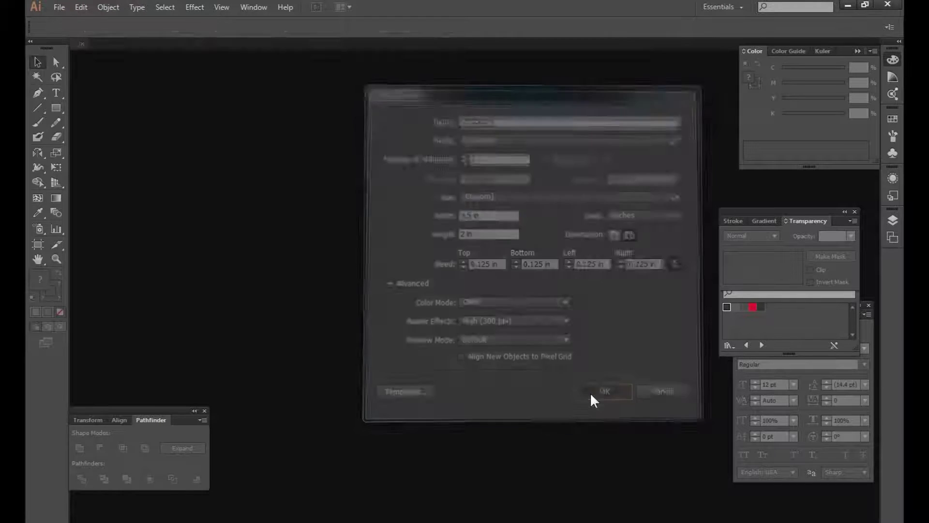
key(ctrl+0)
Draw a rectangle covering the card and its bleed, with no stroke.
click(58, 110)
mouse_move(155, 88)
mouse_down()
mouse_move(653, 368)
mouse_move(649, 383)
mouse_up()
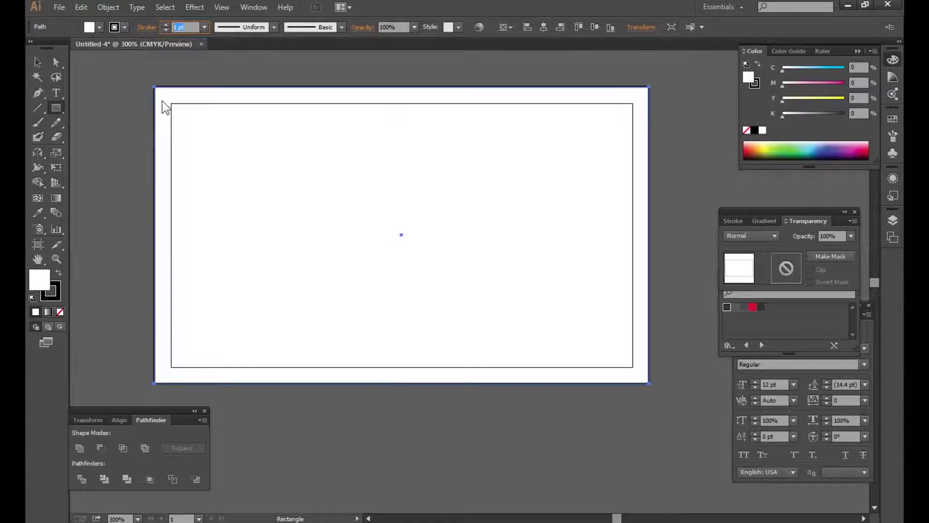
key(/)
Copy the white rectangle and paste a duplicate in front of it.
click(37, 62)
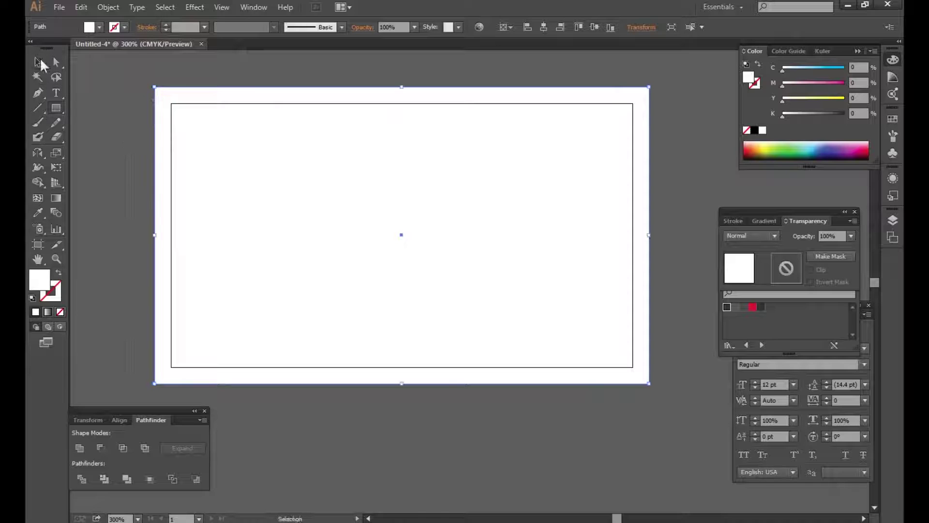
click(126, 112)
click(356, 257)
click(81, 6)
click(100, 66)
click(81, 6)
click(112, 93)
Narrow the duplicate into a band on the card's left edge and fill it red.
drag(649, 235, 288, 238)
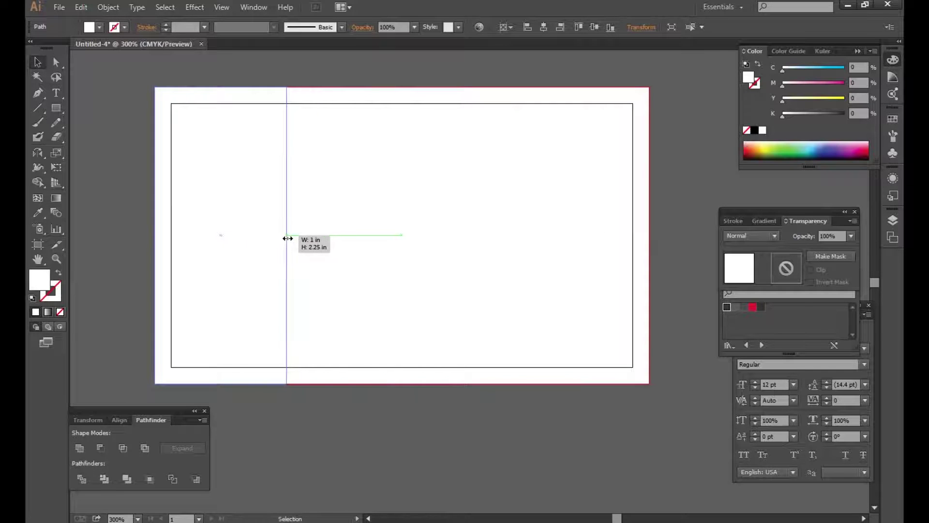
drag(288, 238, 271, 234)
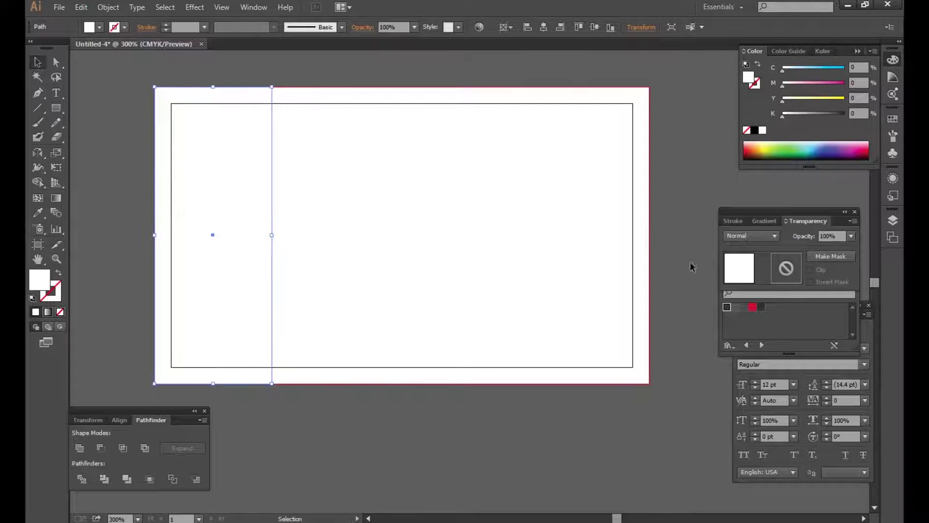
click(751, 306)
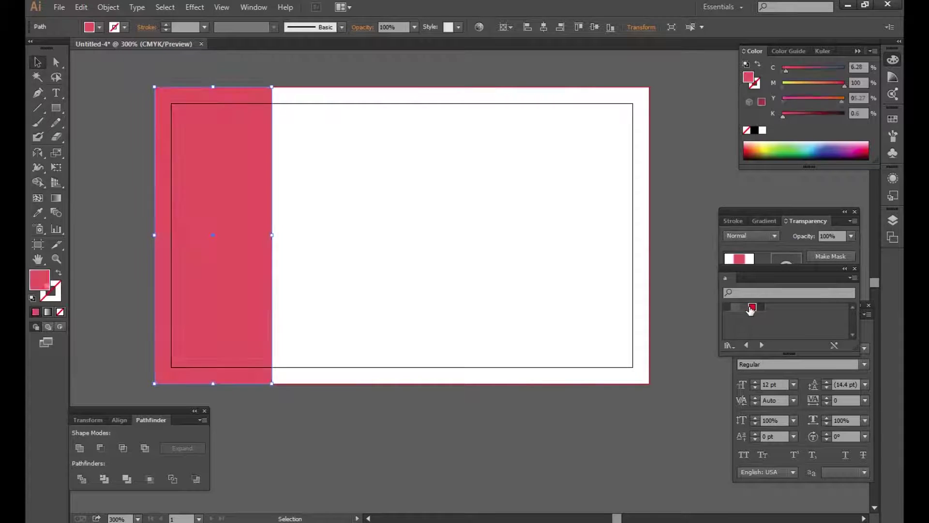
click(474, 443)
Fill the back rectangle dark gray, then reselect the red band.
click(241, 276)
shift+click(349, 270)
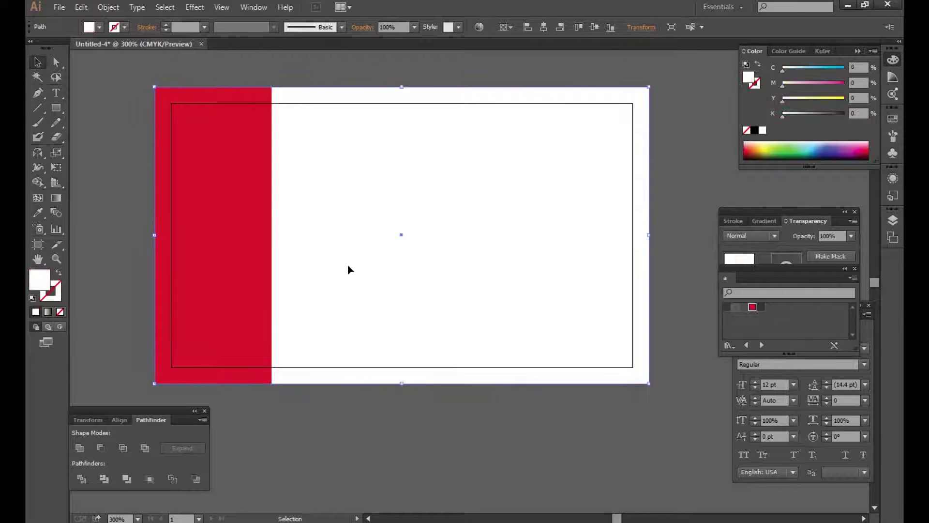
click(729, 307)
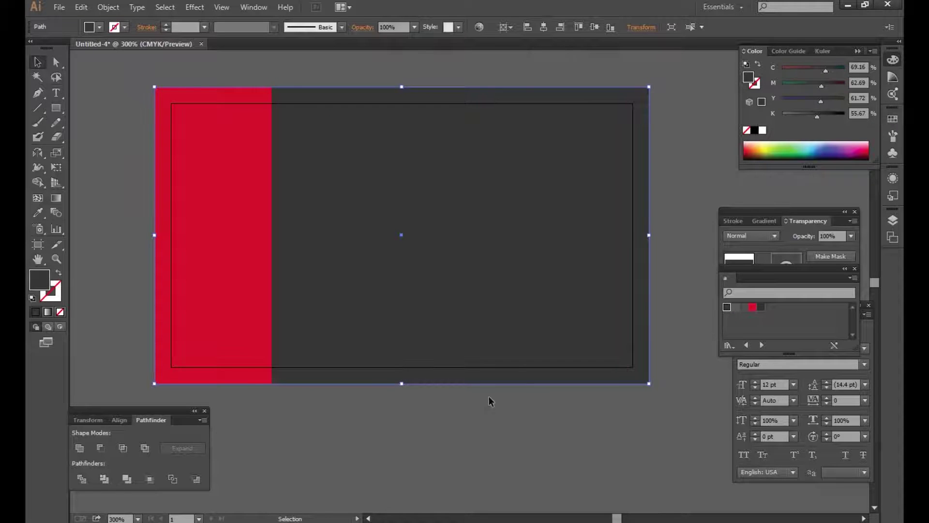
click(476, 420)
click(232, 264)
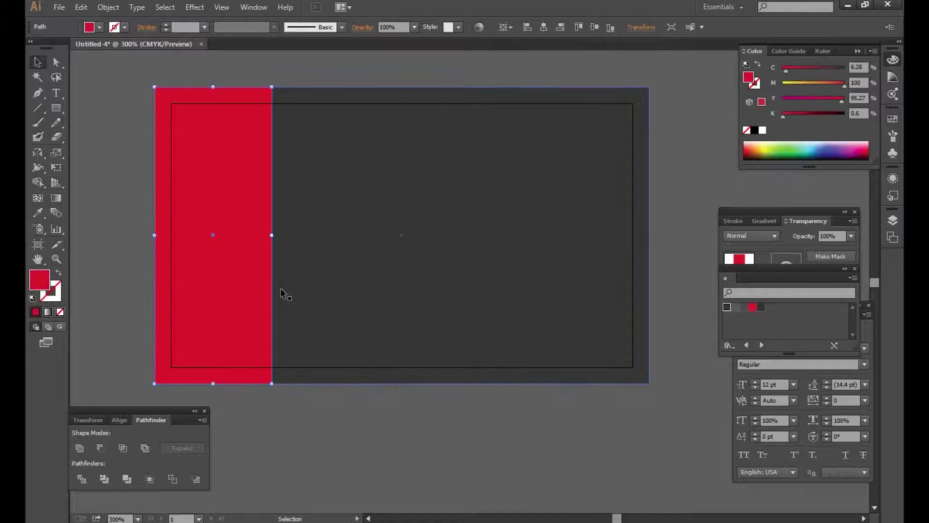
click(358, 430)
click(255, 293)
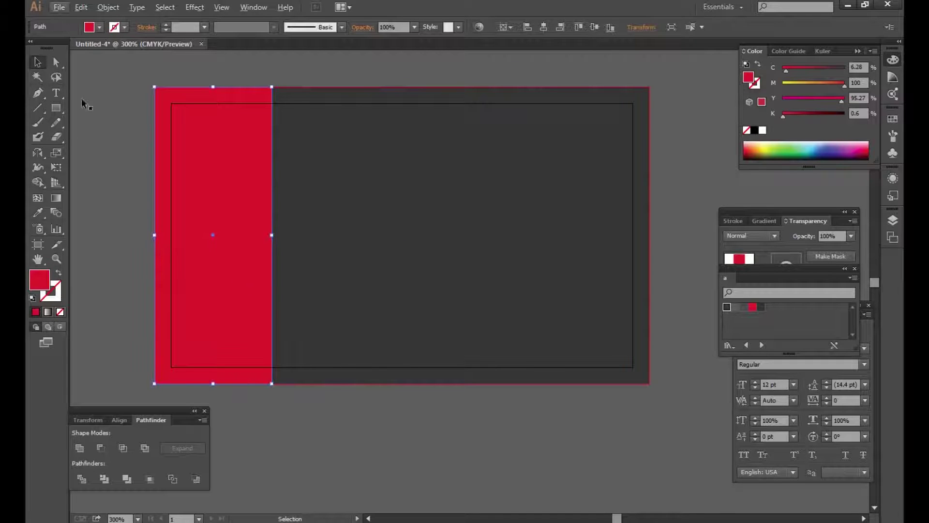
click(38, 108)
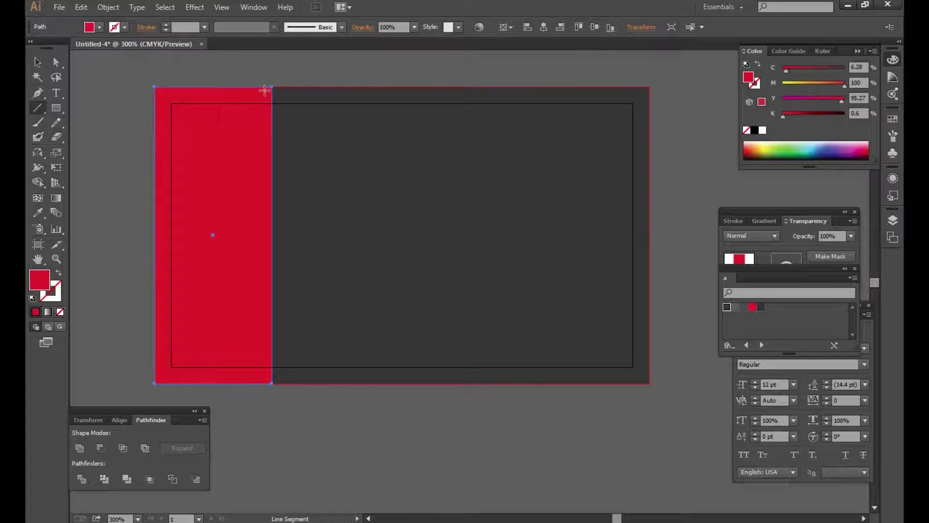
Draw a short dark gray diagonal line above the card by the red band, copy it below, and select both.
mouse_move(272, 89)
mouse_down()
mouse_move(350, 70)
mouse_move(342, 75)
mouse_up()
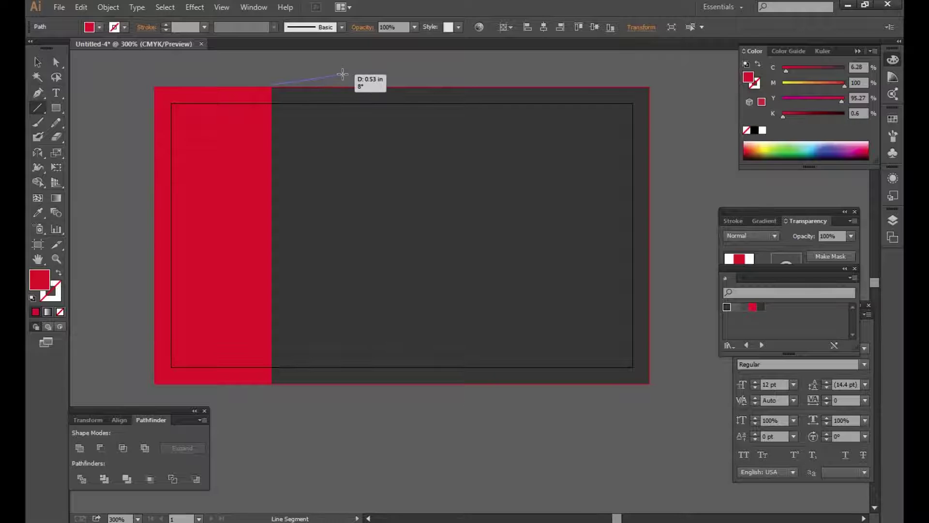
scroll(343, 74, up, 3)
mouse_move(343, 74)
mouse_down()
mouse_move(377, 160)
mouse_move(360, 117)
mouse_move(350, 123)
mouse_up()
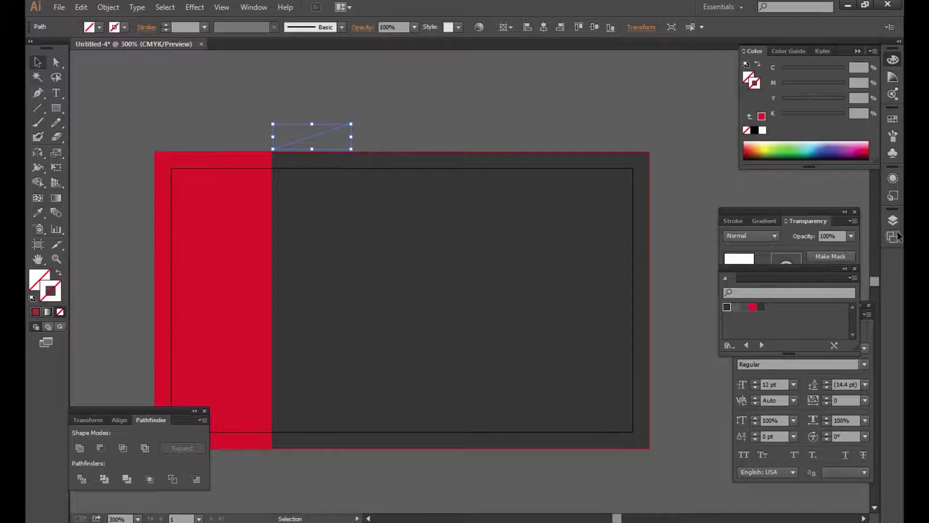
click(735, 307)
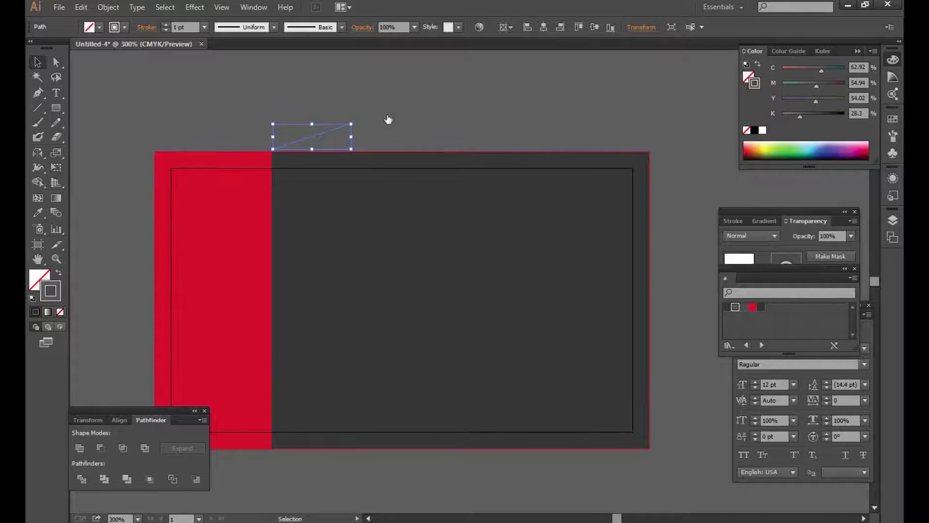
scroll(421, 176, down, 2)
drag(349, 89, 350, 423)
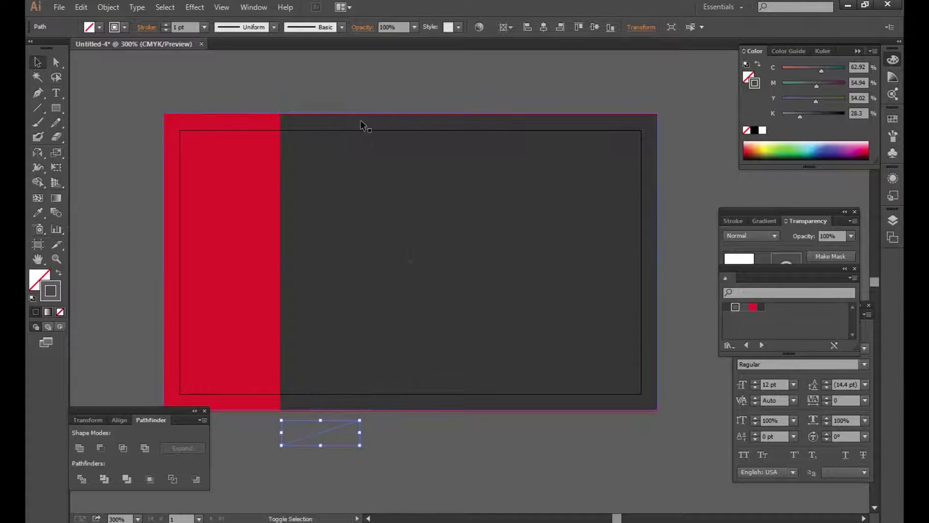
shift+click(343, 91)
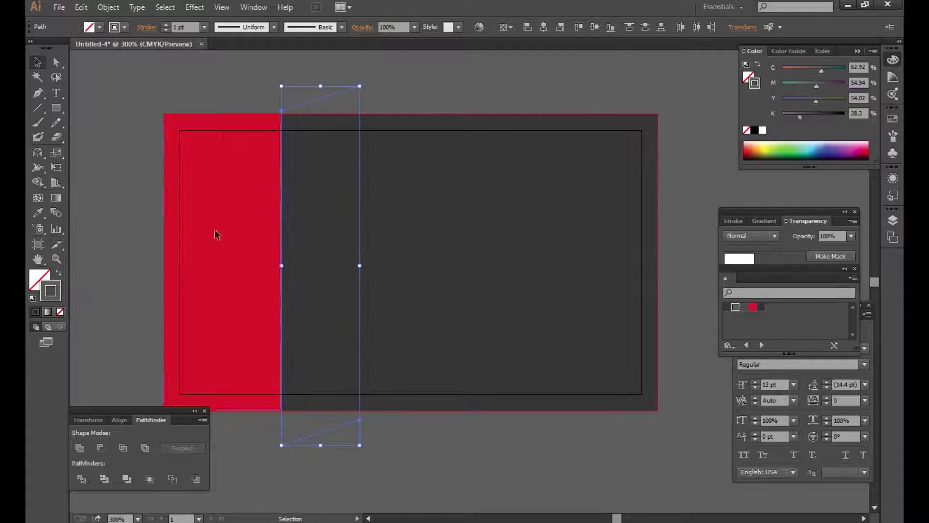
Blend the two lines into diagonal stripes using a specified blend-step distance of 0.03 in.
double_click(56, 212)
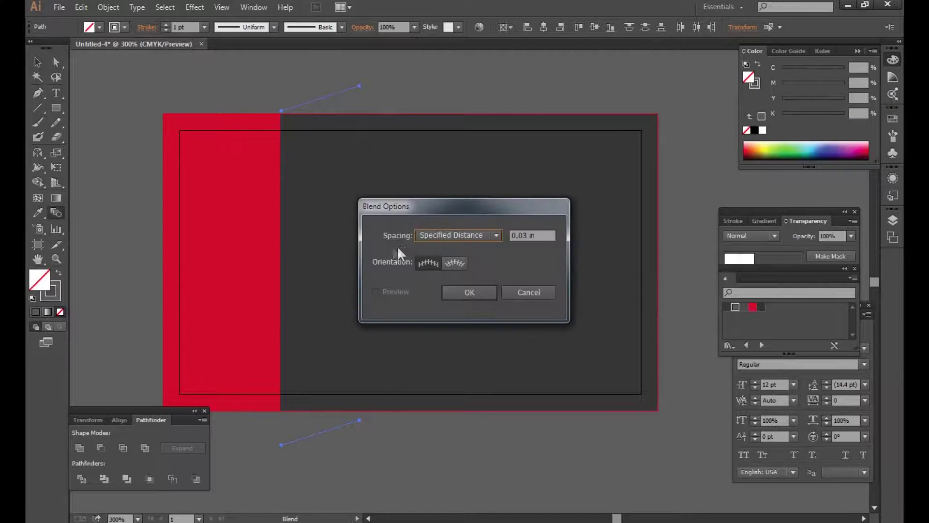
click(464, 273)
click(533, 235)
click(475, 292)
click(108, 7)
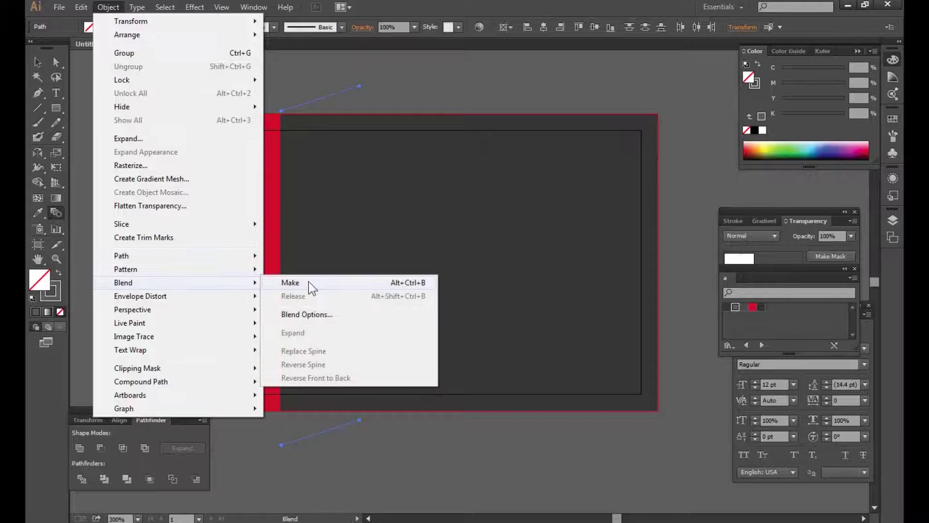
click(309, 285)
Set the striped blend's stroke weight to 0.7 pt.
click(37, 62)
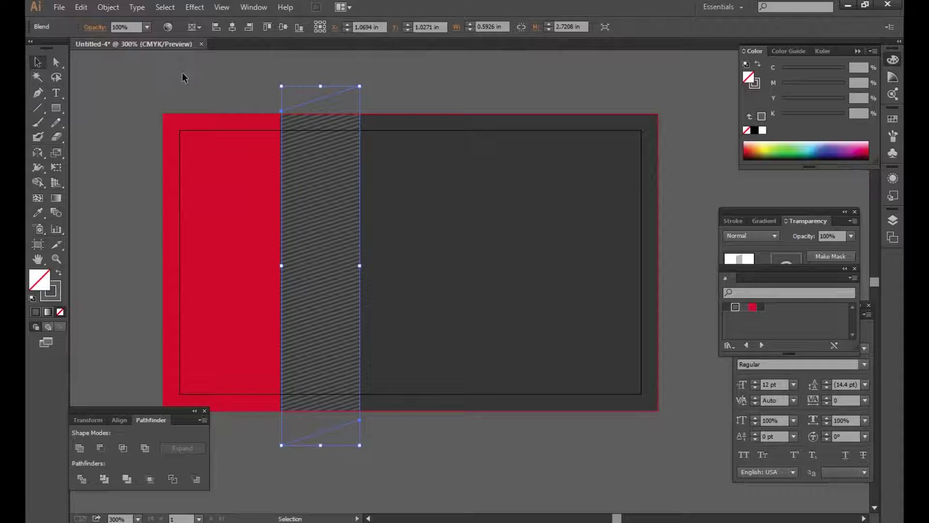
click(188, 87)
click(349, 100)
click(735, 221)
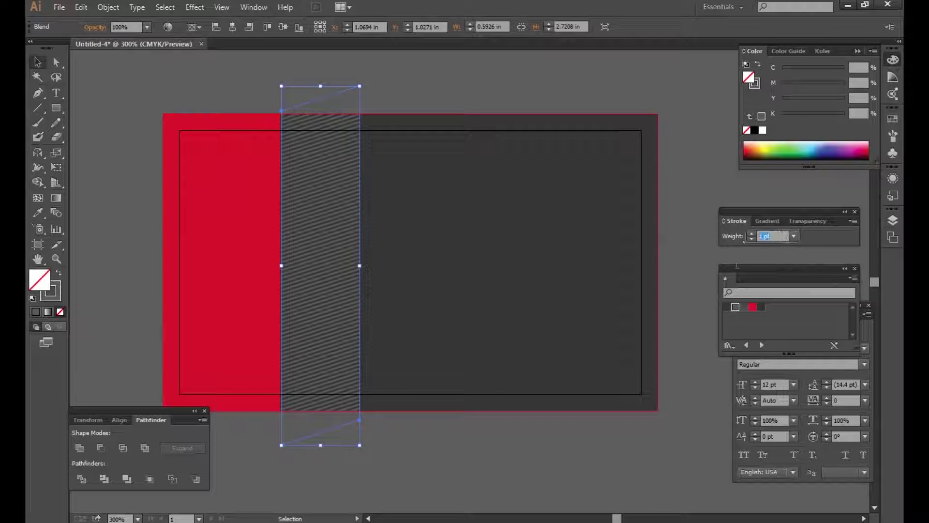
text(7)
key(Return)
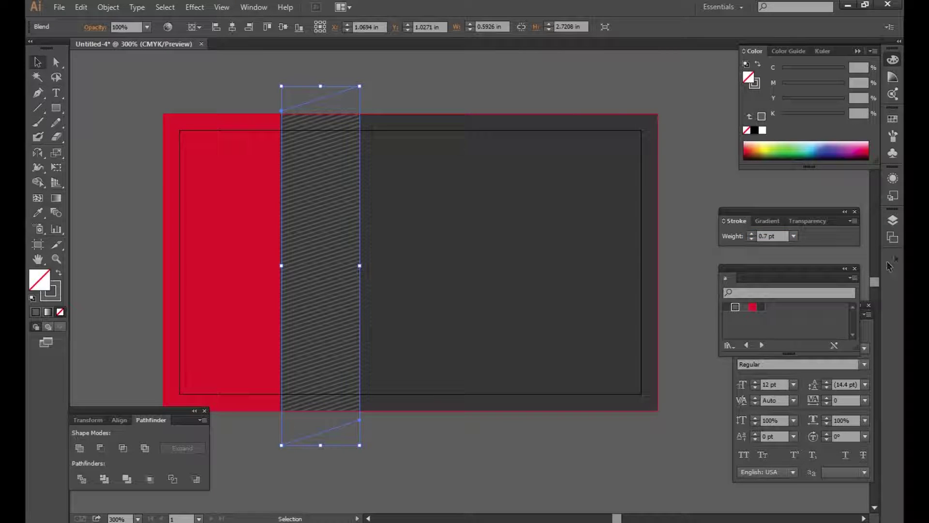
click(808, 220)
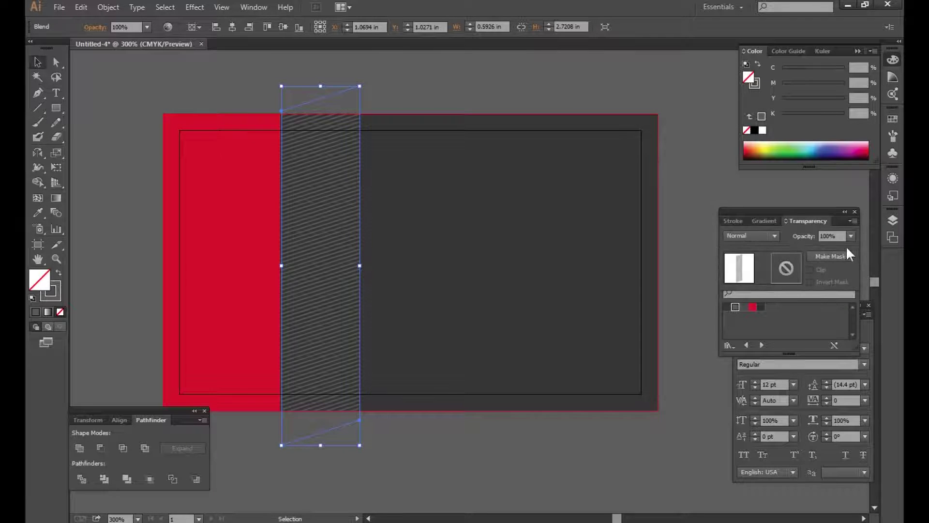
Set the stripes' opacity to 50% and deselect them.
text(50)
key(Return)
click(557, 77)
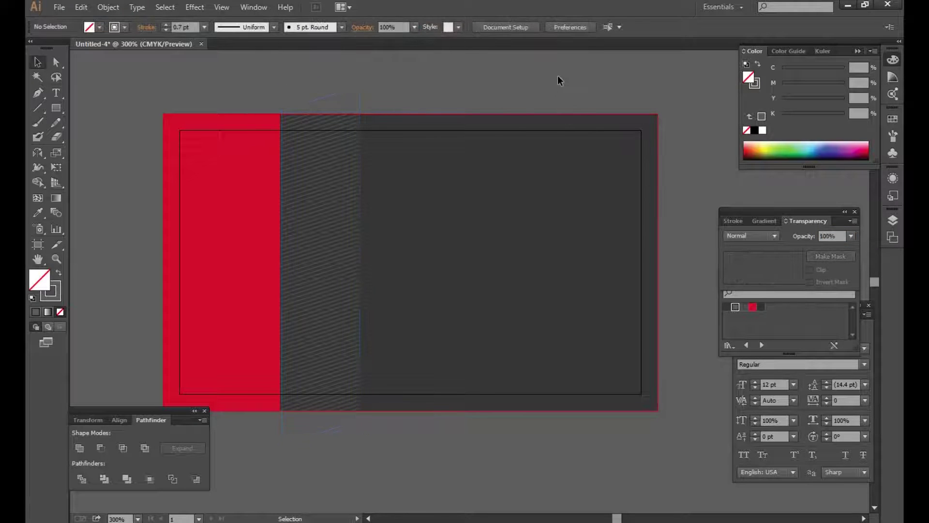
Paste a copy of the dark background in front and trim it to a band beside the red strip.
click(509, 286)
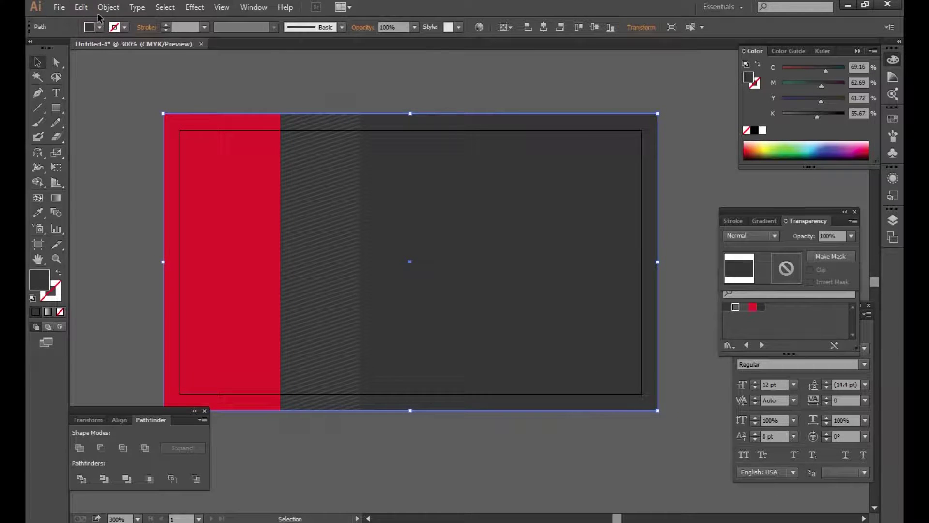
click(80, 7)
click(101, 67)
click(81, 7)
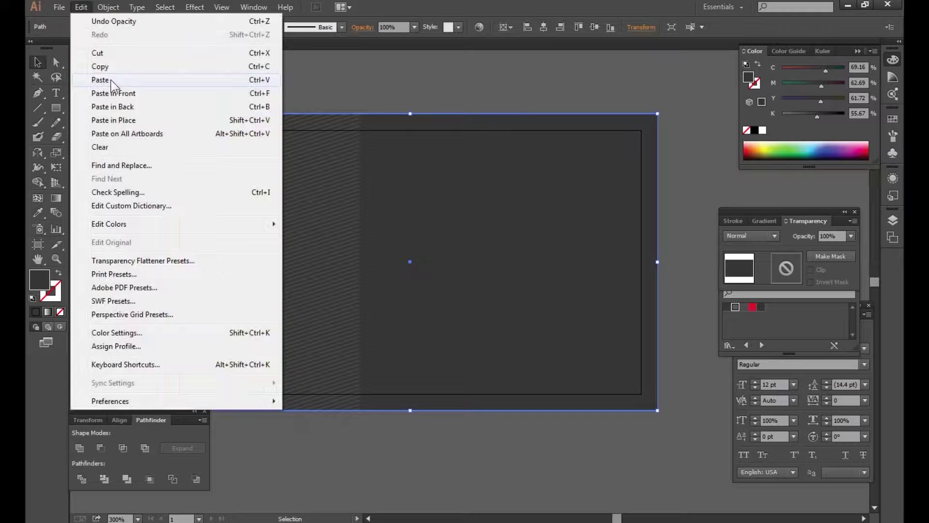
click(112, 93)
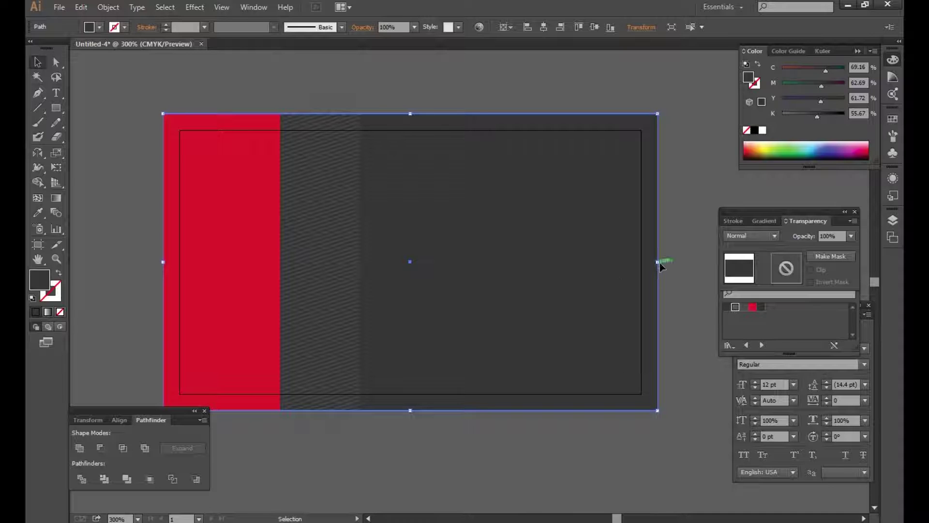
drag(658, 262, 359, 267)
mouse_move(163, 262)
mouse_down()
mouse_move(264, 274)
mouse_move(282, 262)
mouse_up()
Bring the hatch lines to front and clip them to the band with a clipping mask.
ctrl+click(397, 334)
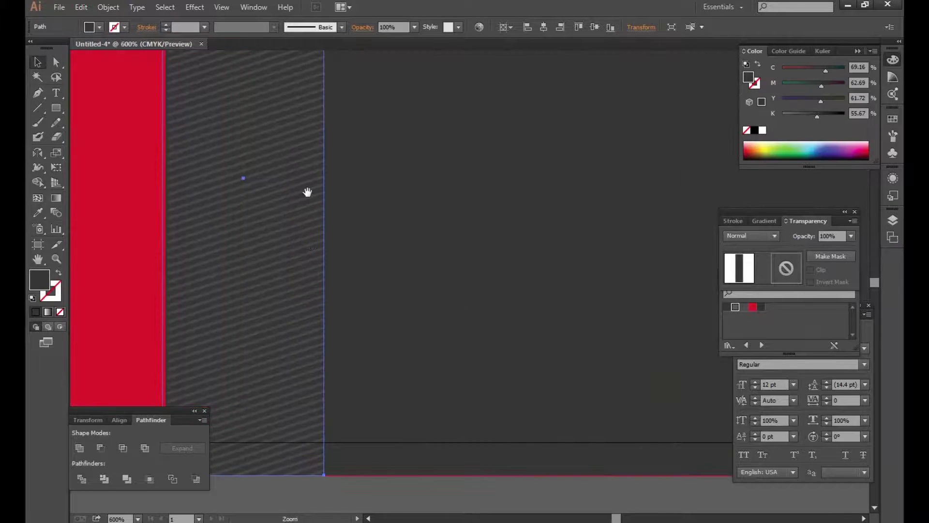
ctrl+click(307, 192)
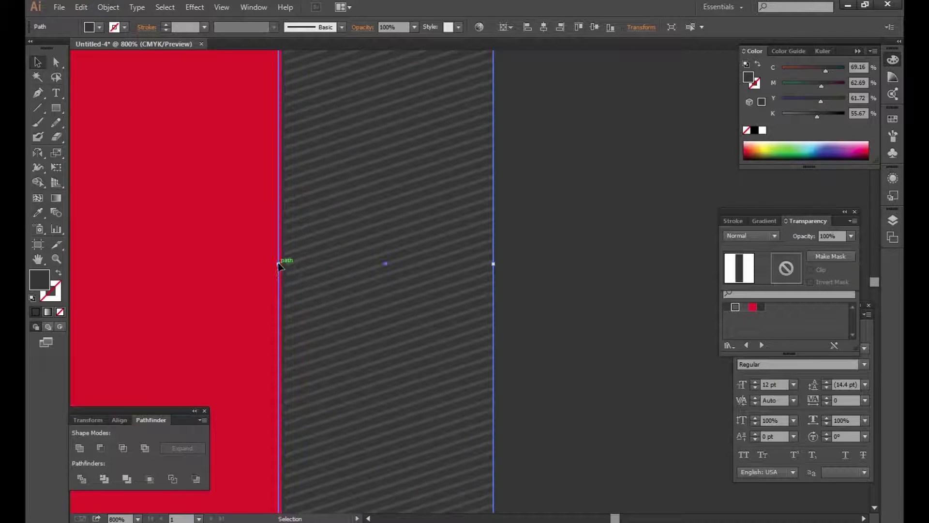
ctrl+alt+click(464, 240)
right_click(405, 253)
click(549, 429)
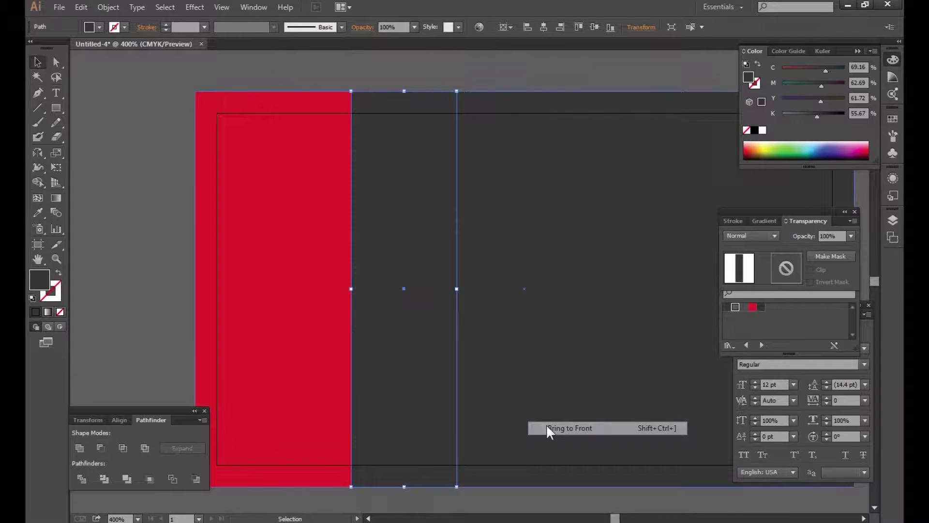
shift+click(415, 88)
right_click(430, 195)
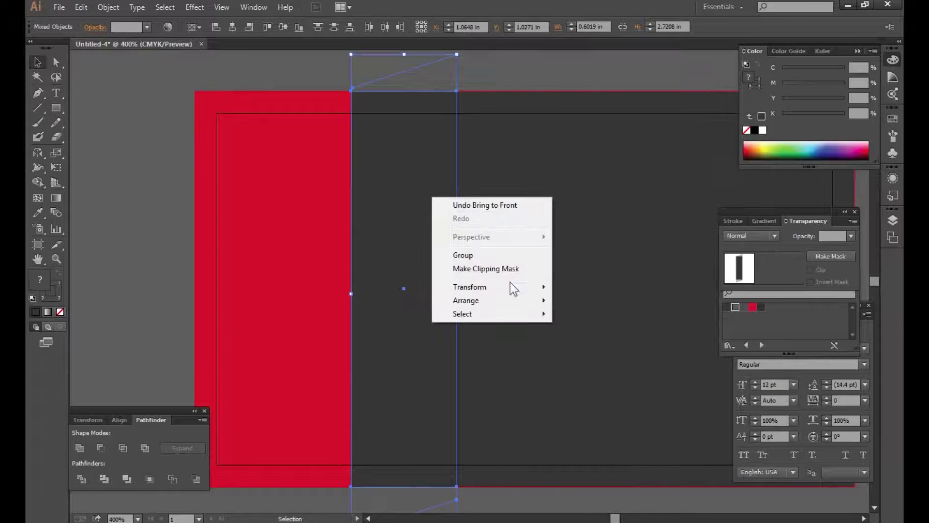
click(490, 267)
click(149, 153)
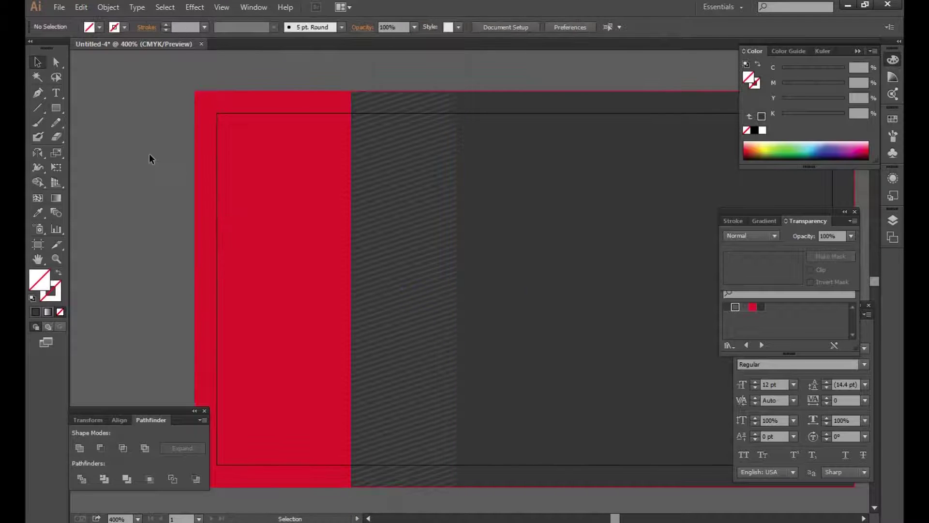
drag(500, 338, 445, 313)
Duplicate the red band just to its right and bring the copy to front.
alt+click(477, 271)
click(466, 241)
drag(257, 201, 392, 224)
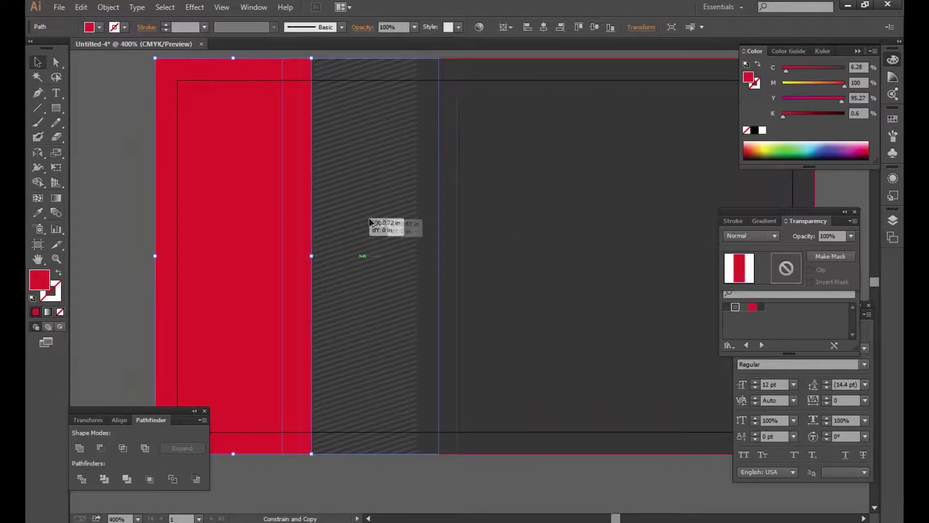
drag(389, 219, 387, 220)
key(ctrl+equal)
right_click(540, 263)
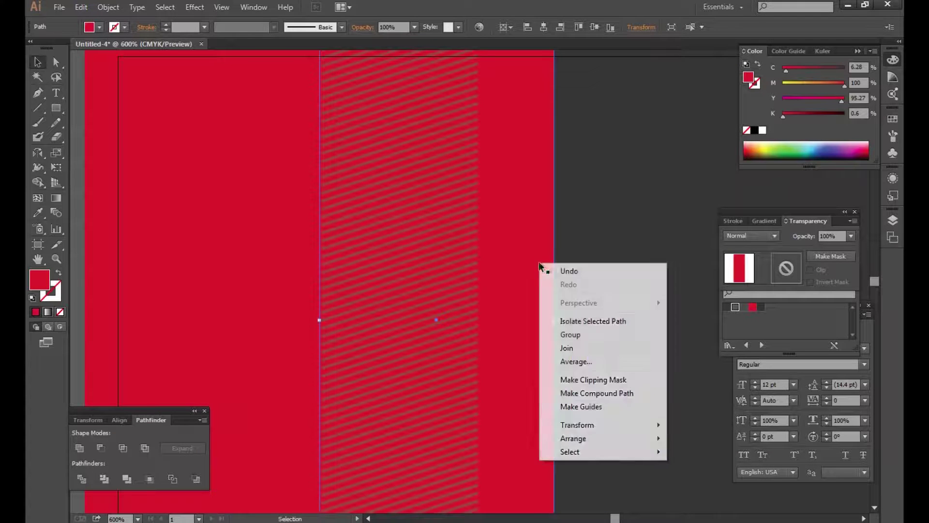
click(677, 439)
key(ctrl+minus)
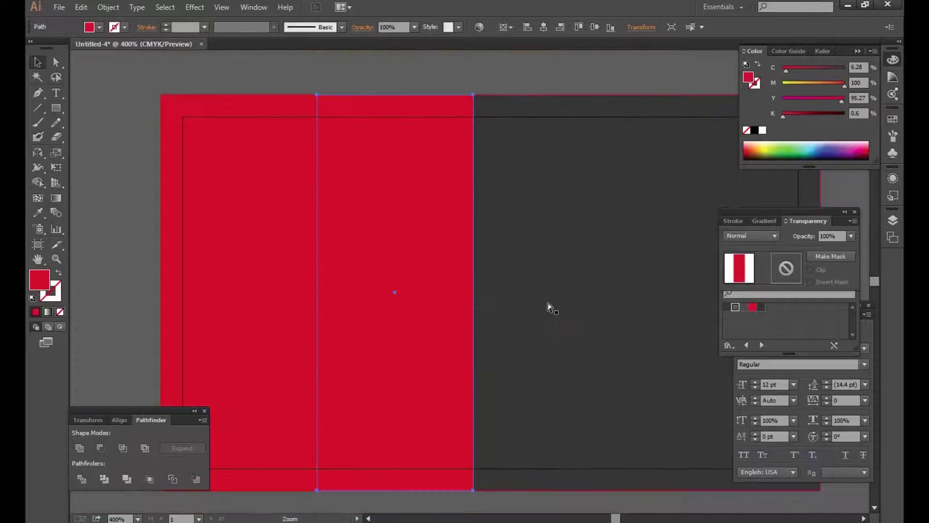
Make the copy a narrow grey strip and shorten it from the top.
mouse_move(474, 293)
mouse_down()
mouse_move(364, 291)
mouse_move(378, 255)
mouse_up()
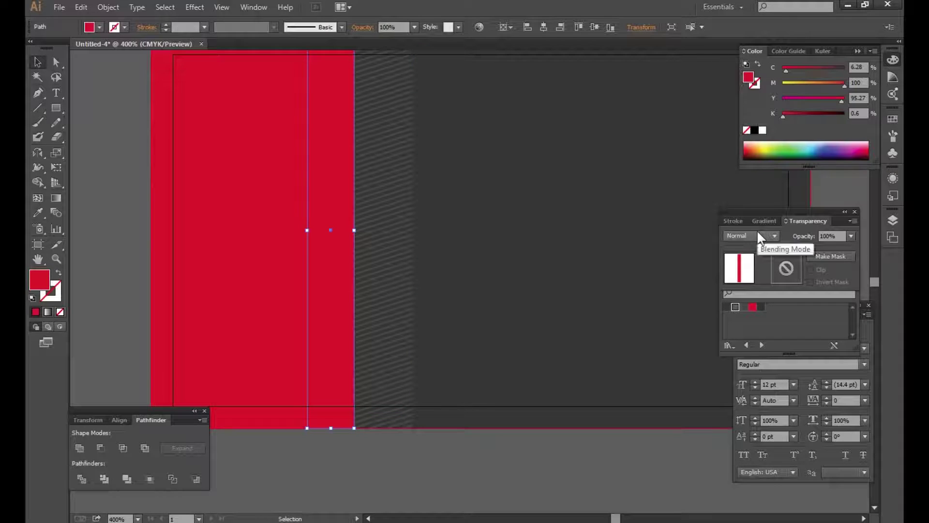
click(800, 333)
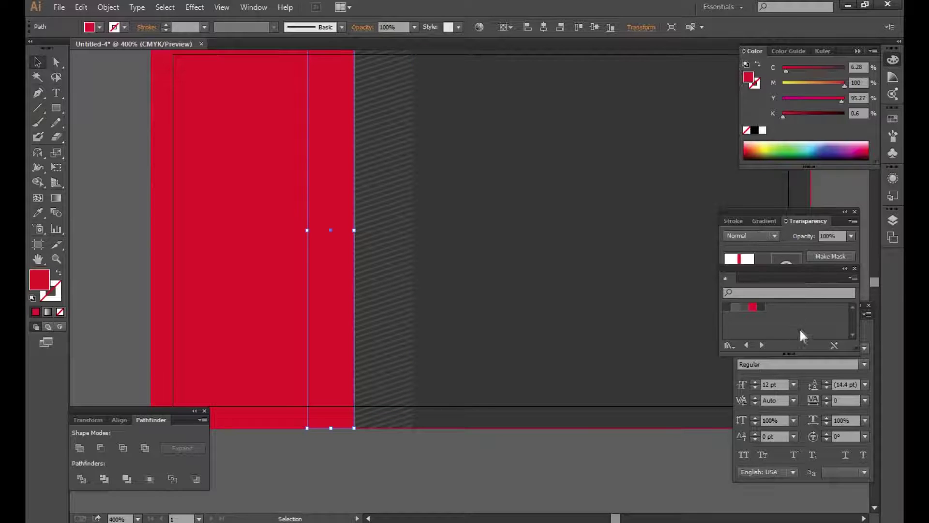
click(735, 307)
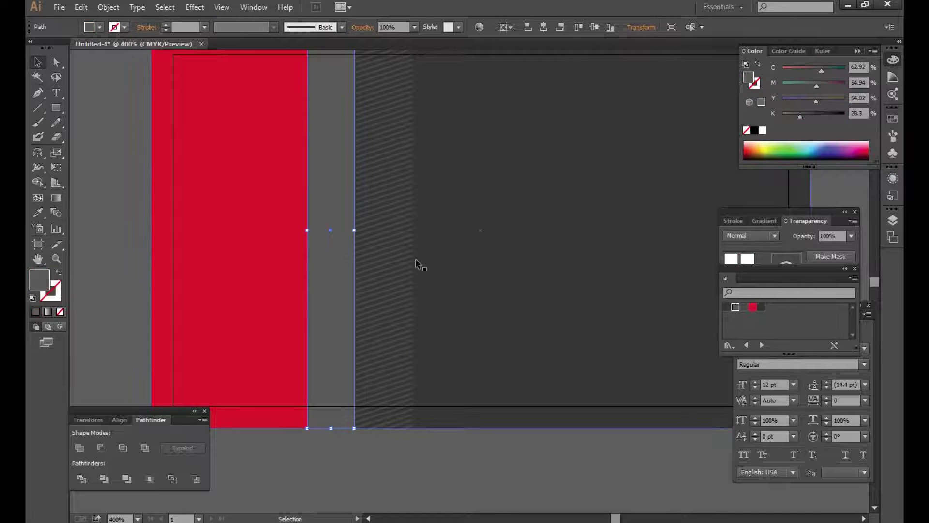
key(ctrl+minus)
drag(368, 108, 378, 276)
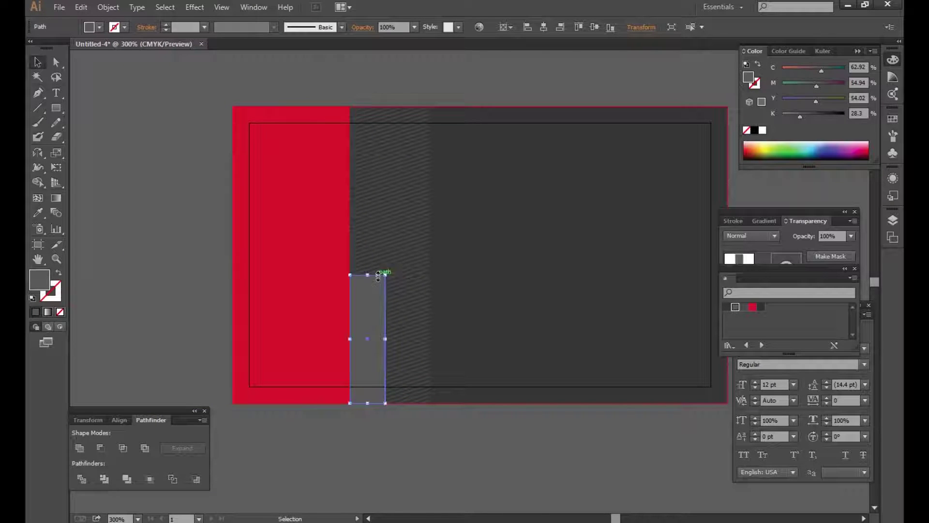
Duplicate the grey strip up as a small darker grey square, then shift its top corners left to slant it.
drag(371, 313, 371, 185)
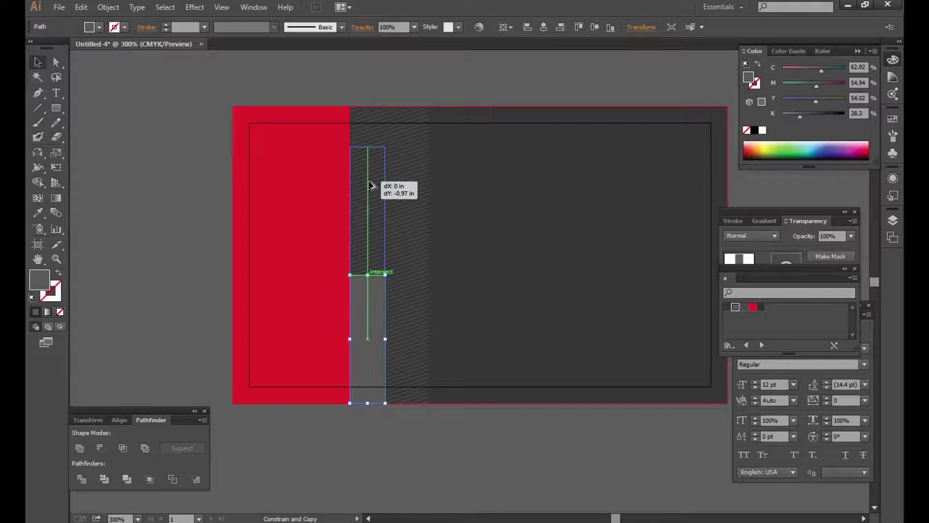
key(ctrl+equal)
drag(312, 107, 312, 239)
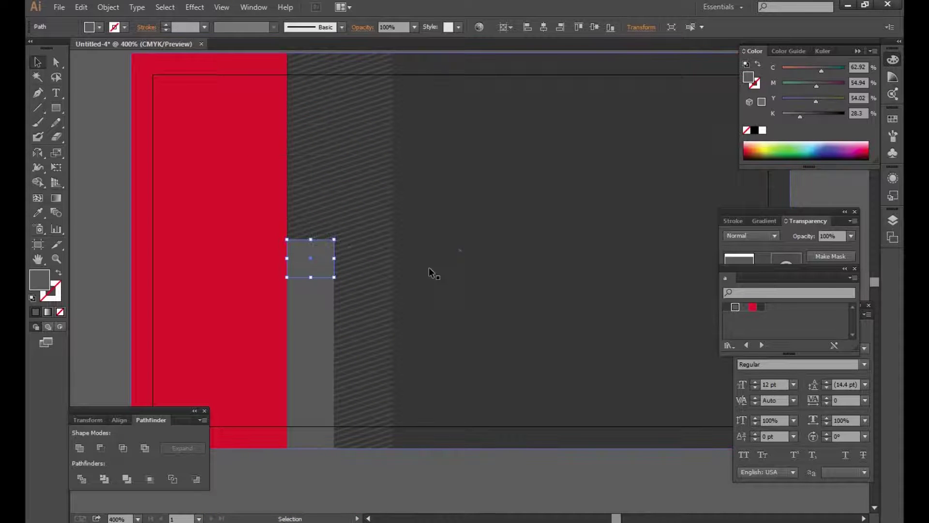
drag(465, 314, 431, 301)
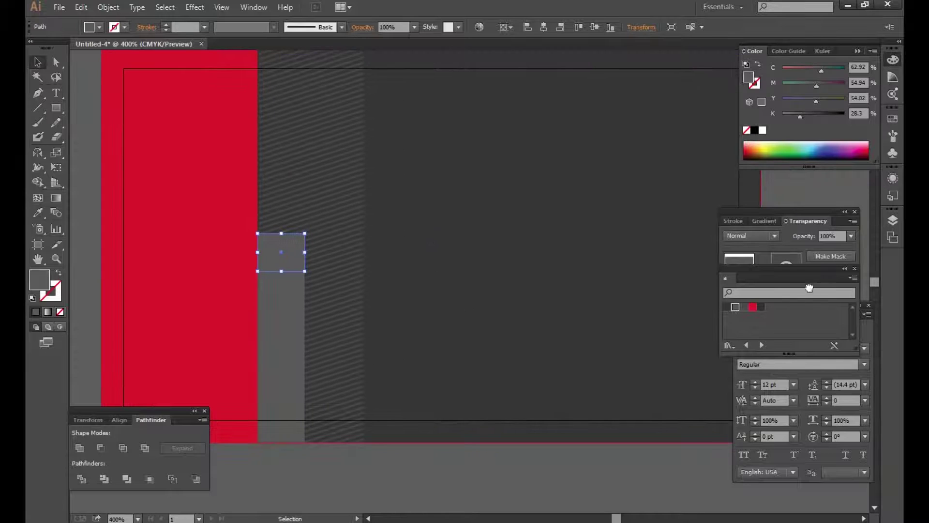
click(744, 308)
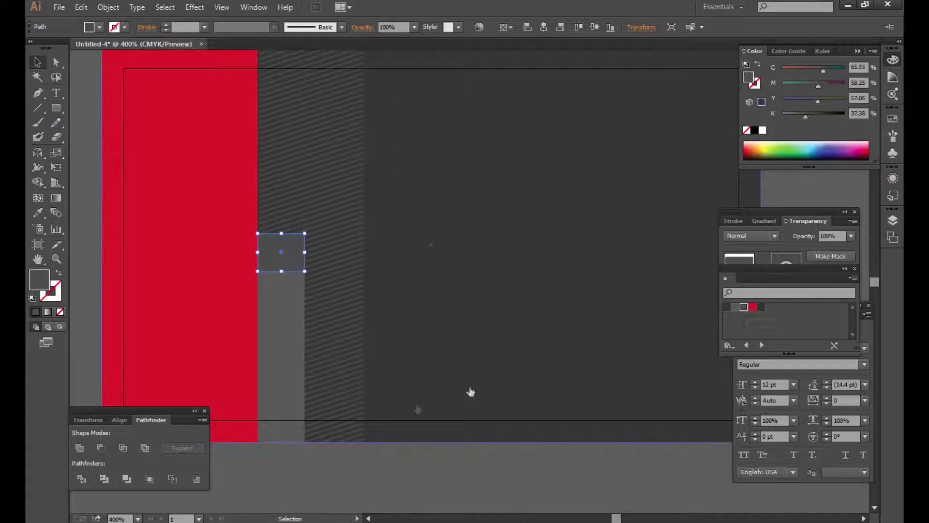
click(56, 62)
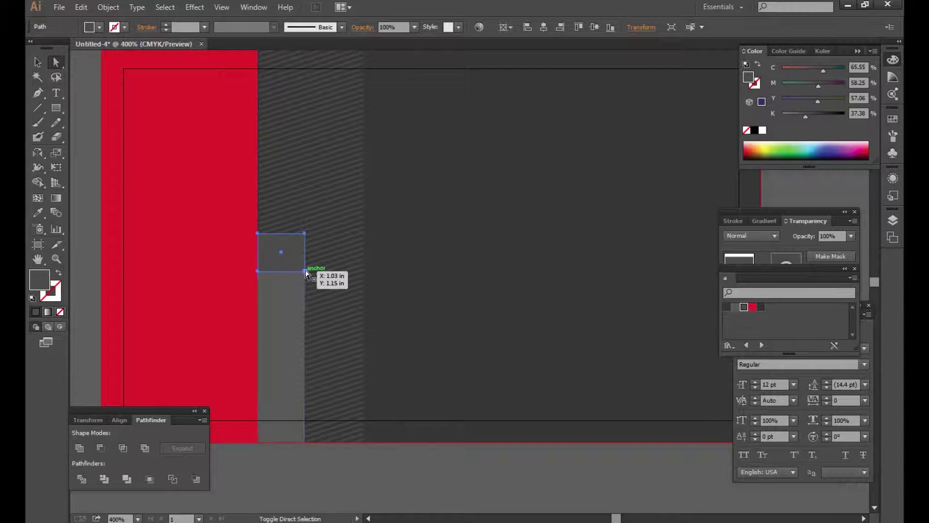
drag(310, 283, 271, 269)
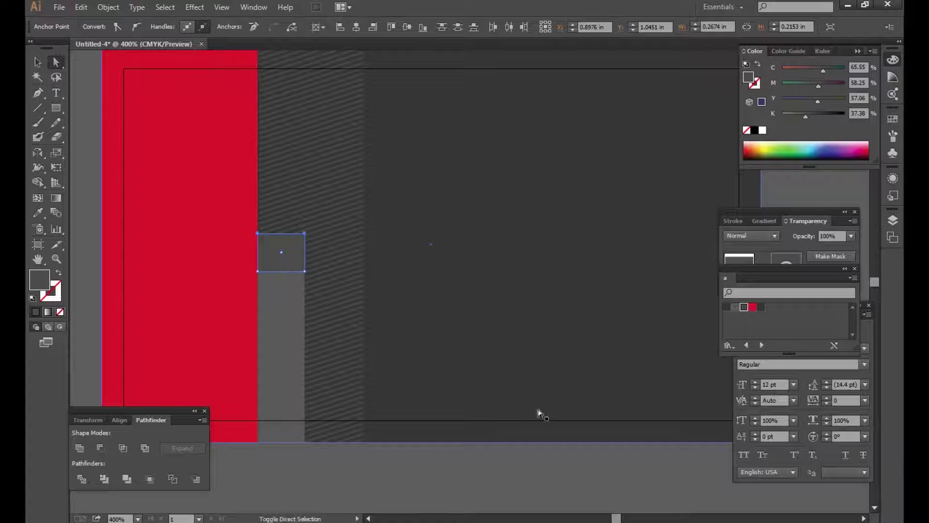
key(shift+Left)
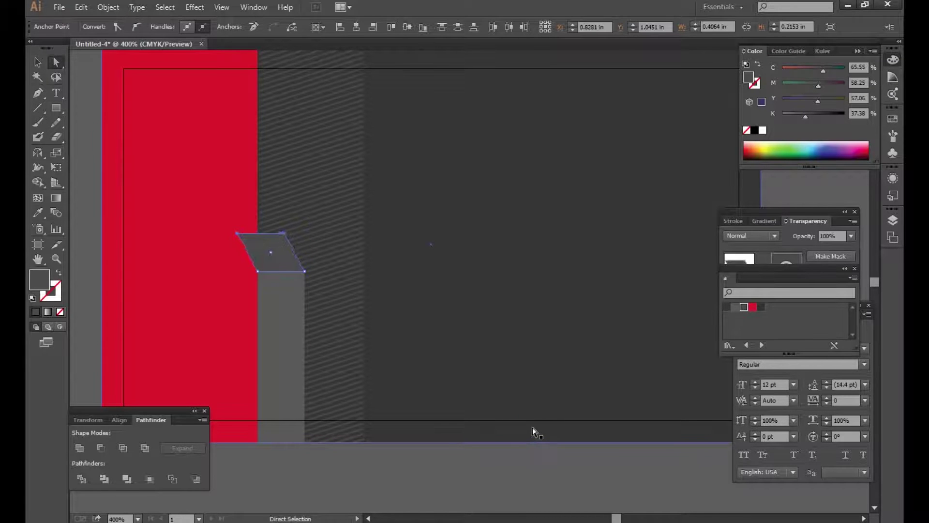
Paste a copy of the parallelogram in front, reflect it horizontally, and move it just above the original.
click(411, 477)
click(286, 257)
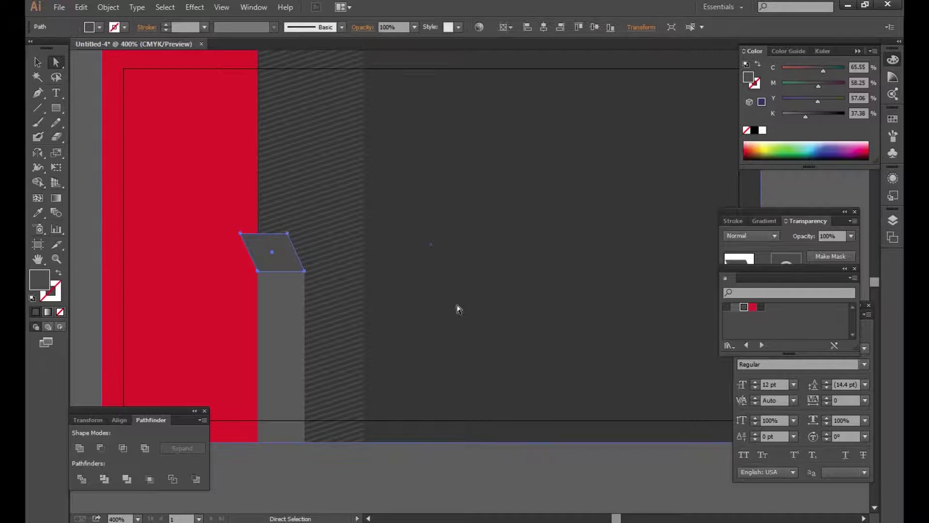
key(ctrl+minus)
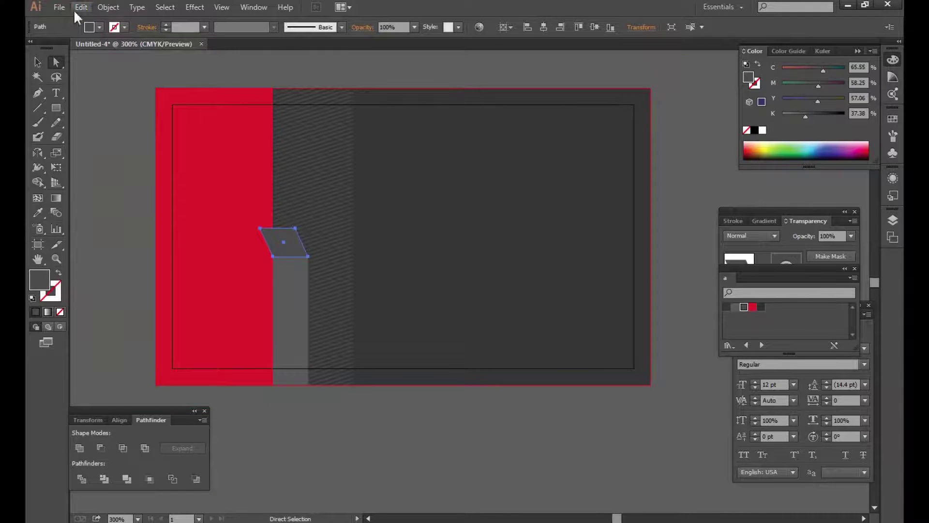
click(80, 7)
click(104, 66)
click(80, 8)
click(117, 92)
double_click(37, 152)
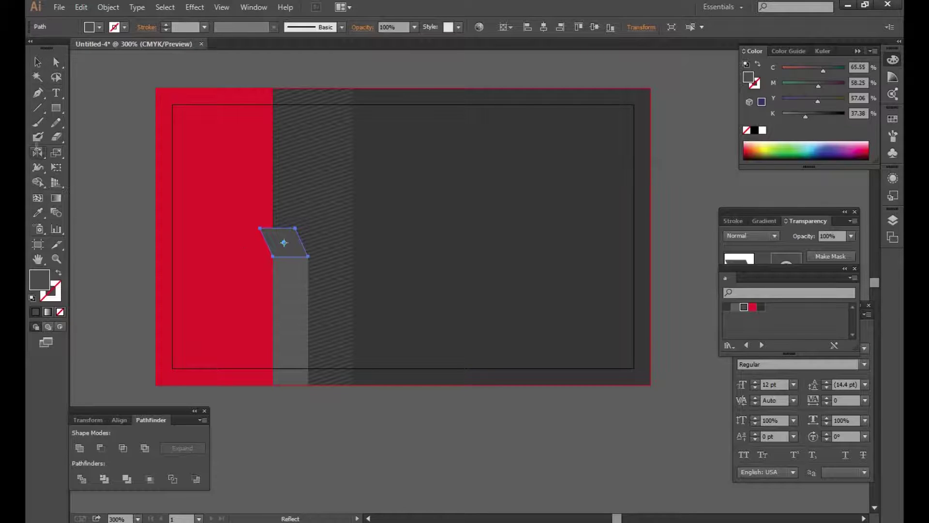
click(466, 343)
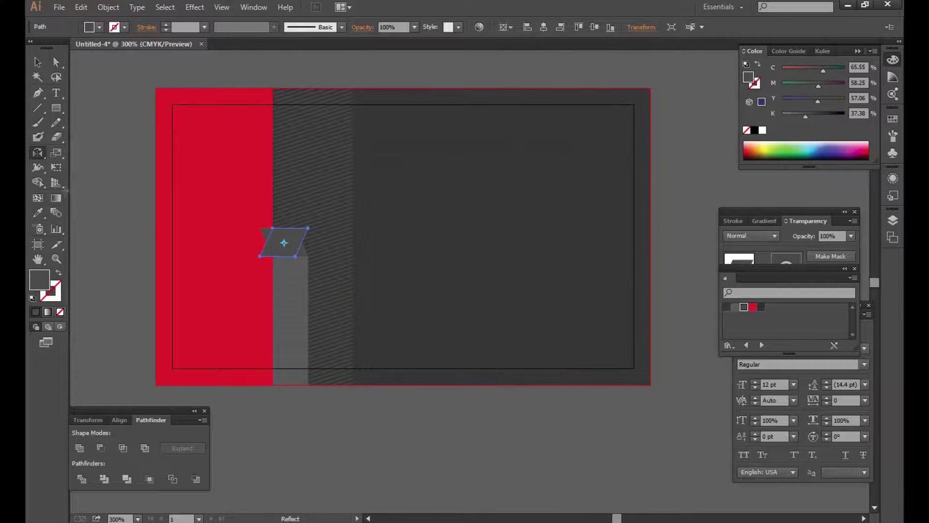
click(38, 62)
drag(292, 239, 295, 210)
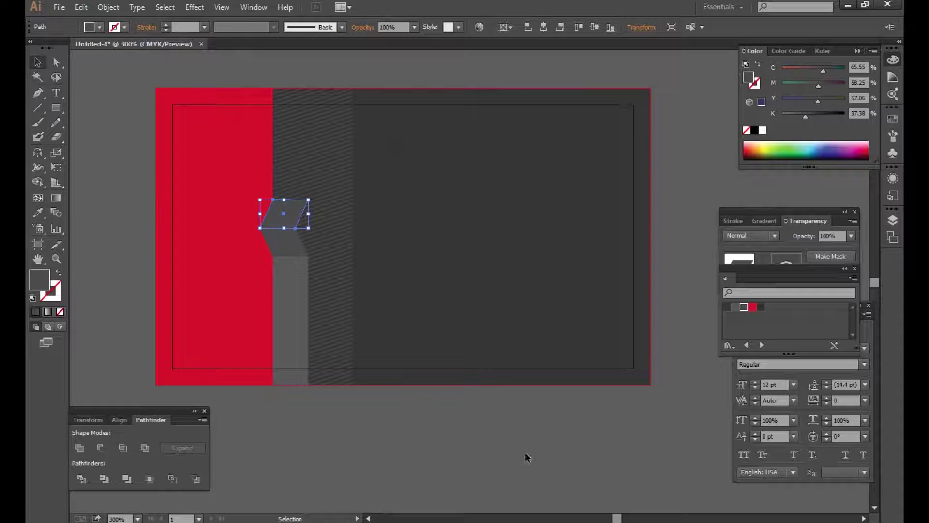
Fill the upper parallelogram grey, duplicate the grey strip up to the red band's top, and fill it dark grey.
click(732, 308)
click(287, 331)
drag(287, 331, 325, 151)
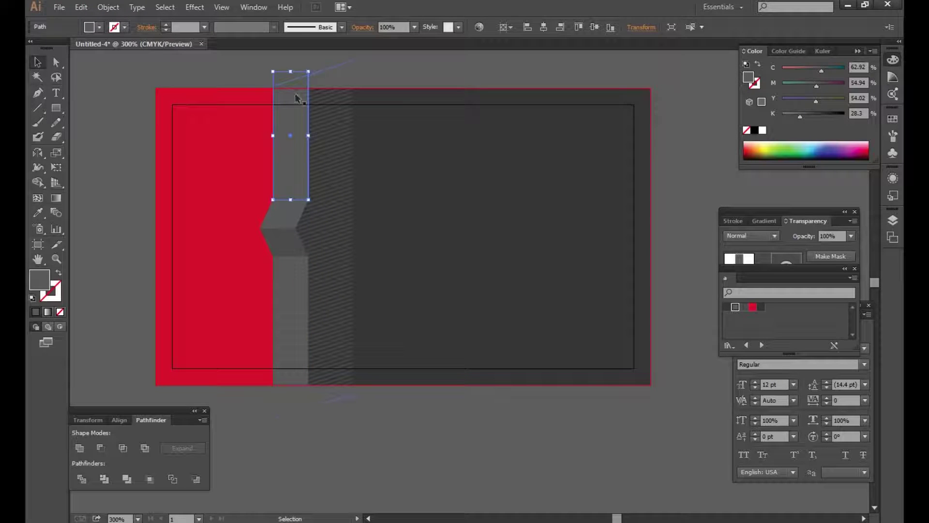
drag(290, 72, 290, 88)
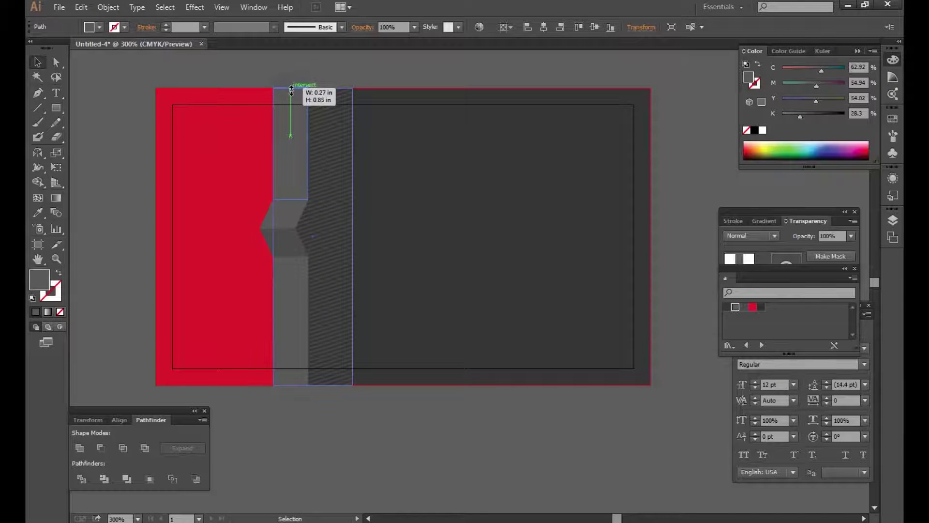
drag(378, 335, 362, 336)
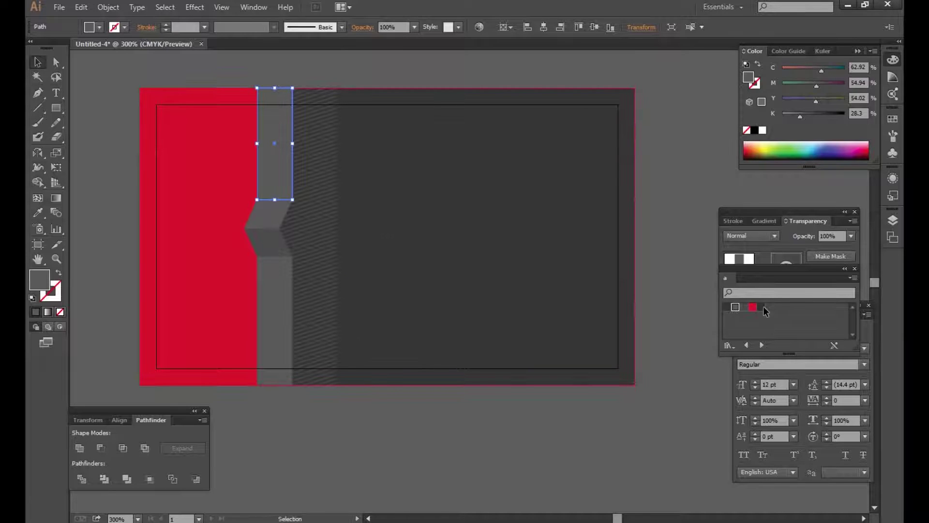
drag(765, 310, 746, 324)
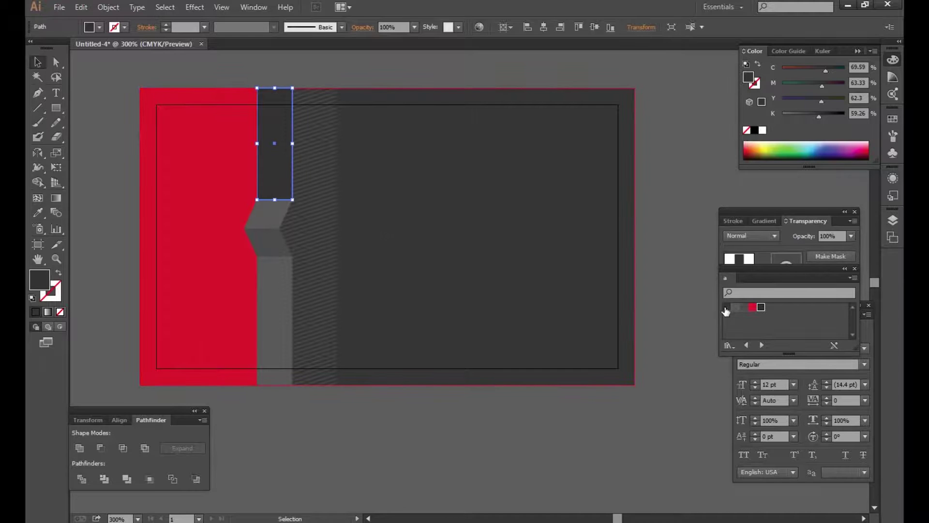
click(472, 444)
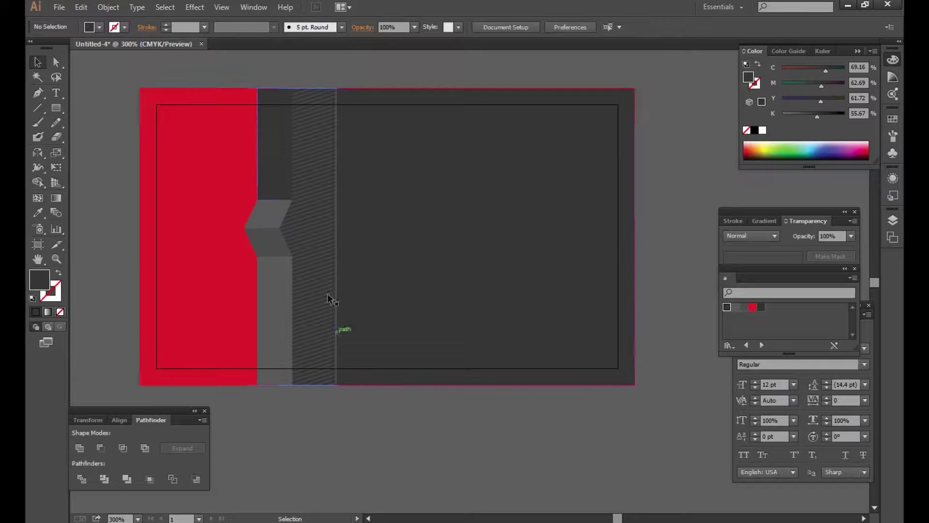
click(272, 138)
Paste the dark strip in front, stretch it to full card height, and duplicate it further right.
click(81, 6)
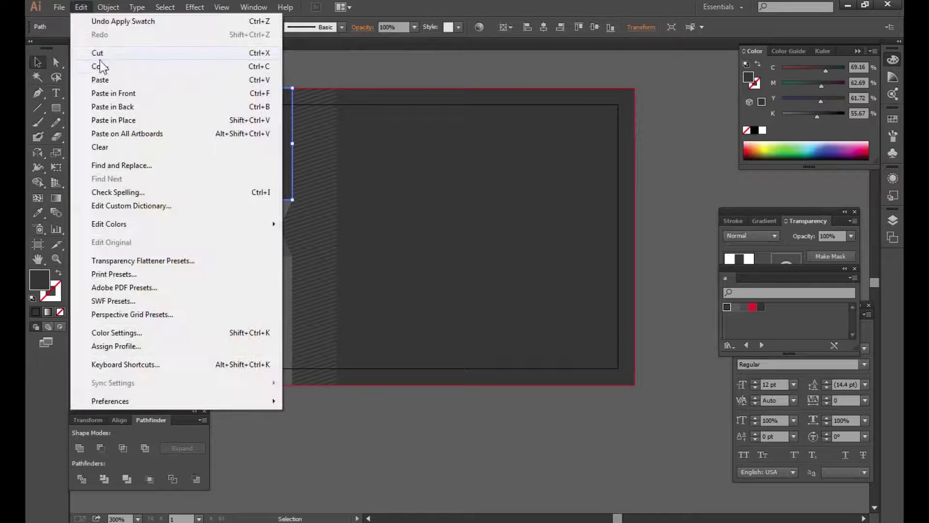
click(114, 93)
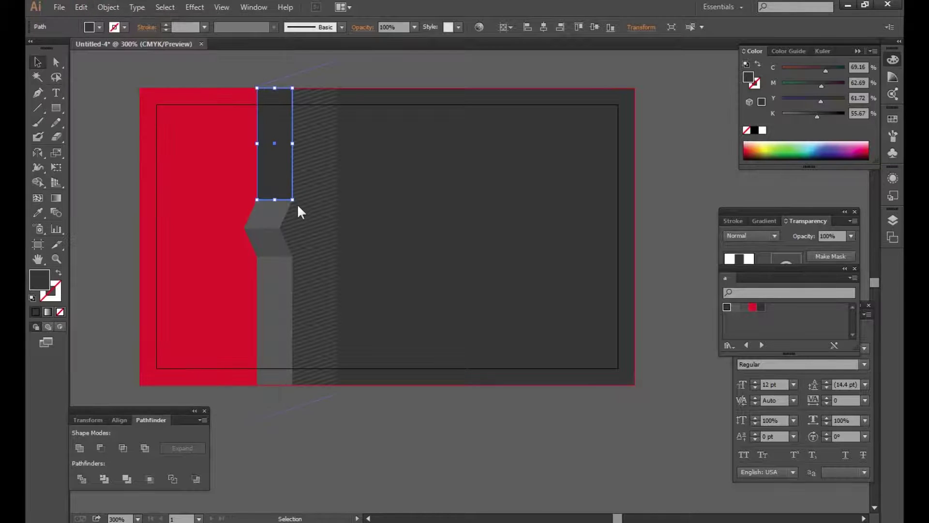
drag(276, 200, 280, 307)
key(ctrl+z)
drag(276, 208, 271, 385)
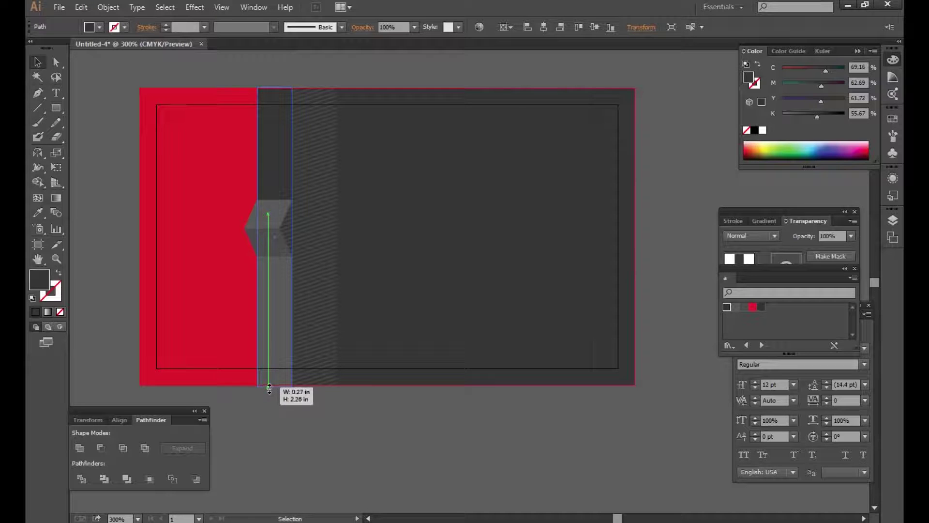
drag(272, 386, 281, 385)
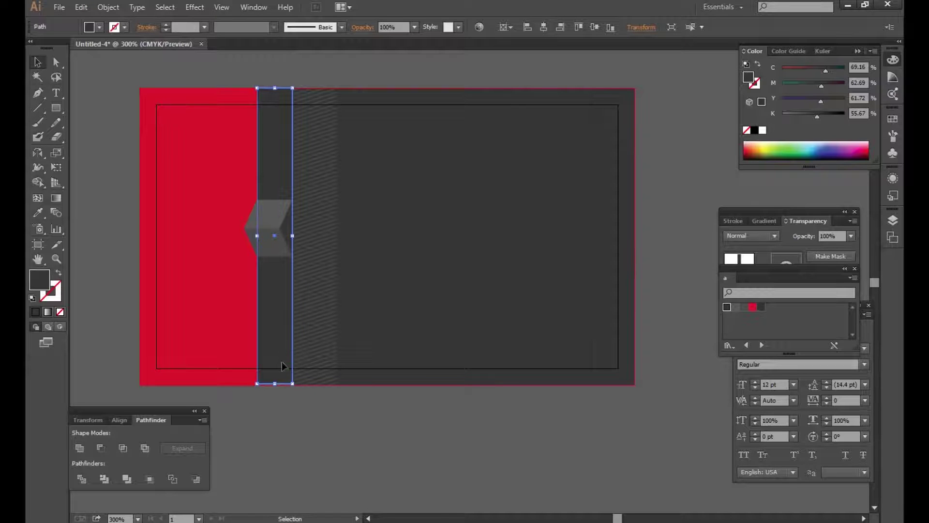
drag(275, 315, 370, 315)
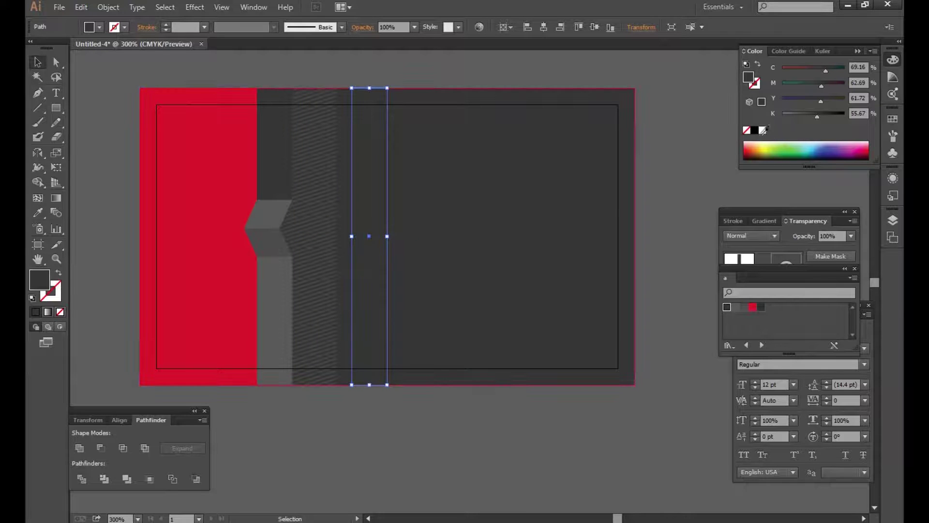
Fill the duplicate strip with black and apply a 3.5 px Gaussian Blur.
click(756, 131)
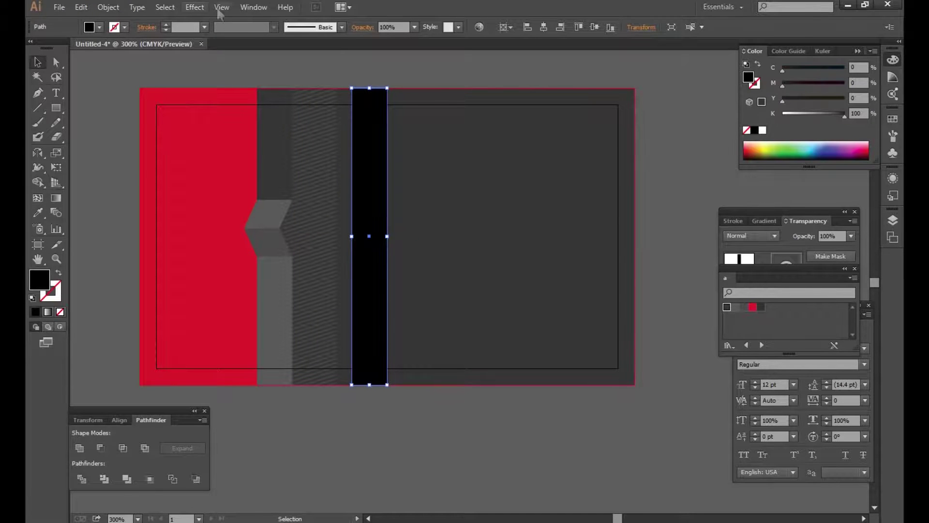
click(195, 7)
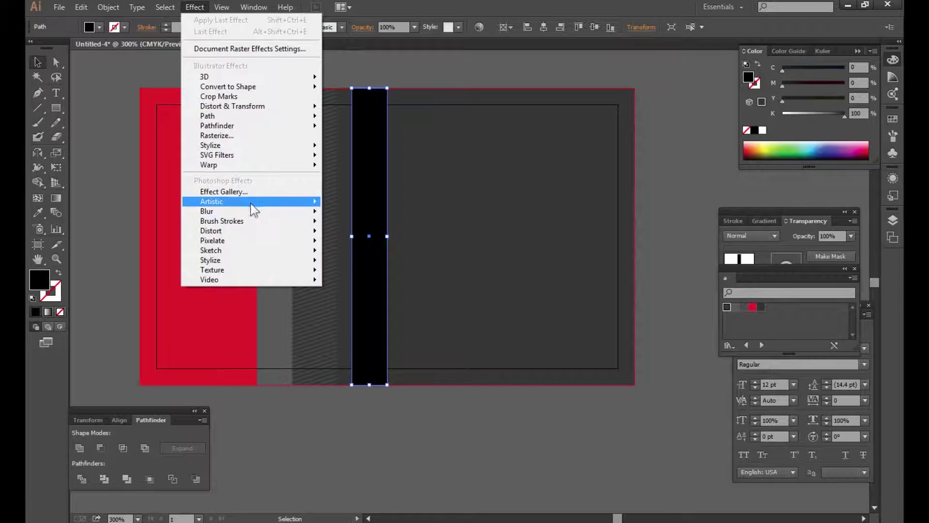
mouse_move(207, 211)
click(358, 213)
click(409, 277)
drag(412, 225, 479, 220)
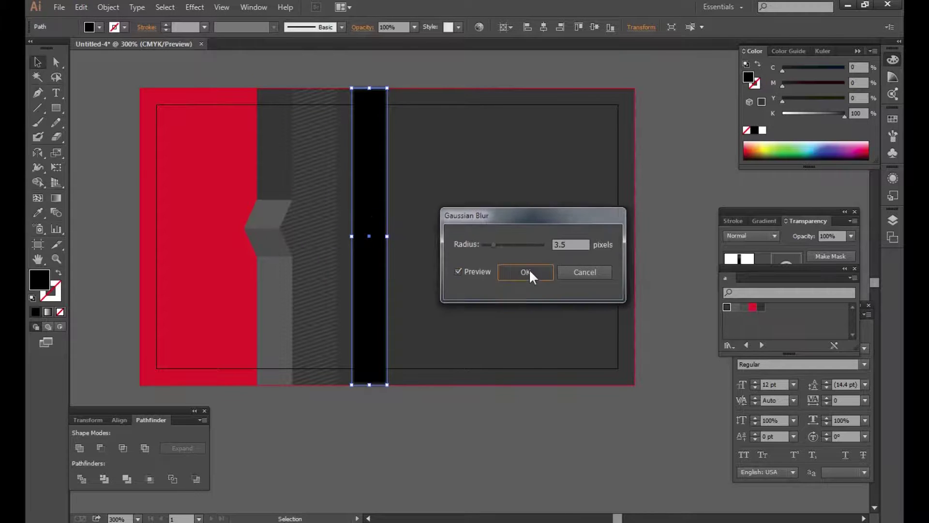
click(527, 270)
Set the blurred strip to Multiply blend mode at 50% opacity.
click(479, 433)
click(377, 282)
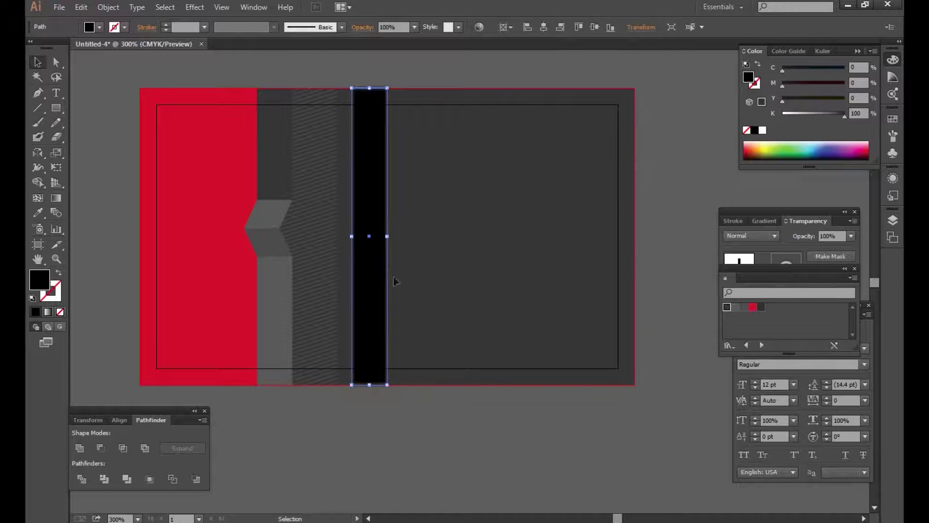
click(811, 219)
click(741, 238)
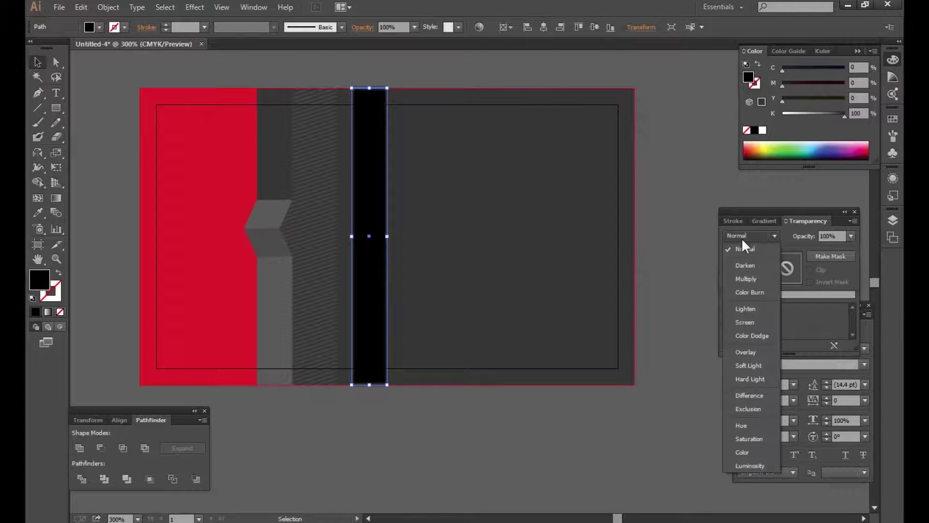
click(751, 277)
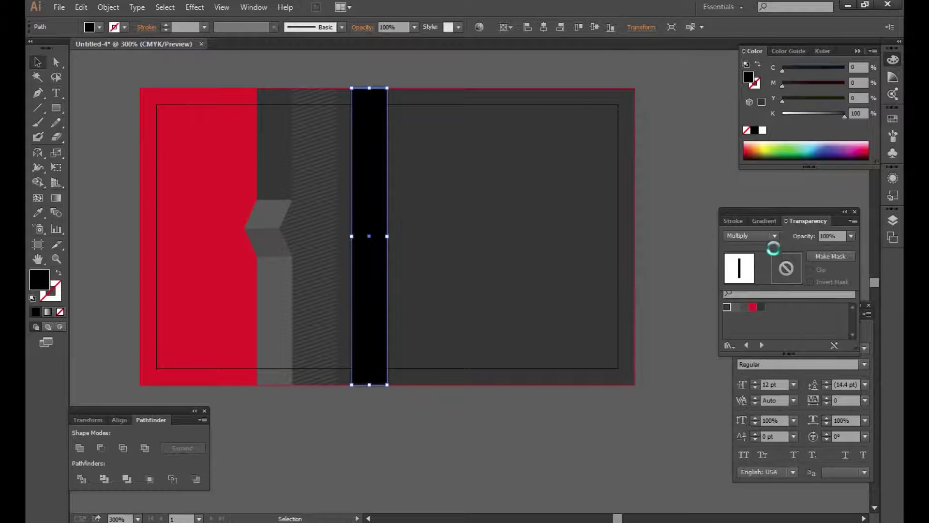
click(836, 235)
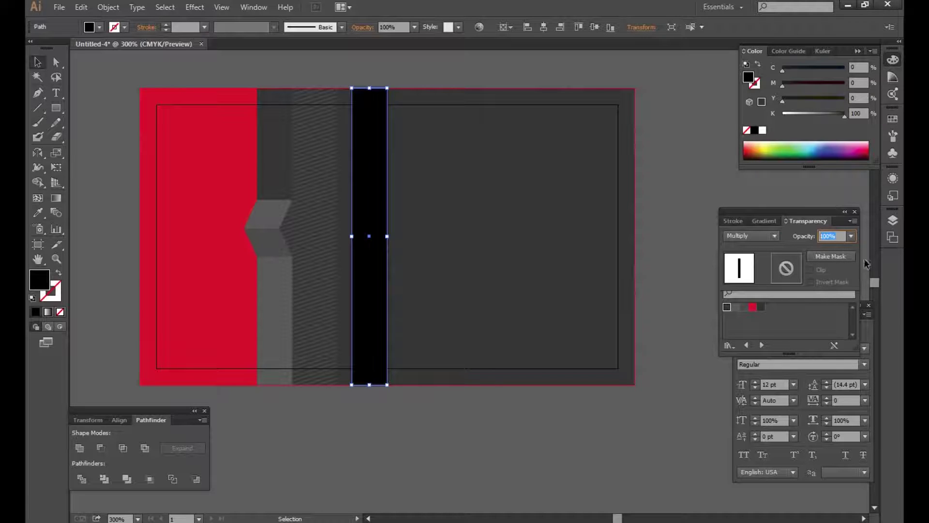
text(70)
key(Return)
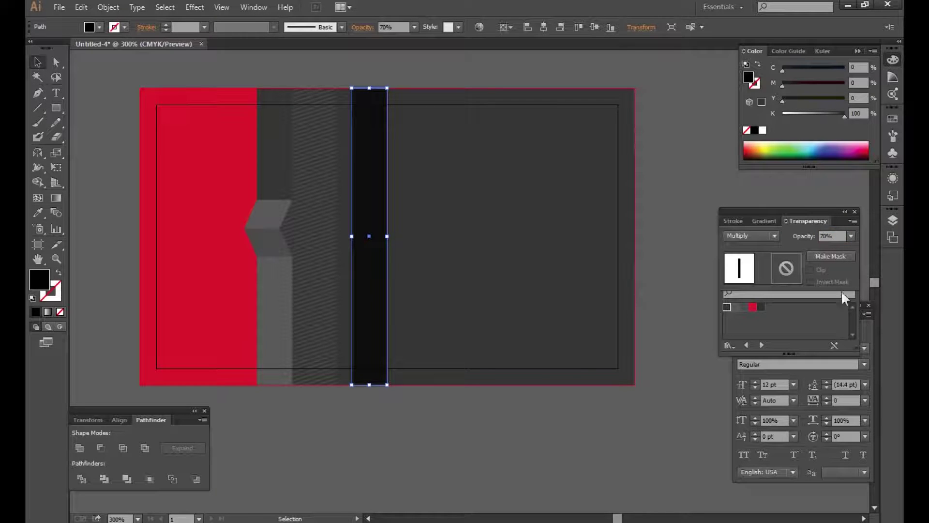
click(839, 237)
text(0)
key(Return)
Select the chevron column's lower piece, chevron shape and upper strip together.
click(313, 471)
click(280, 316)
shift+click(270, 220)
shift+click(275, 172)
right_click(274, 173)
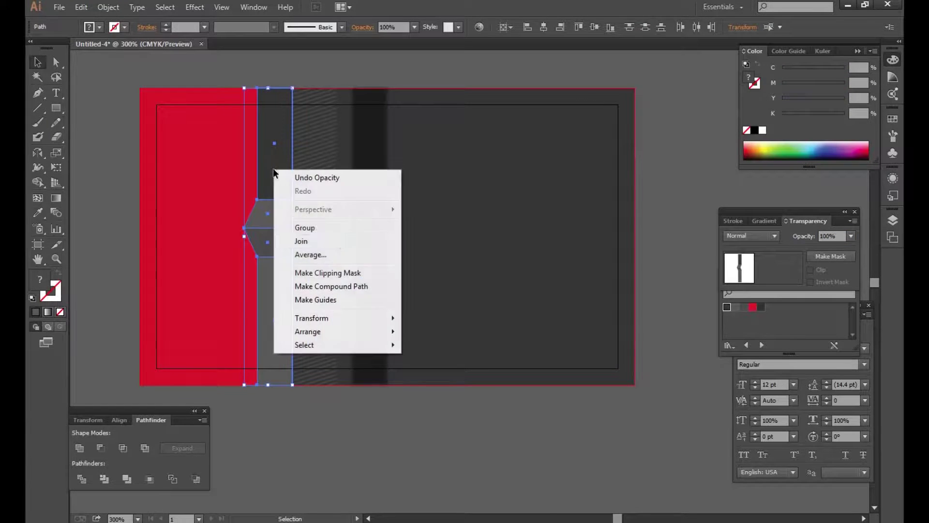
Group the three column pieces and slide the shadow bar onto the chevron column.
click(328, 229)
click(371, 422)
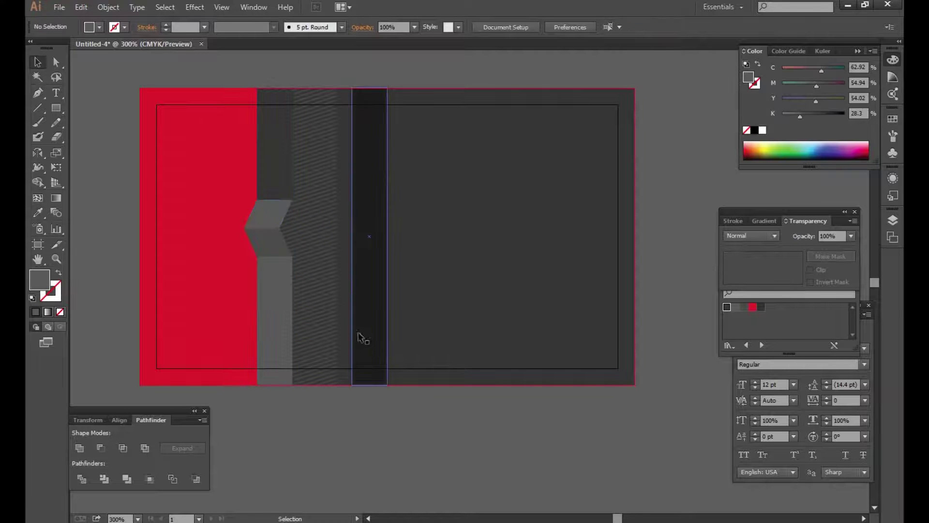
drag(370, 293, 289, 288)
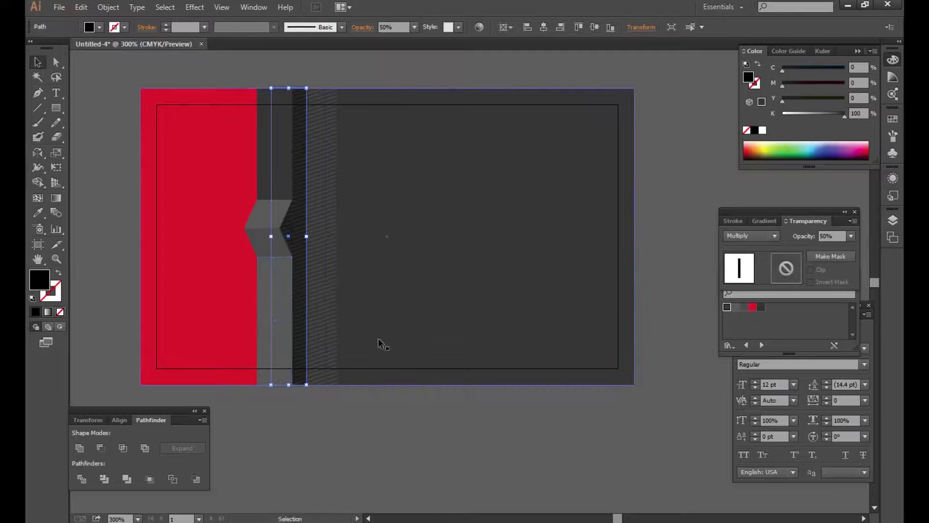
drag(338, 376, 319, 378)
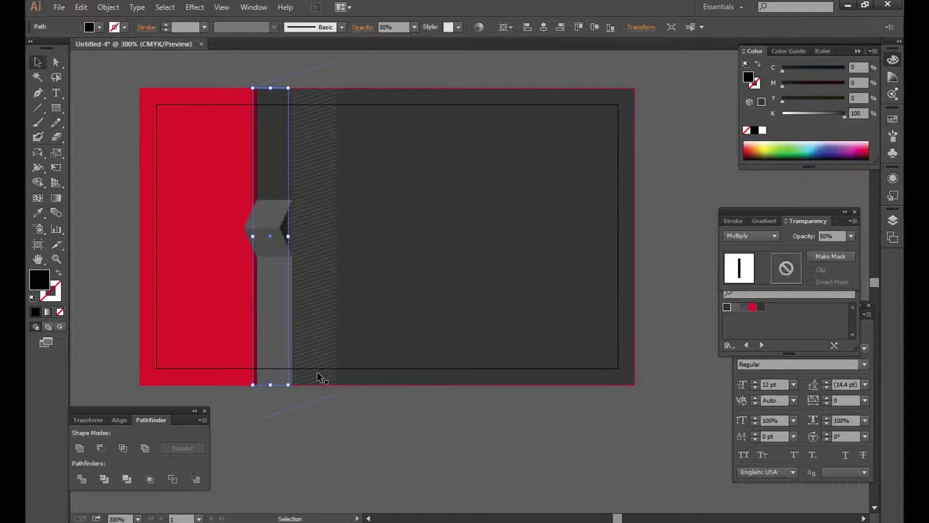
click(338, 425)
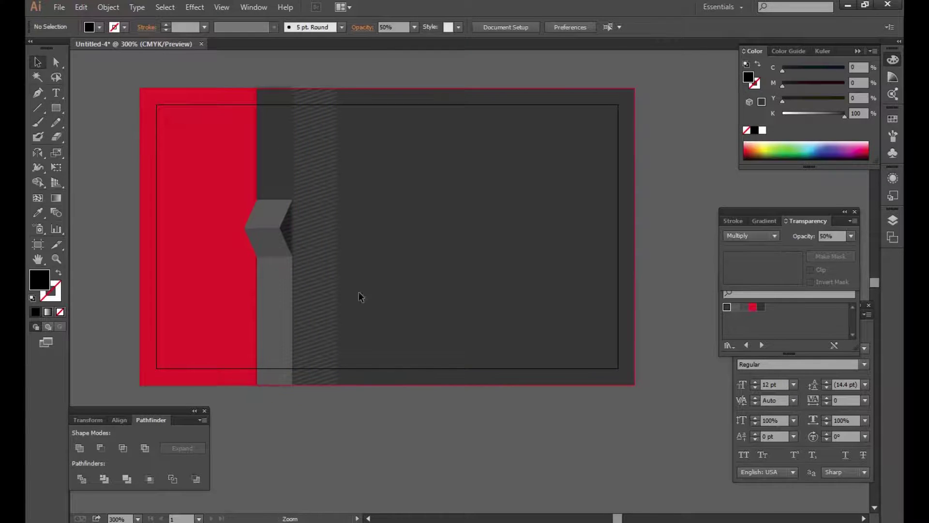
Zoom and pan around the card to inspect the chevron shading.
click(361, 295)
click(379, 203)
click(455, 416)
drag(498, 385, 448, 466)
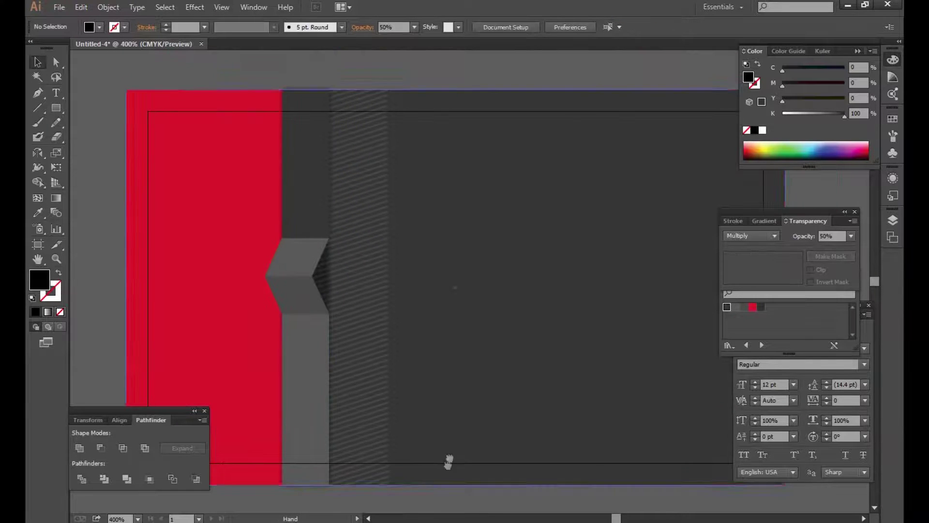
alt+click(482, 319)
click(448, 245)
drag(442, 241, 508, 350)
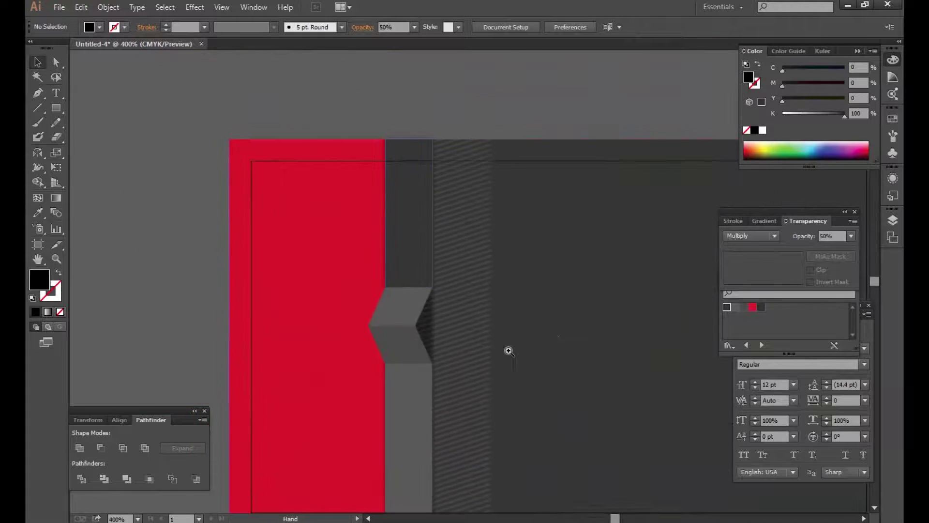
drag(602, 398, 533, 270)
alt+click(562, 370)
mouse_move(550, 352)
mouse_down()
mouse_move(538, 434)
mouse_move(411, 423)
mouse_up()
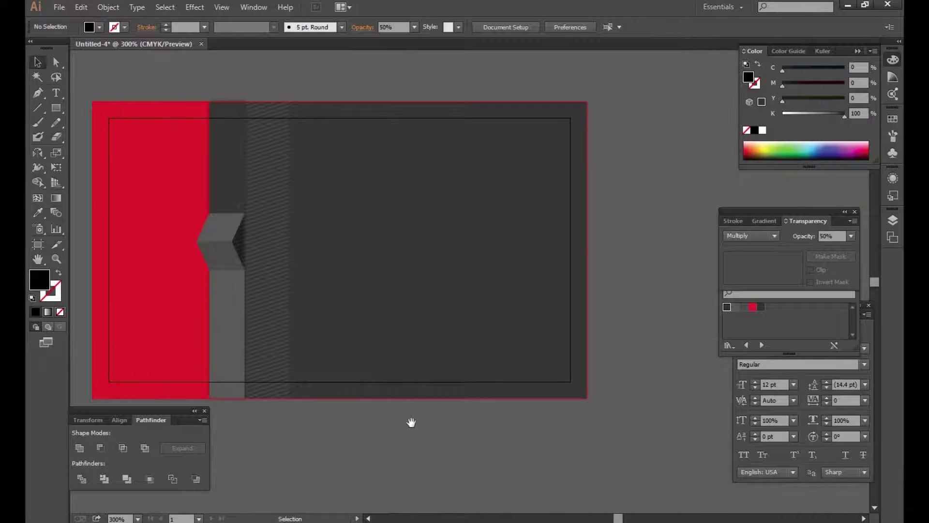
mouse_move(391, 366)
mouse_down()
mouse_move(369, 361)
mouse_move(396, 380)
mouse_up()
drag(347, 349, 402, 338)
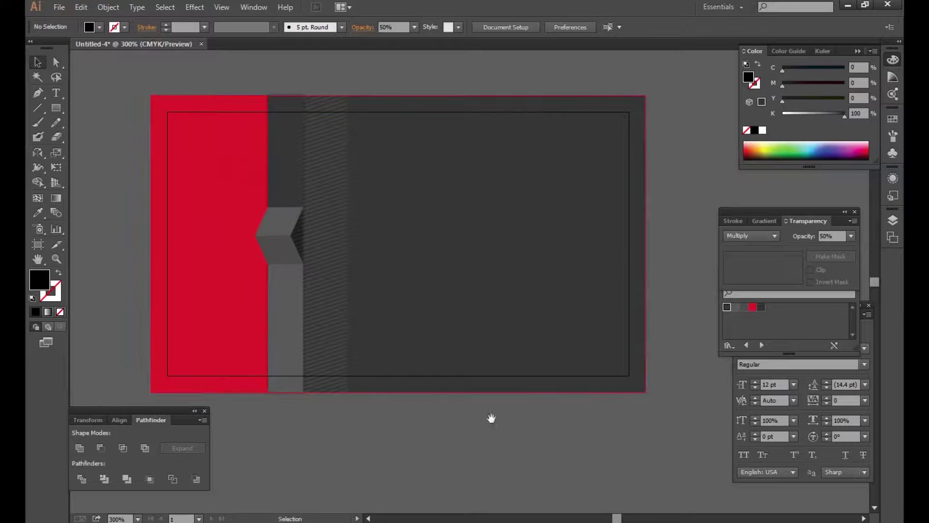
click(58, 94)
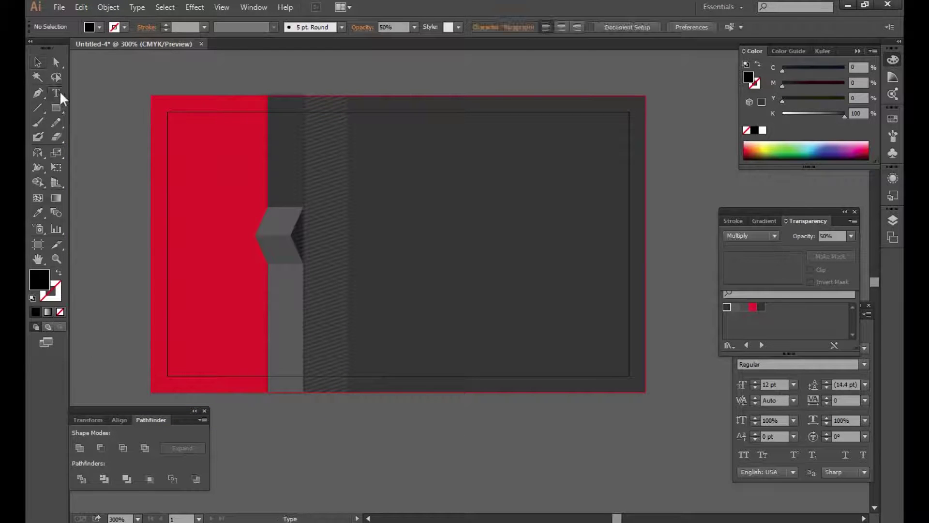
Type the person's name on the dark area and fill it white.
click(421, 283)
text(Beauty Khan)
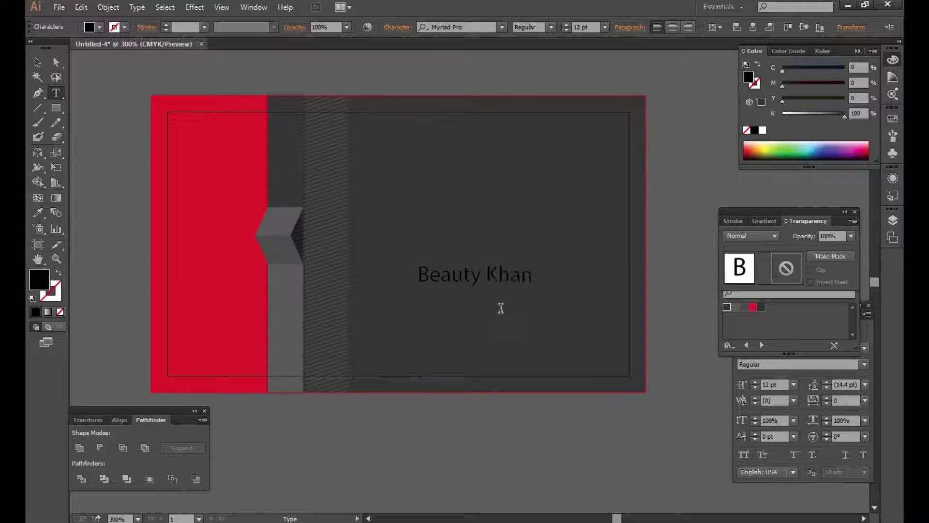
key(ctrl+a)
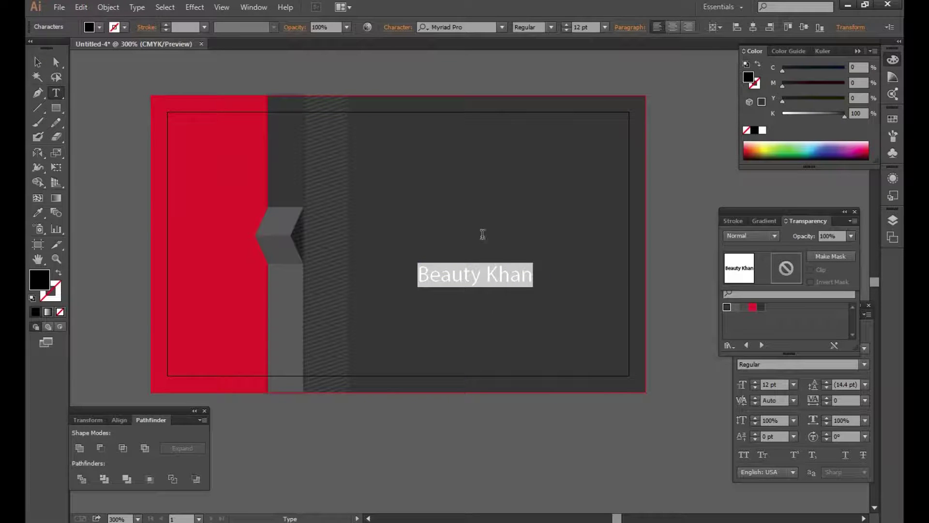
click(763, 131)
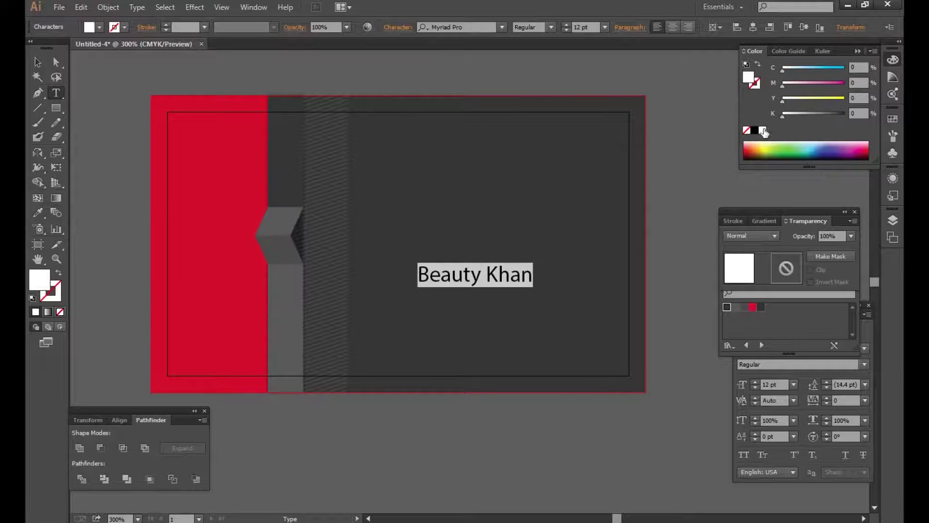
Set the name's font to Bebas Neue Bold.
click(791, 365)
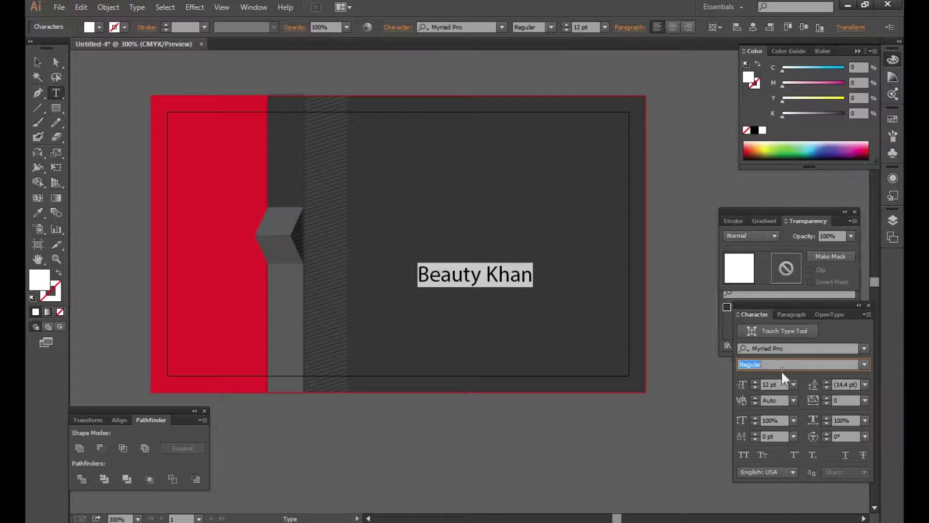
click(796, 346)
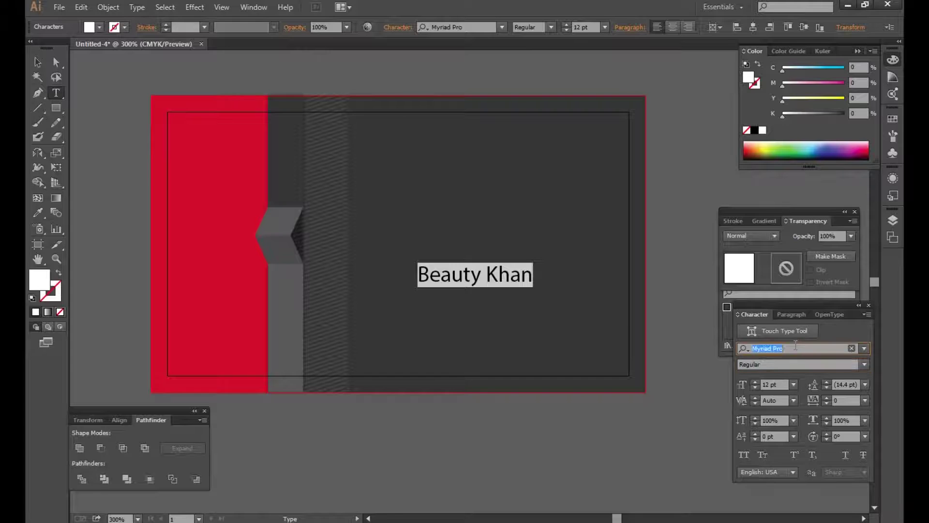
text(Bebas)
key(Down)
key(Down)
key(Down)
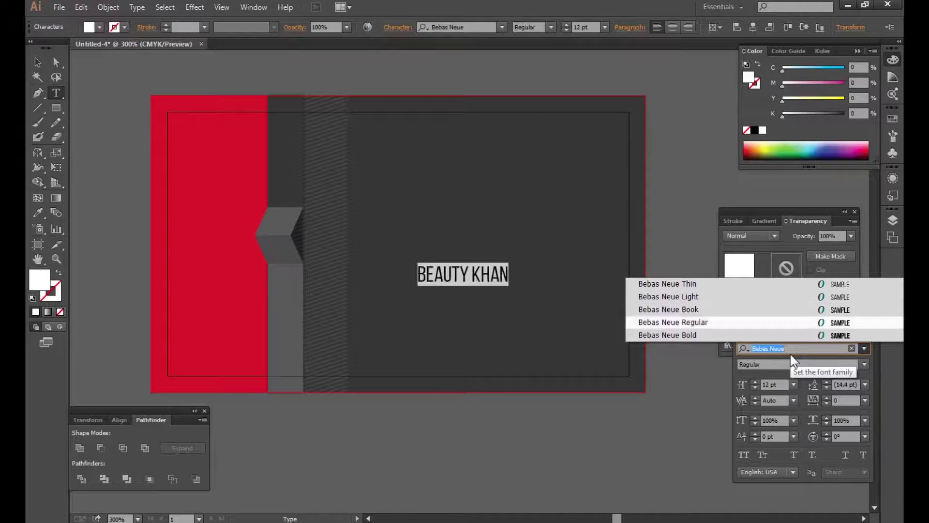
key(Down)
key(Return)
Rotate the name to run vertically beside the chevron.
click(37, 62)
shift+click(462, 261)
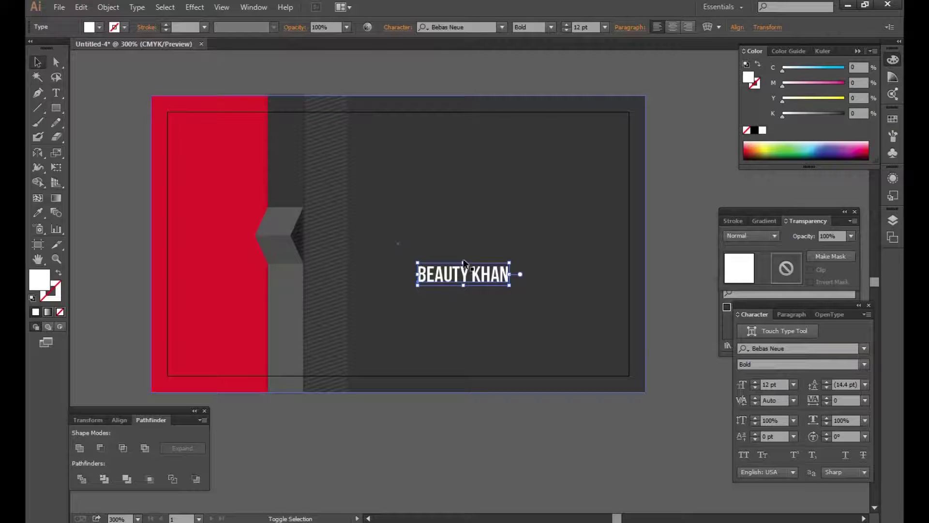
mouse_move(461, 234)
mouse_down()
mouse_move(323, 233)
mouse_move(322, 197)
mouse_up()
Stretch the name text taller and nudge it into place on the band.
shift+click(472, 286)
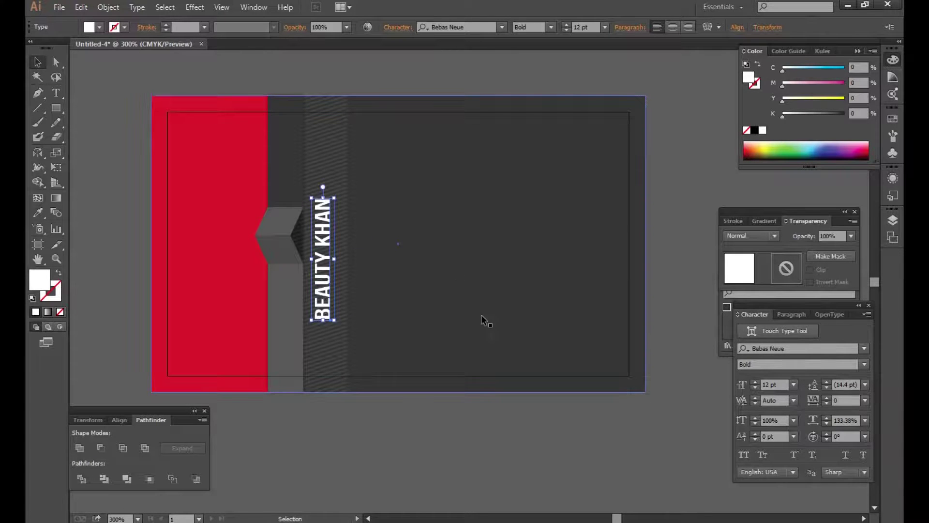
key(Left)
key(Up)
key(Up)
key(Up)
key(Up)
key(Up)
key(Up)
key(Right)
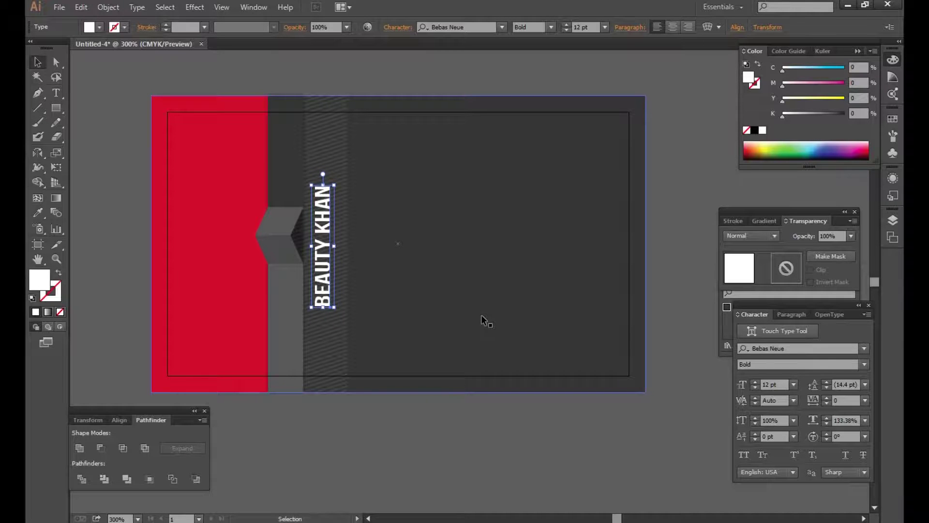
click(504, 426)
drag(425, 373, 402, 369)
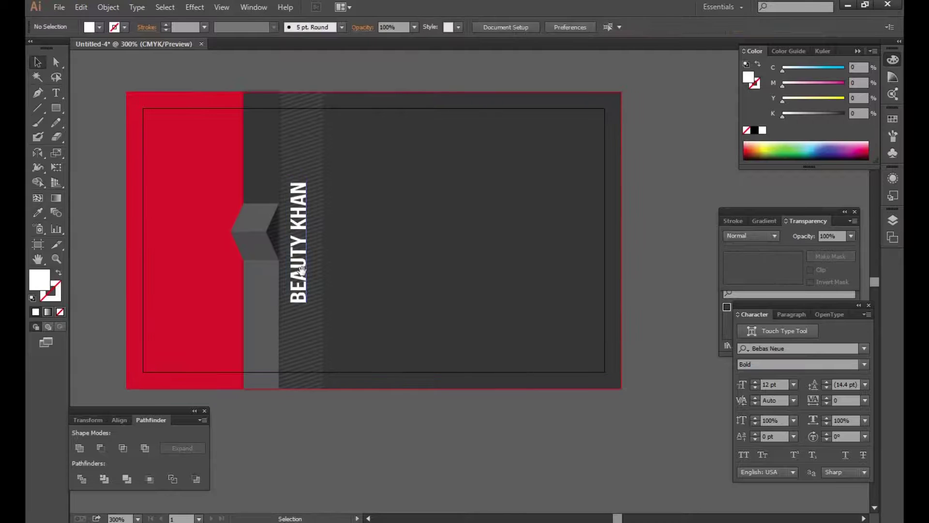
click(302, 263)
Duplicate the name just to its right and retype the copy as GRAPHIC DESIGNER.
drag(303, 264, 323, 264)
key(t)
triple_click(322, 256)
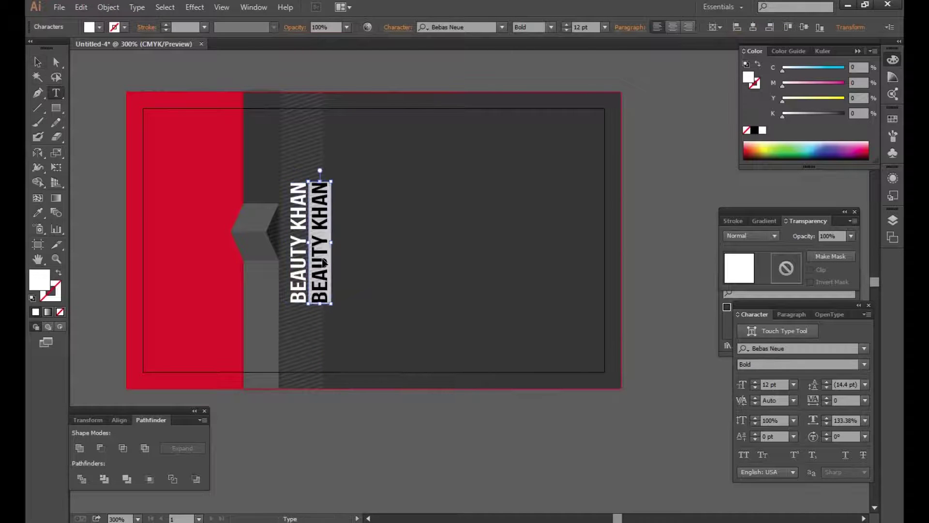
text(GRA)
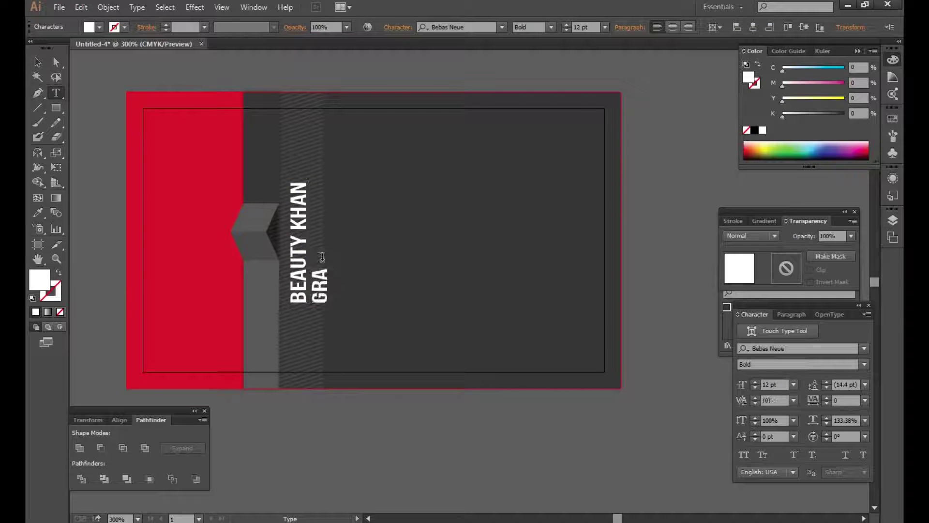
text(PHUIC)
double_click(325, 262)
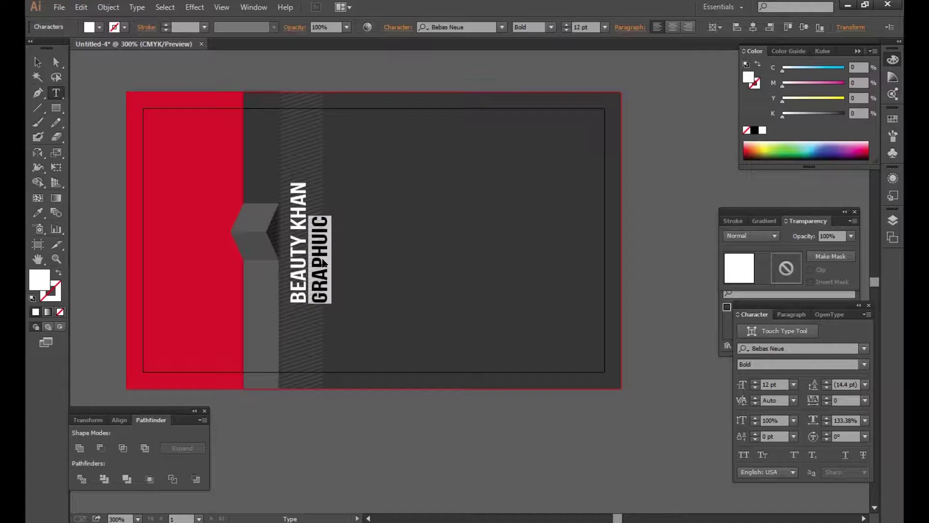
text(GR)
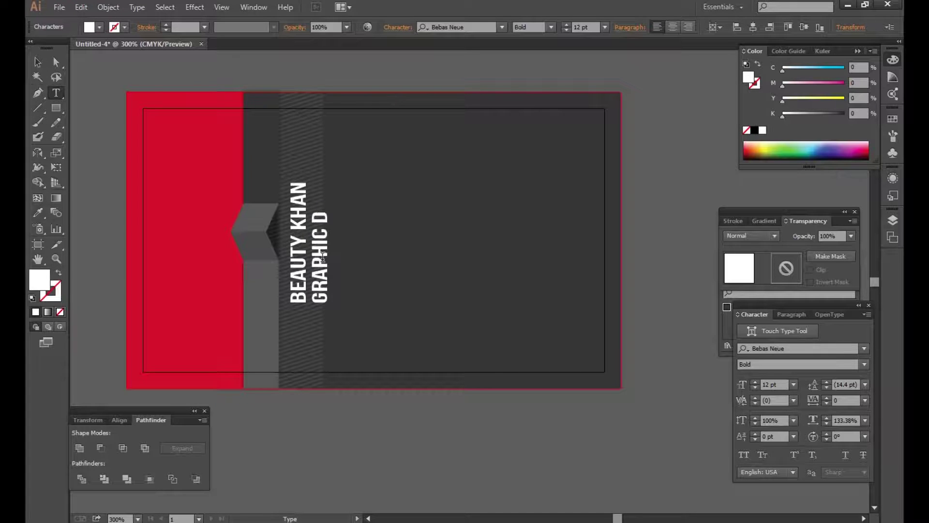
text(NER)
Size the GRAPHIC DESIGNER line to 6 pt and nudge it beside the name.
key(ctrl+a)
key(ctrl+shift+comma)
key(ctrl+shift+comma)
key(ctrl+shift+comma)
click(37, 61)
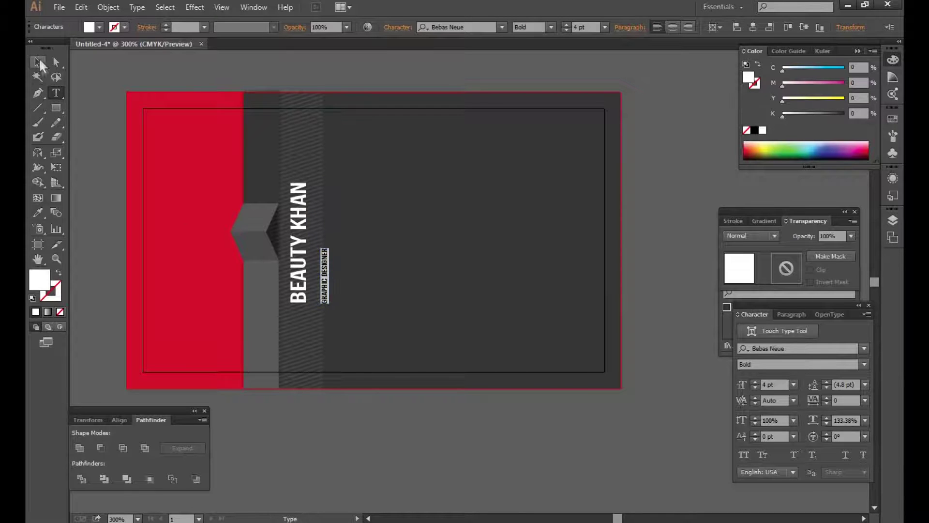
key(ctrl+shift+period)
key(Left)
key(Left)
key(Left)
key(Left)
key(Left)
key(Left)
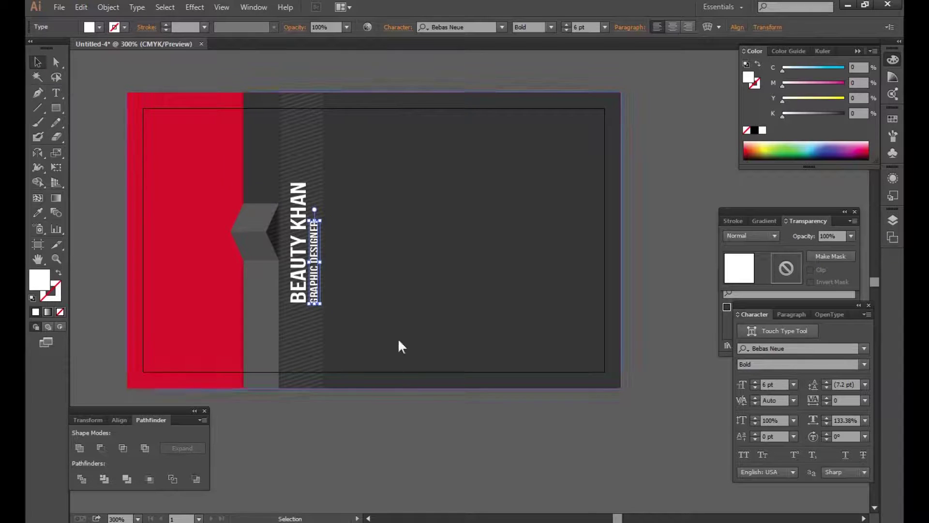
click(406, 433)
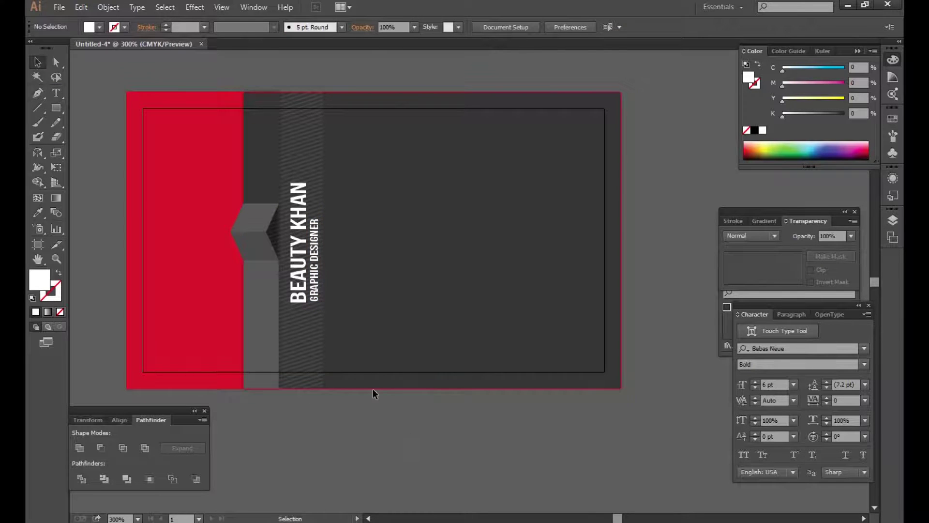
click(315, 252)
click(408, 457)
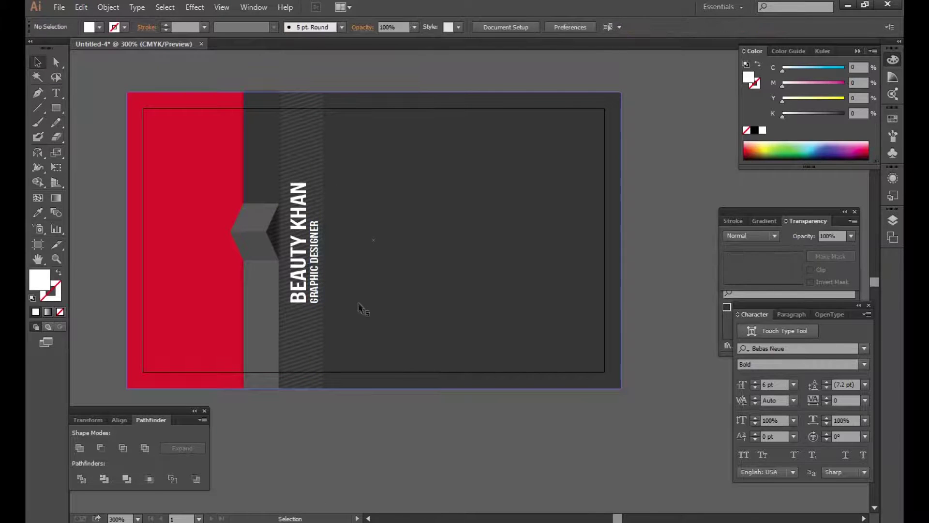
drag(397, 238, 433, 245)
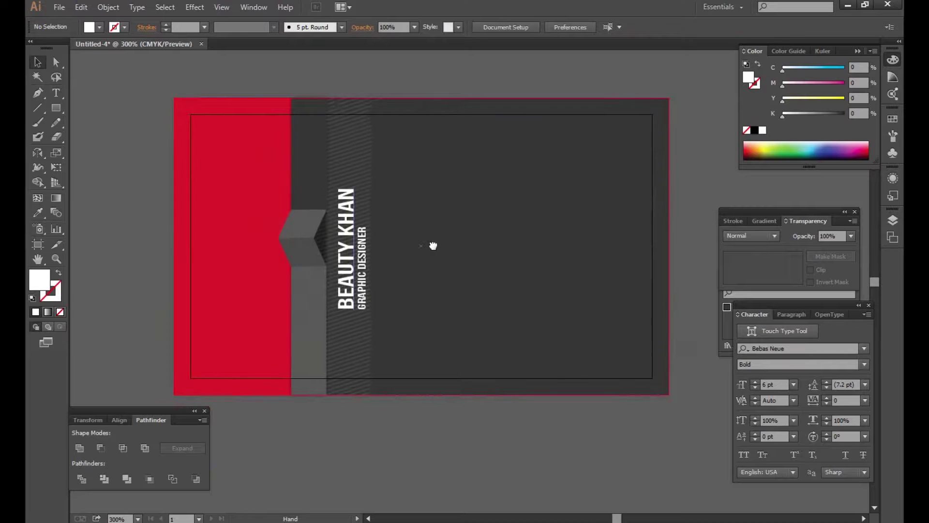
mouse_move(431, 244)
mouse_down()
mouse_move(398, 226)
mouse_move(431, 245)
mouse_up()
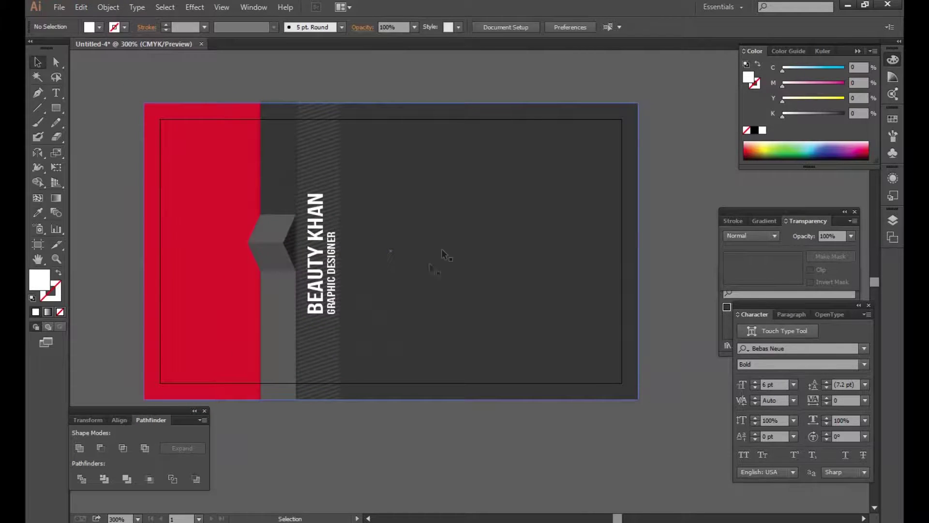
Open the IconsSet.ai icon collection file.
click(63, 7)
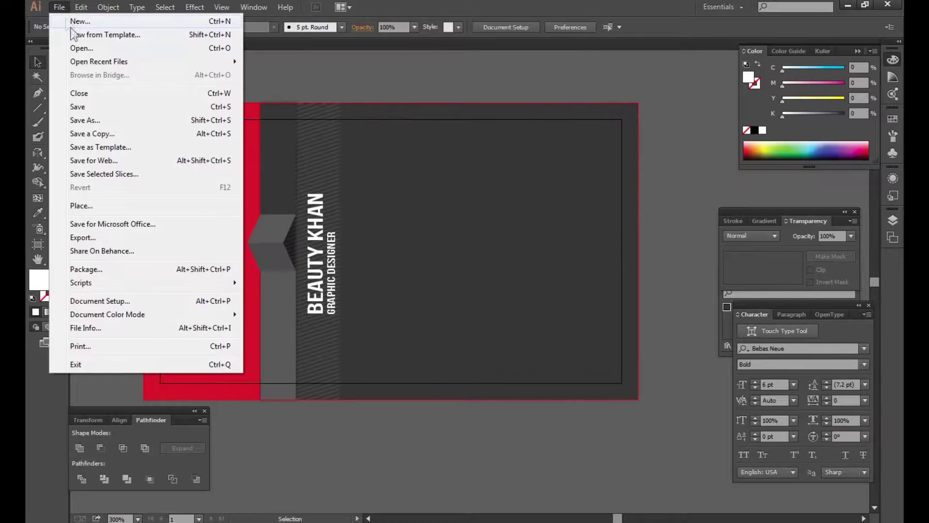
click(78, 52)
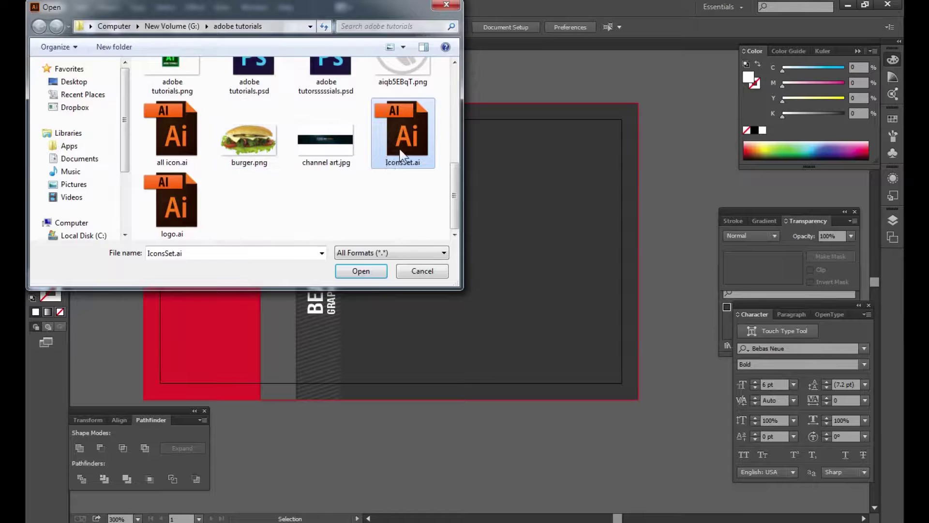
double_click(403, 154)
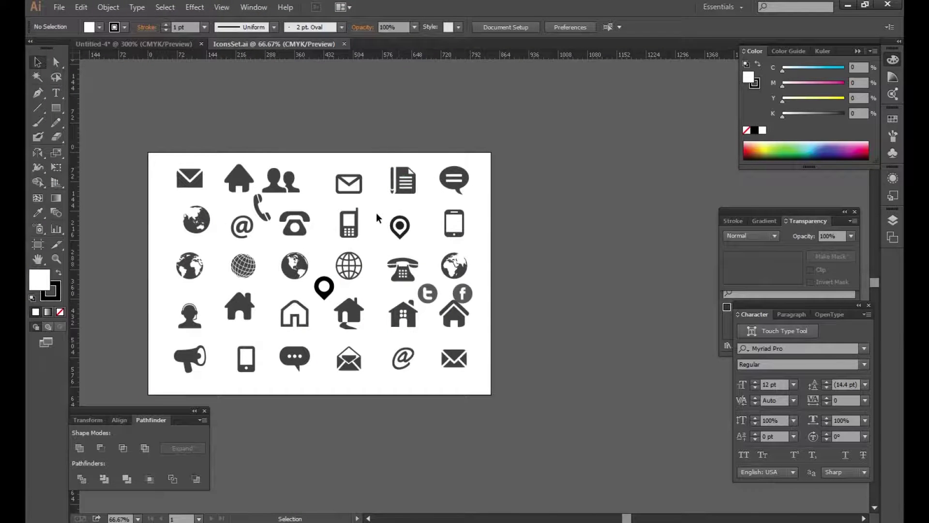
Copy the phone, envelope and map-pin icons and return to the card document.
click(256, 213)
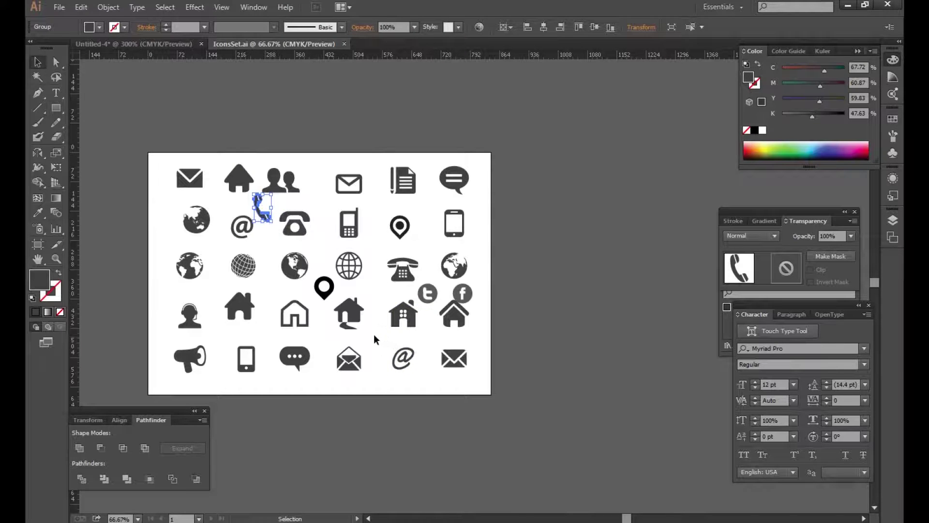
shift+click(349, 359)
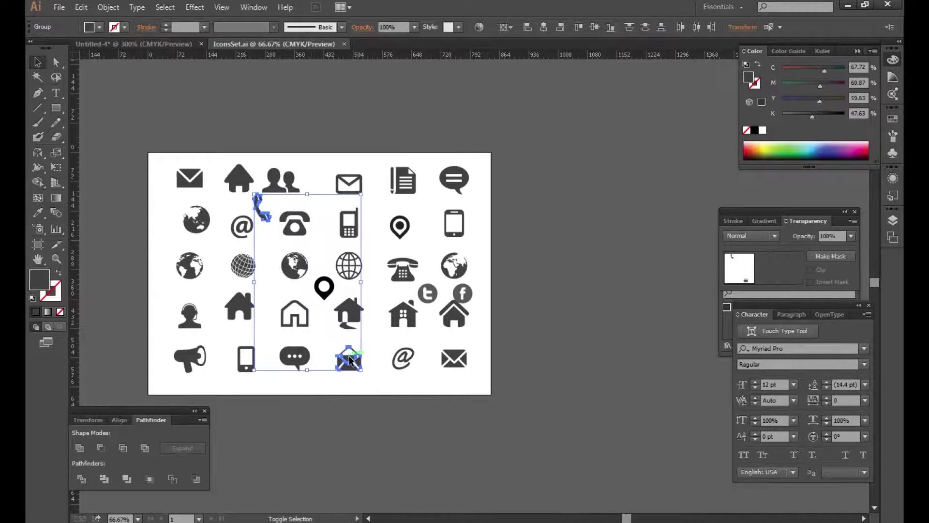
shift+click(324, 296)
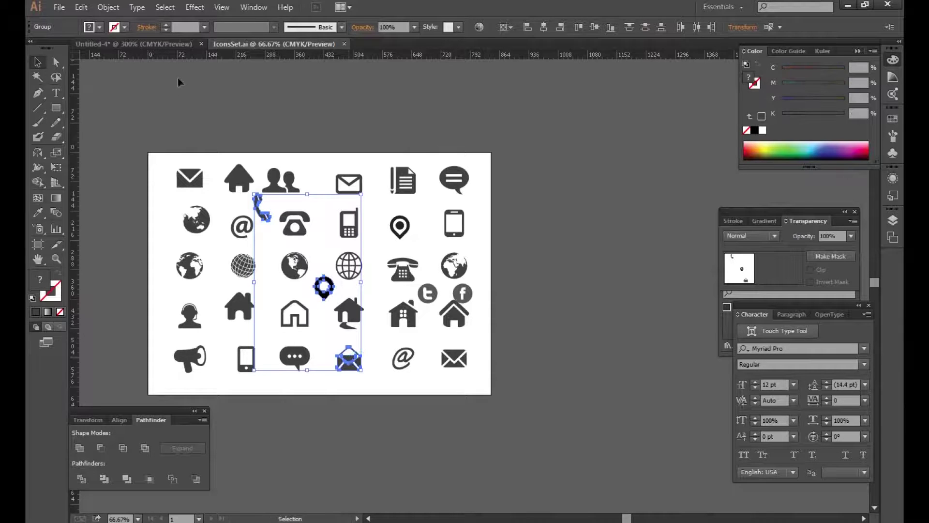
click(81, 7)
click(117, 67)
click(176, 44)
click(81, 7)
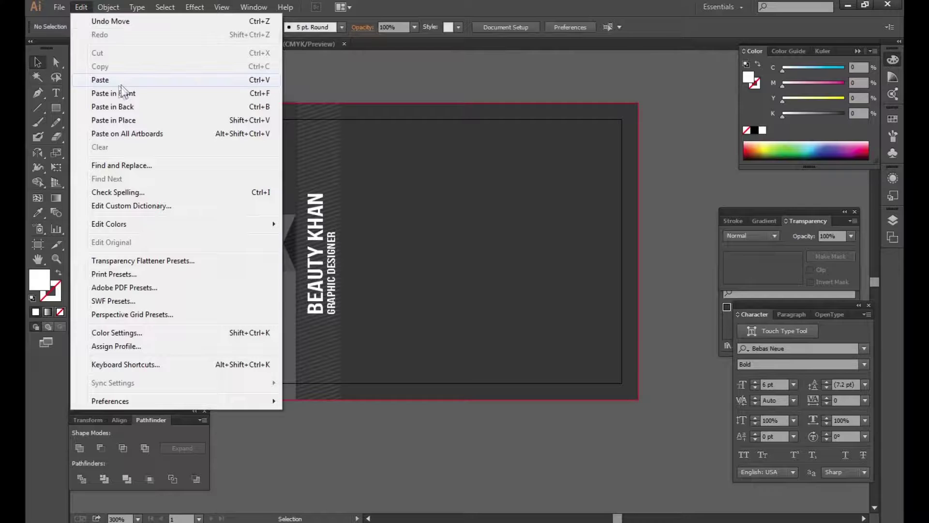
Paste the icons onto the card, shrink them to fit, and colour them white.
click(121, 82)
key(ctrl+minus)
key(ctrl+minus)
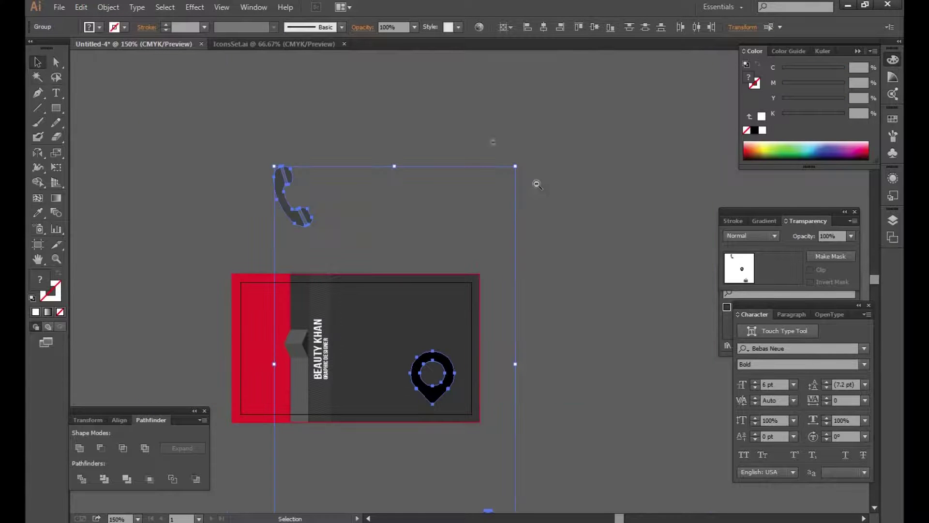
drag(515, 166, 416, 269)
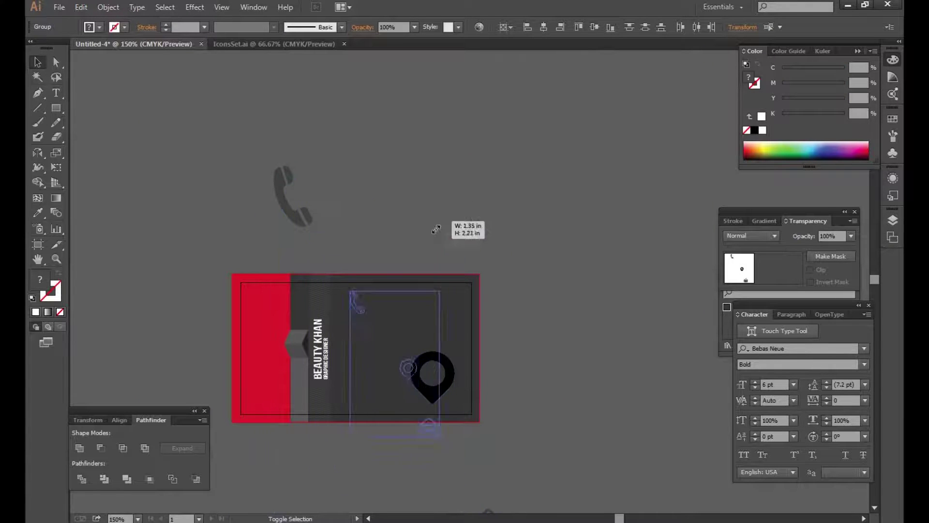
key(ctrl+plus)
key(ctrl+plus)
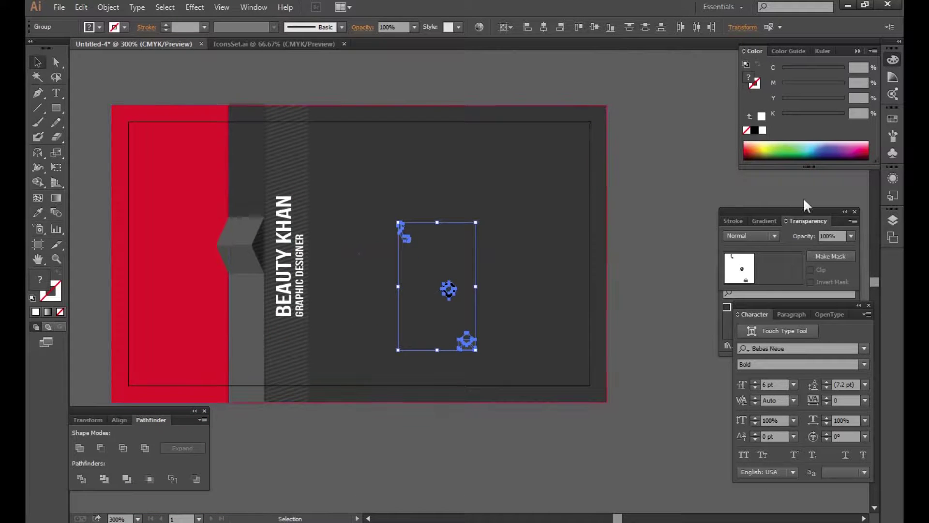
click(763, 130)
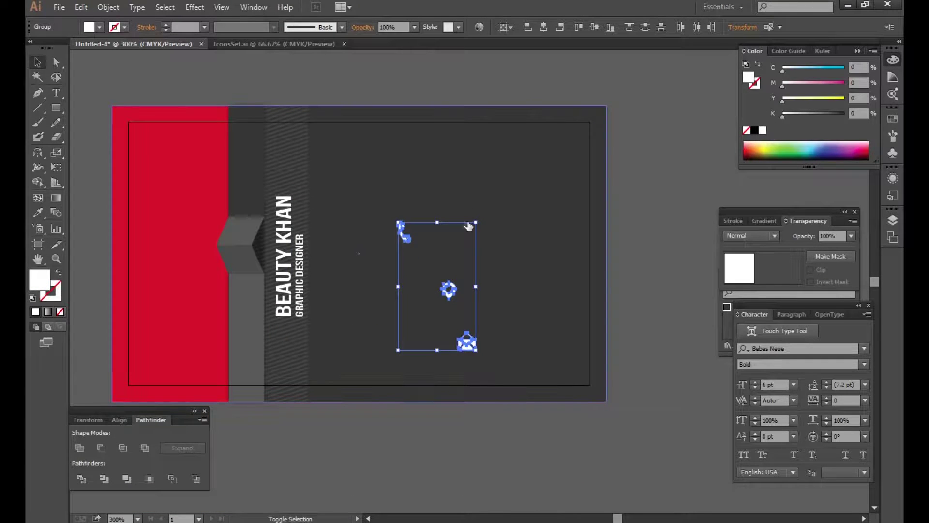
drag(476, 222, 471, 228)
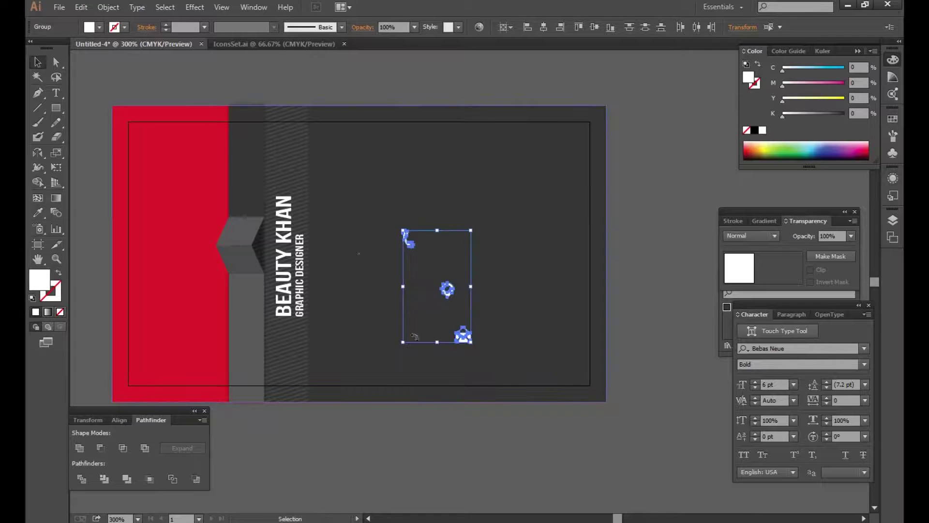
click(407, 439)
Select the Rounded Rectangle tool.
scroll(407, 439, right, 2)
click(56, 107)
drag(56, 107, 102, 120)
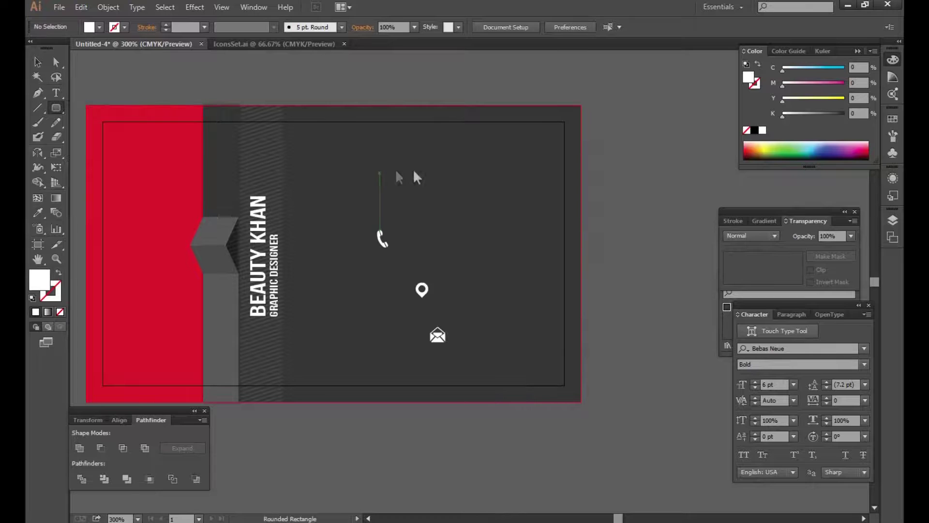
key(space)
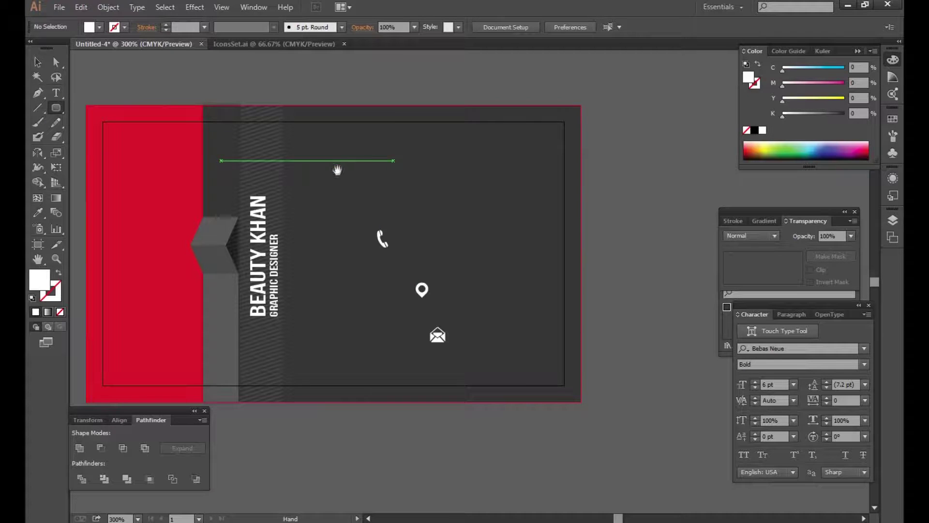
Draw a small square above the phone icon and fill it with the band's red.
drag(349, 180, 370, 201)
click(38, 212)
click(151, 196)
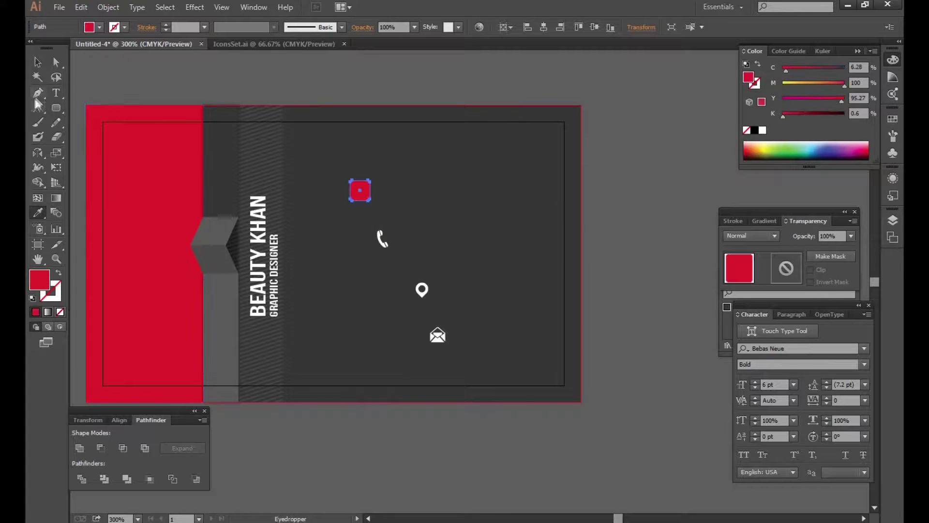
click(38, 61)
click(405, 420)
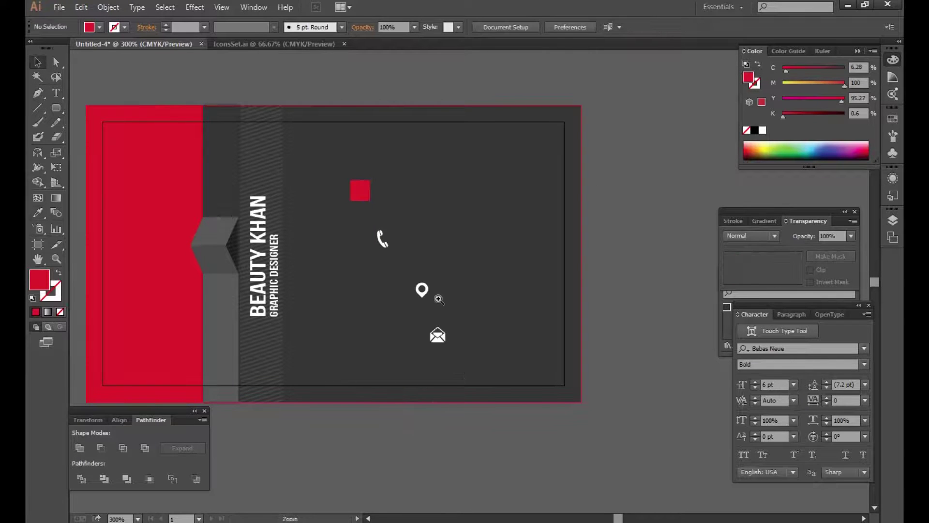
key(ctrl+plus)
Move the phone icon onto the red square and bring it to the front.
drag(435, 223, 412, 163)
right_click(412, 163)
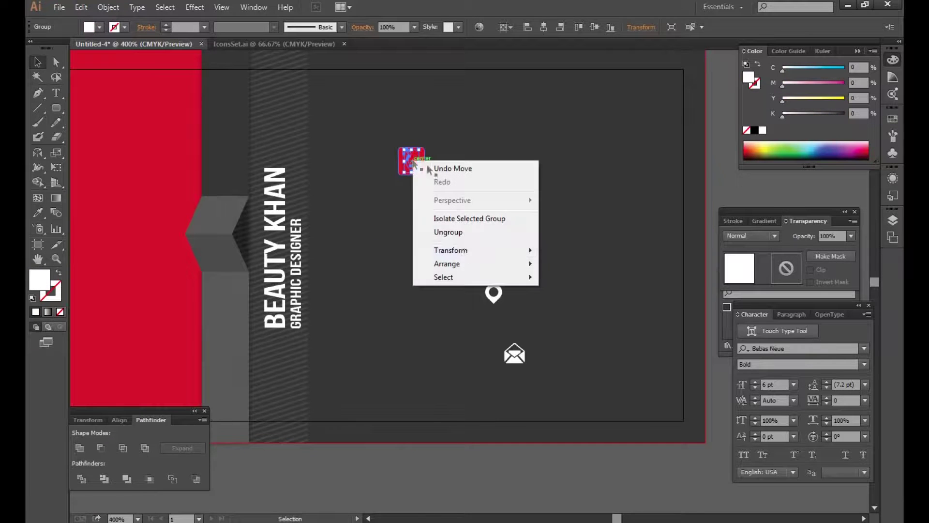
mouse_move(447, 263)
click(594, 269)
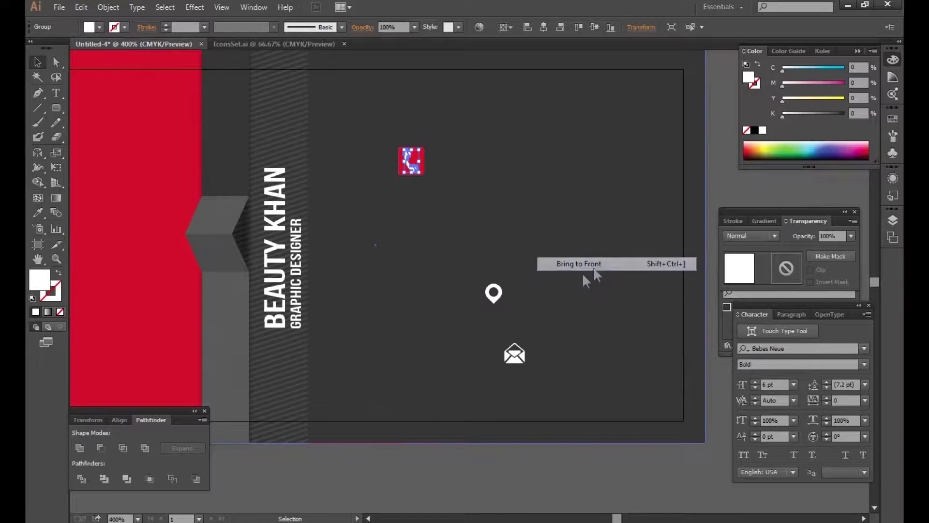
Duplicate the red square twice straight down to form a column of three.
scroll(435, 363, right, 2)
click(394, 159)
drag(394, 160, 394, 206)
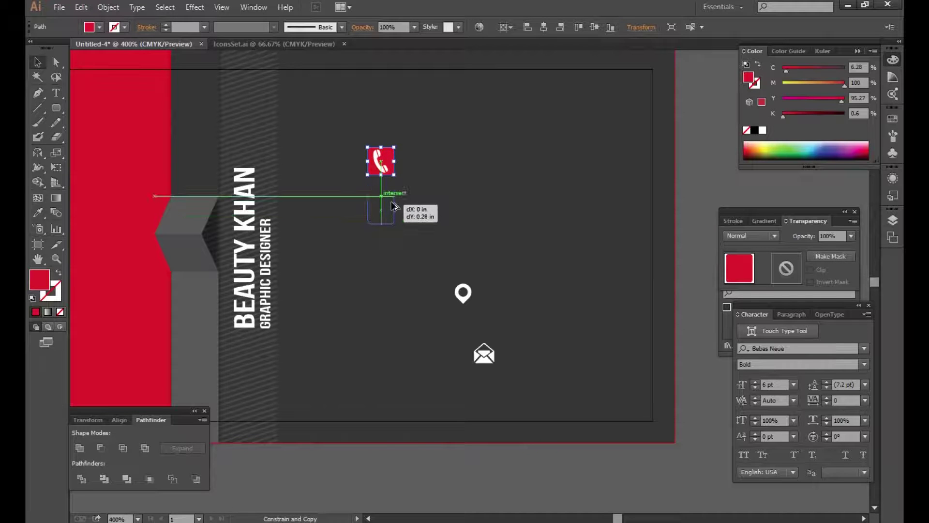
drag(395, 207, 395, 209)
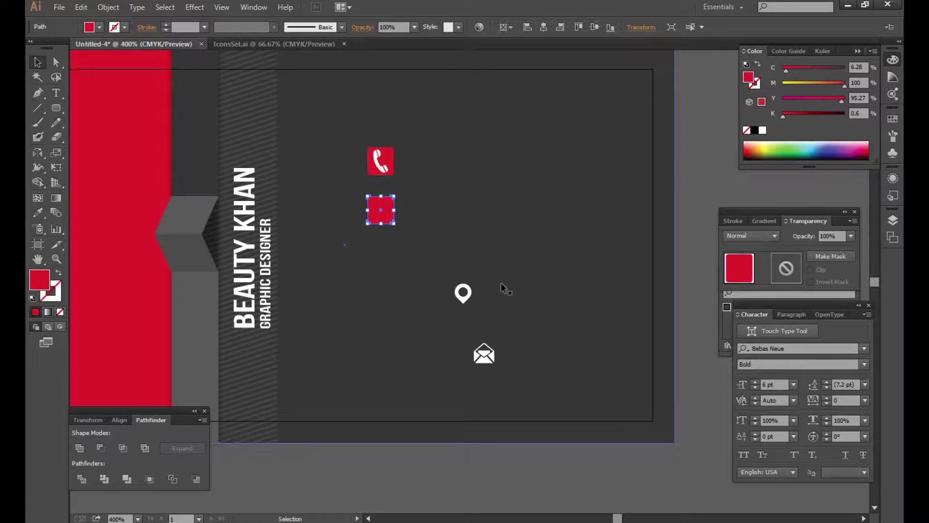
key(ctrl+d)
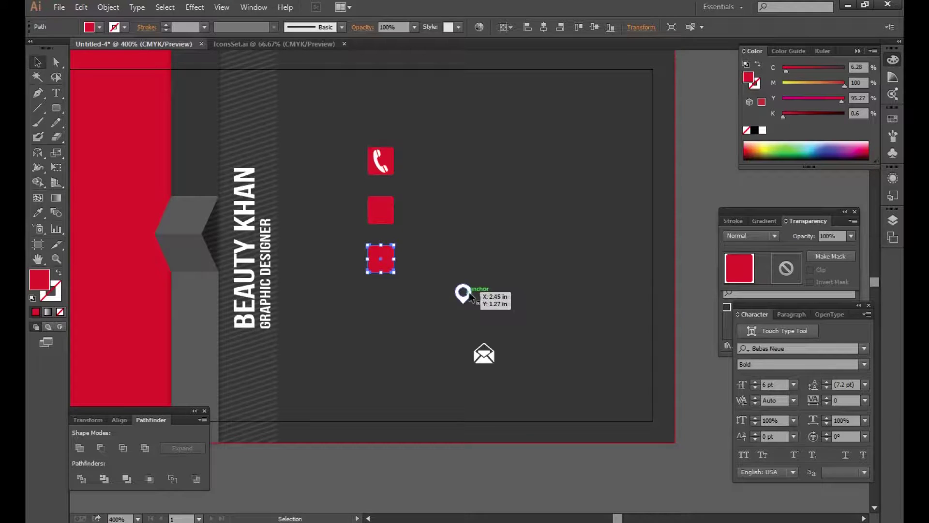
Place the location pin on the third square, in front of it.
drag(462, 293, 381, 258)
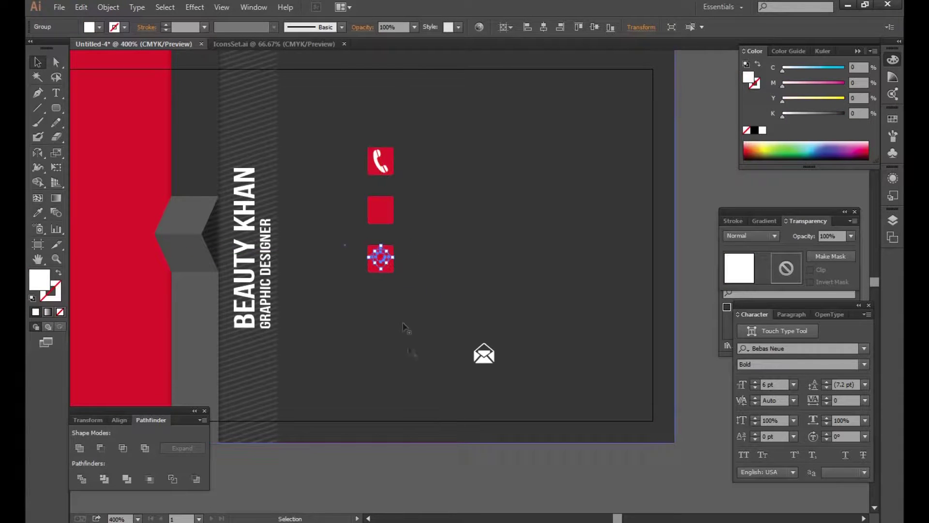
right_click(382, 263)
click(540, 372)
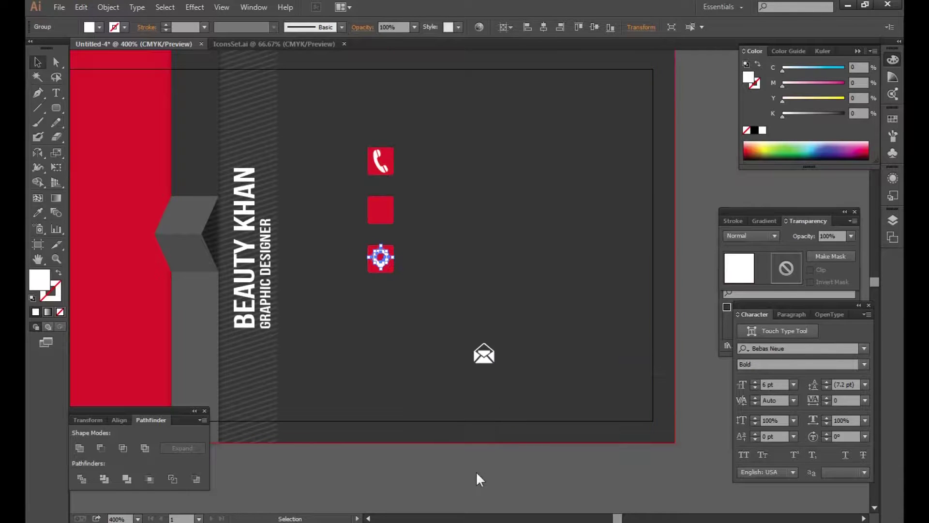
Place the envelope icon centered on the middle square, in front of it.
click(475, 471)
drag(486, 364, 382, 219)
right_click(381, 219)
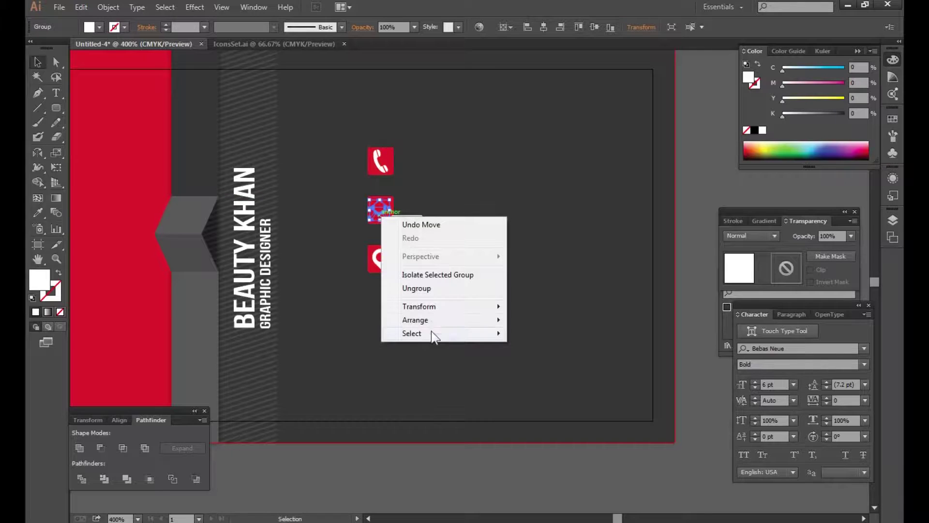
click(533, 320)
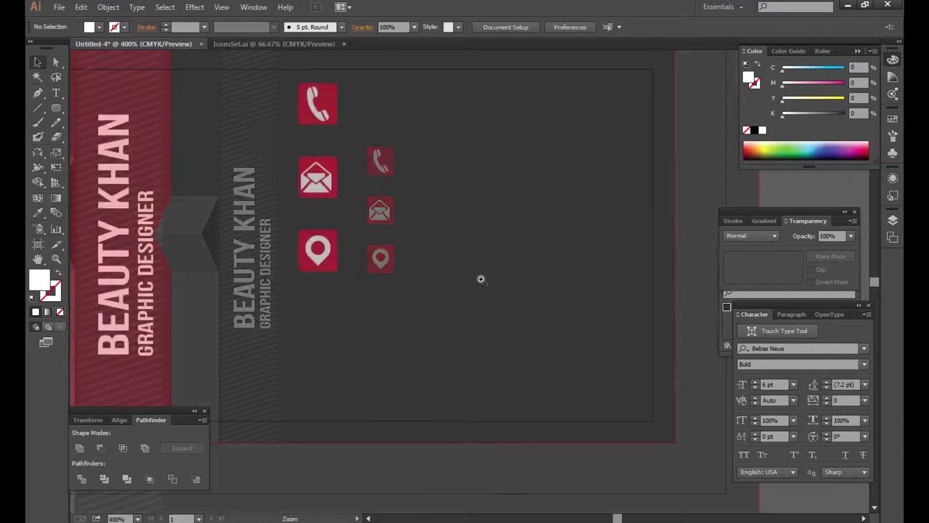
scroll(380, 207, up, 3)
drag(240, 180, 245, 180)
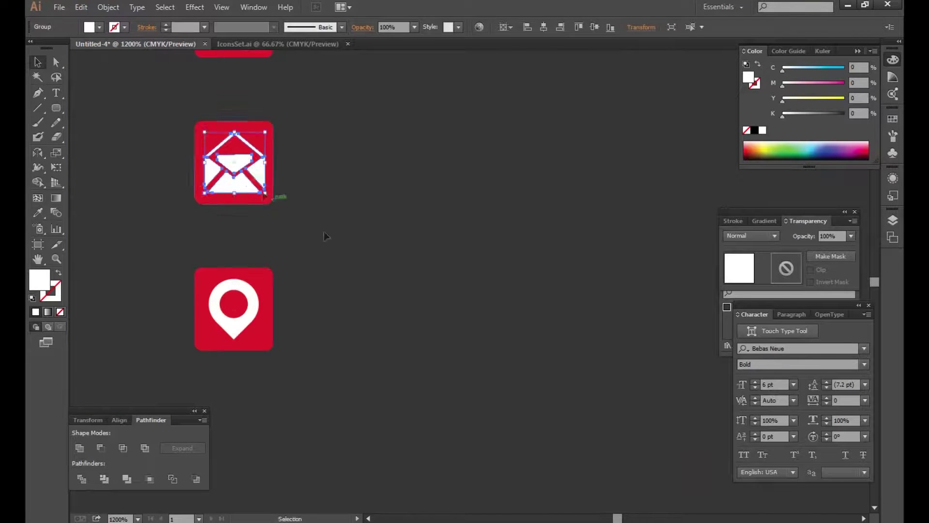
scroll(438, 266, down, 3)
drag(438, 266, 433, 443)
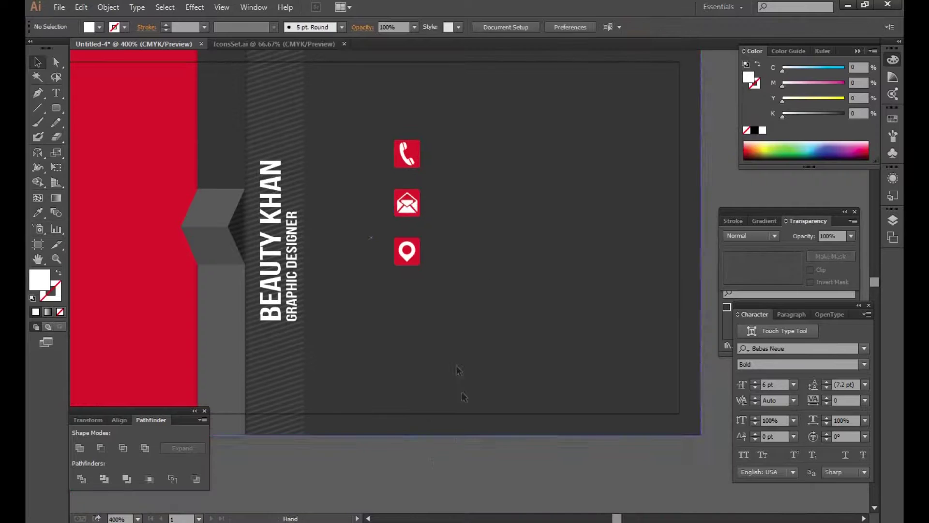
scroll(456, 338, down, 1)
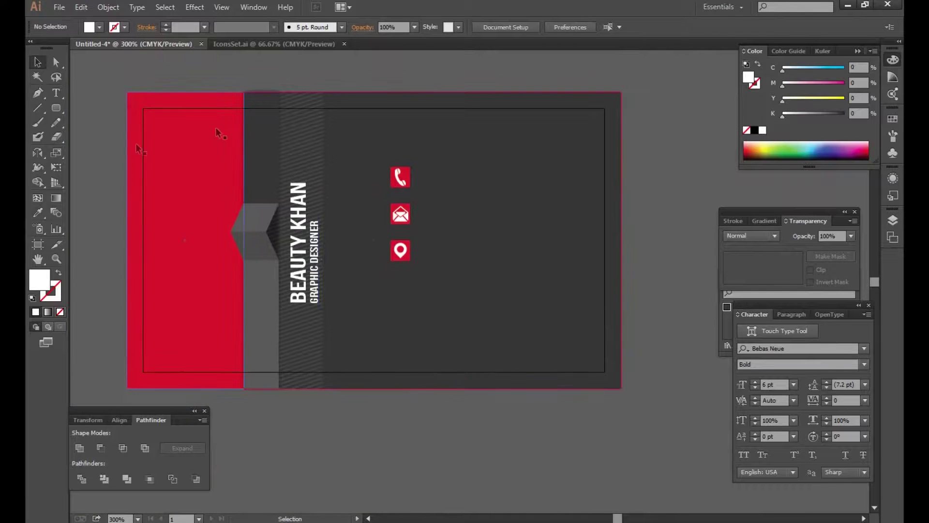
Set the Type tool's font to Nexa Light.
click(56, 93)
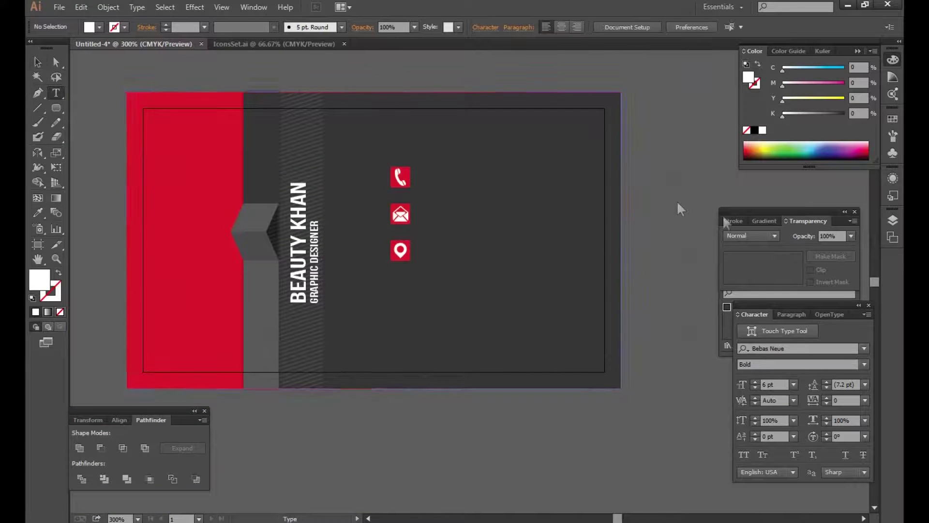
click(800, 348)
text(nex)
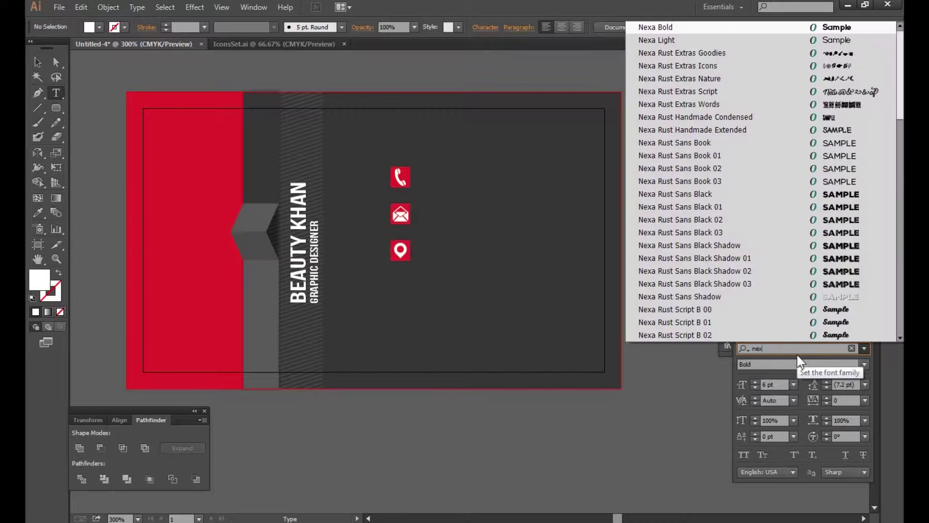
key(Down)
key(Return)
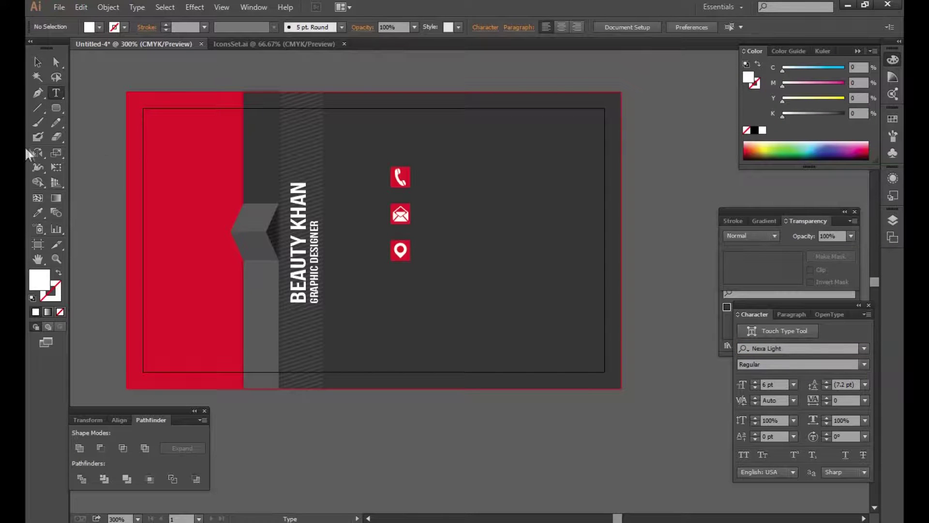
Type a white phone number beside the phone icon and duplicate it as a second line.
click(56, 92)
click(430, 173)
text(+1123-456-78)
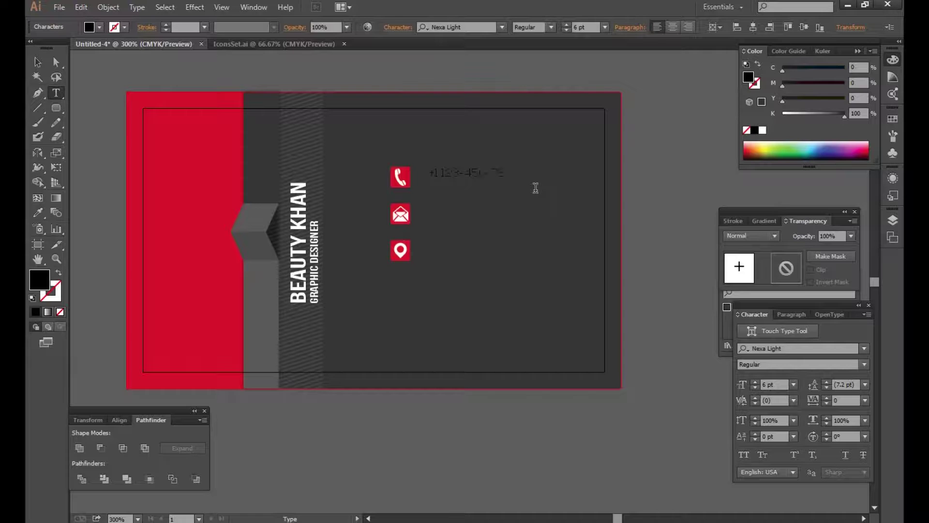
text(9)
key(ctrl+a)
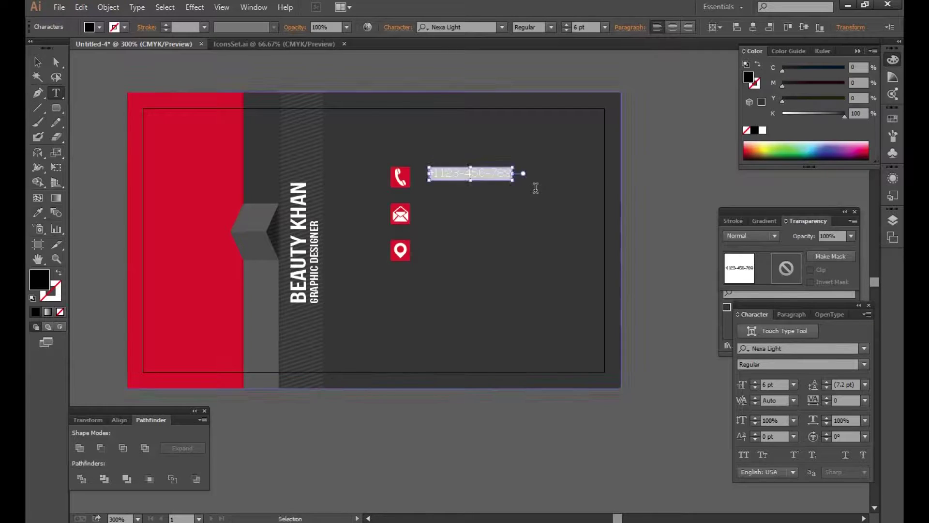
click(762, 129)
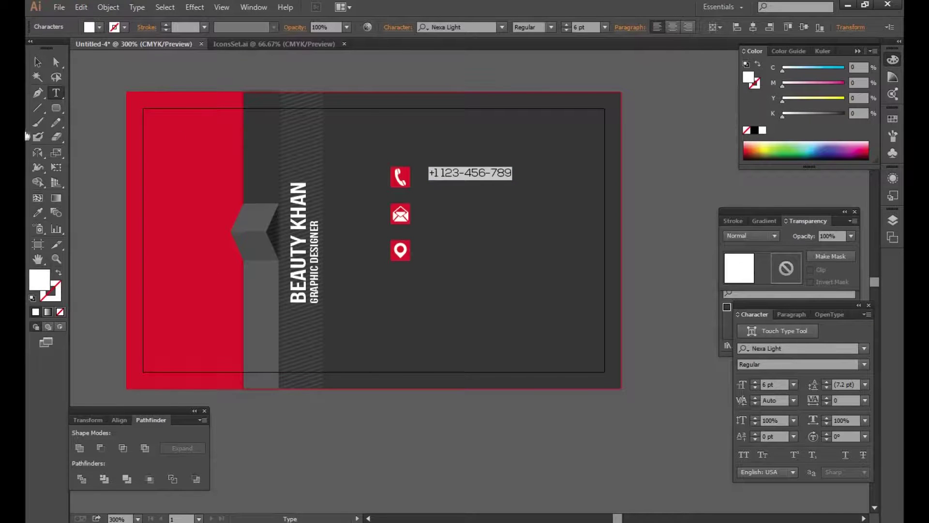
click(41, 61)
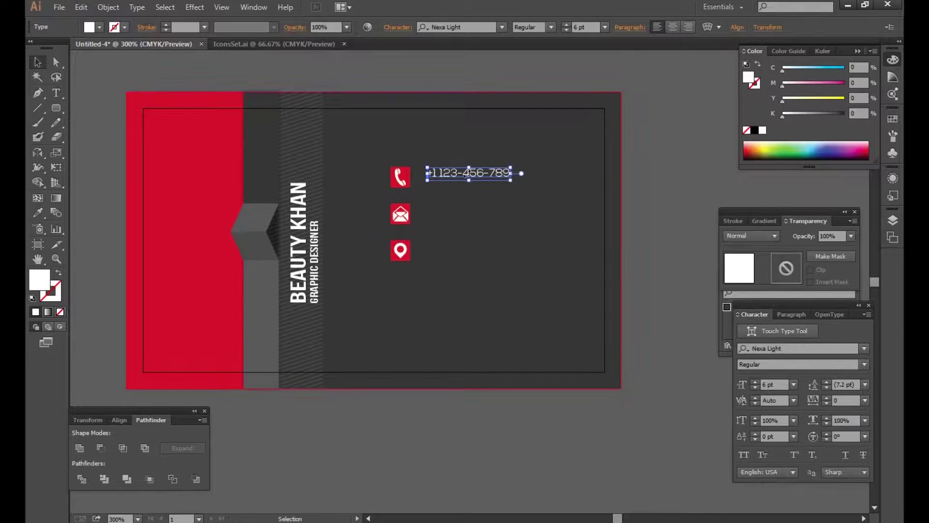
drag(460, 177, 459, 193)
click(664, 202)
click(495, 187)
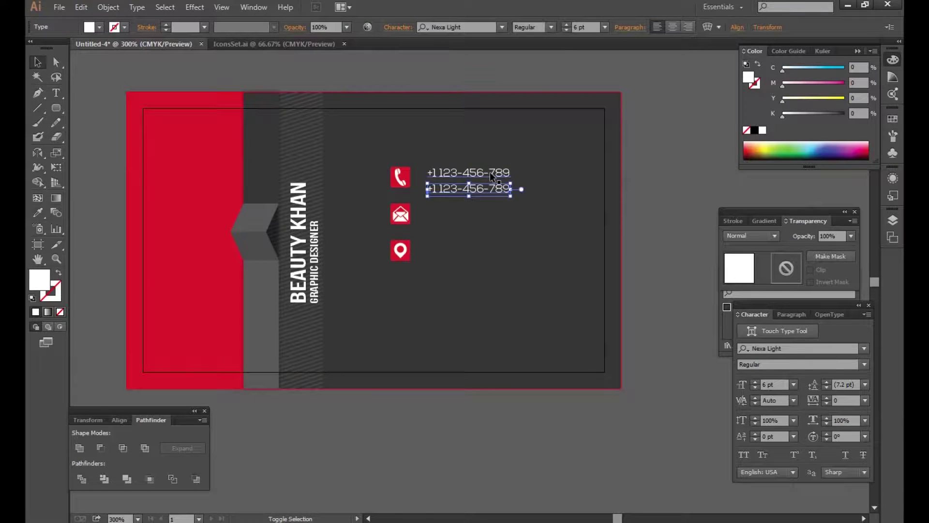
Copy the phone line beside the envelope icon and retype it as the email and website.
drag(471, 187, 469, 212)
key(ctrl+a)
key(t)
click(469, 214)
triple_click(469, 212)
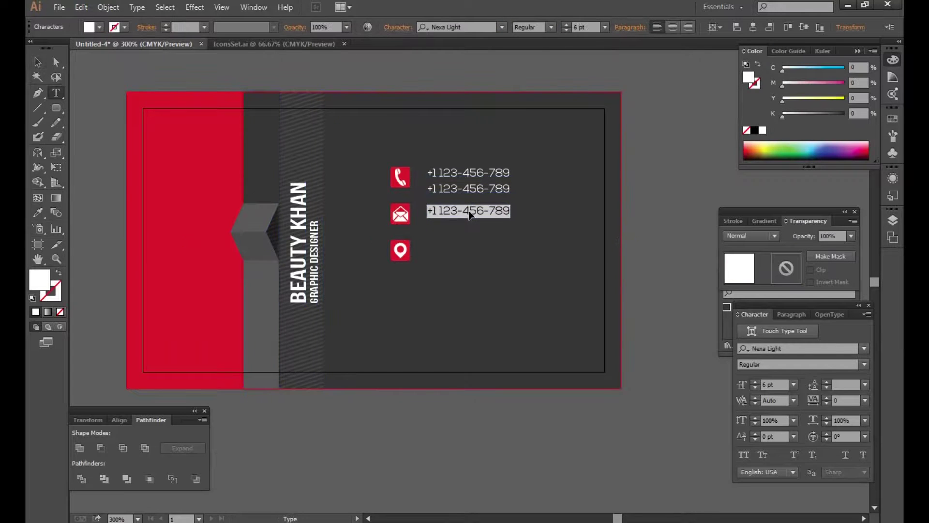
text(youremail@gmai)
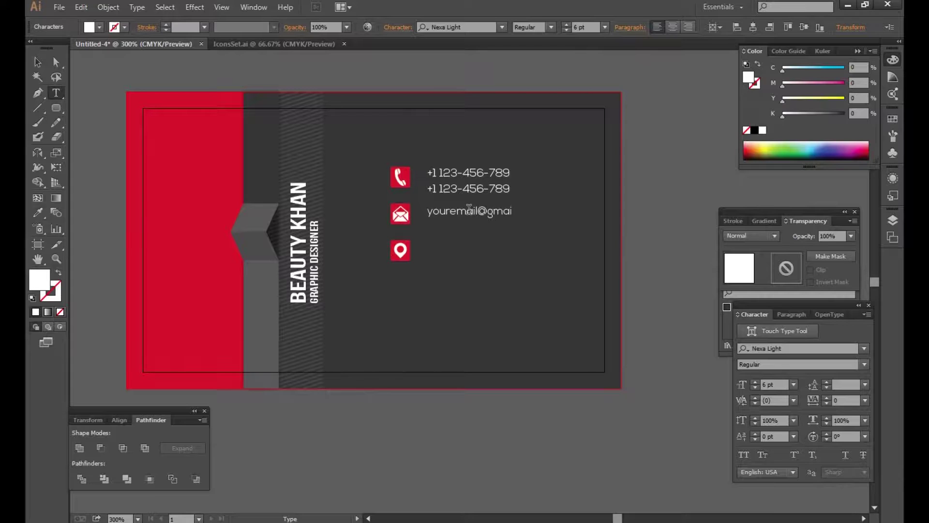
text(om)
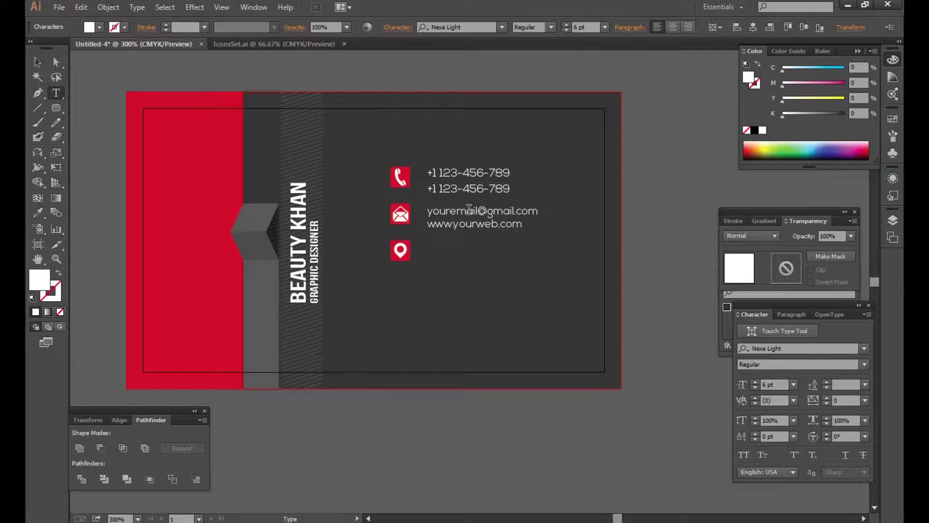
Copy the email block beside the pin icon and retype it as the street address.
click(36, 62)
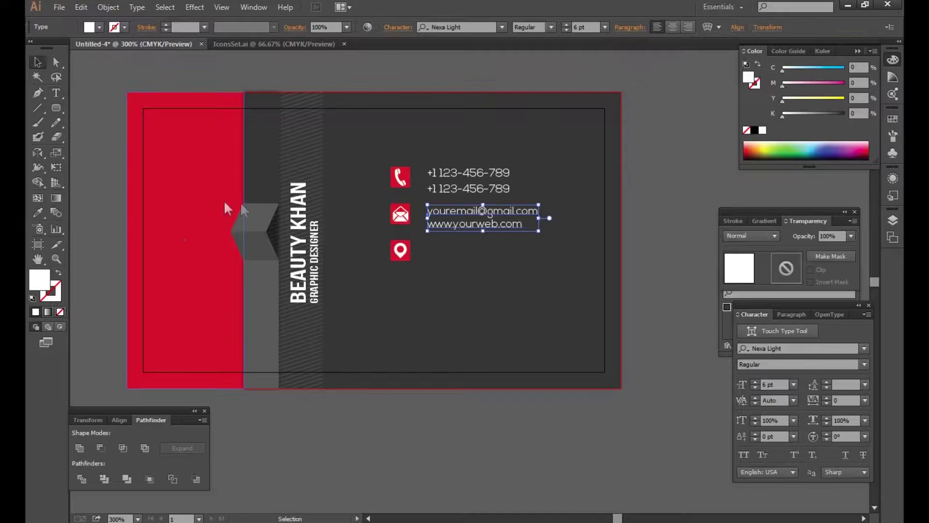
drag(465, 217, 462, 247)
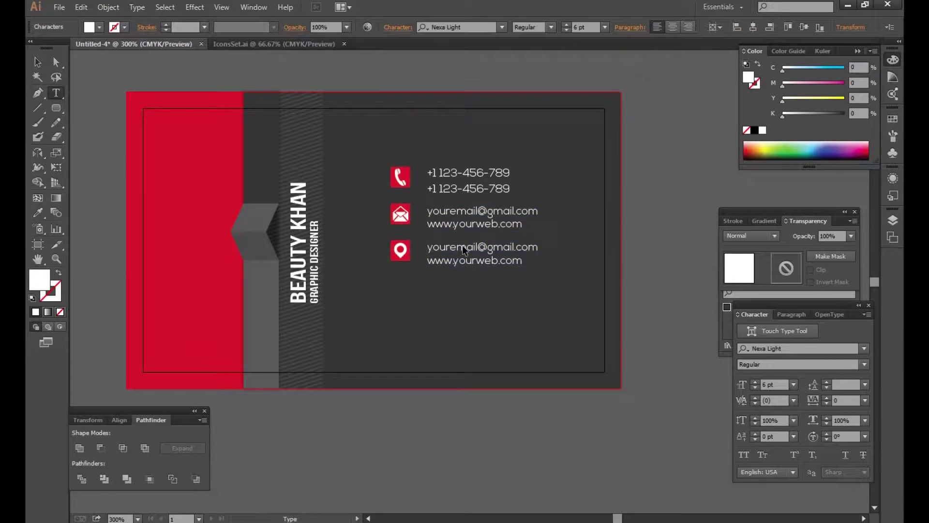
double_click(463, 248)
key(ctrl+a)
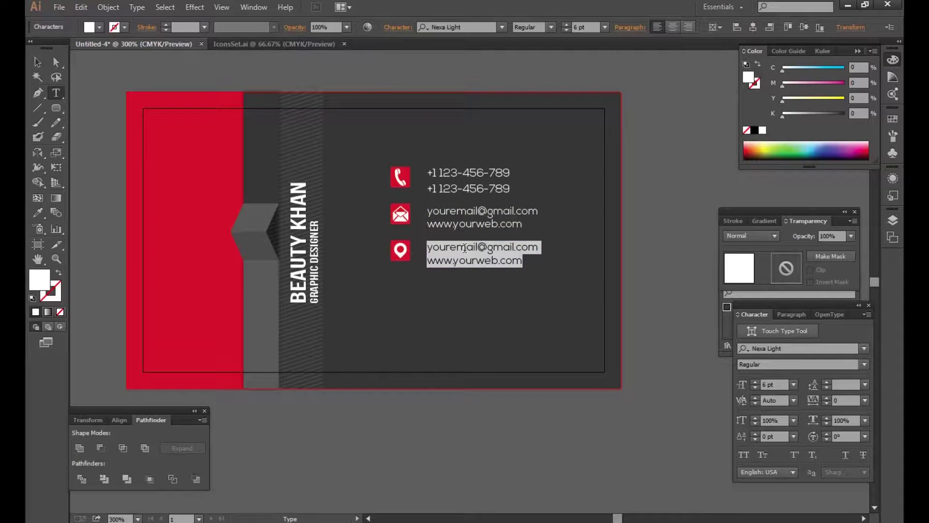
text(Street Address)
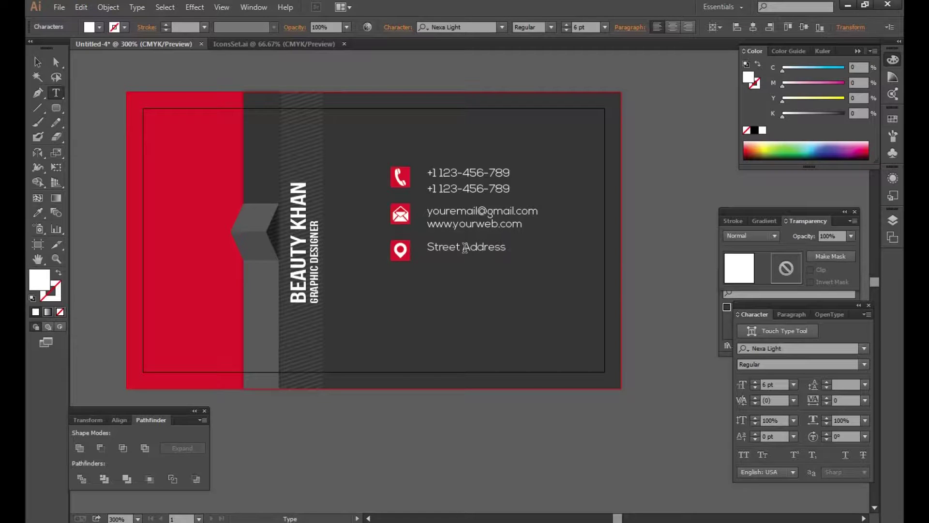
text(United States 5857)
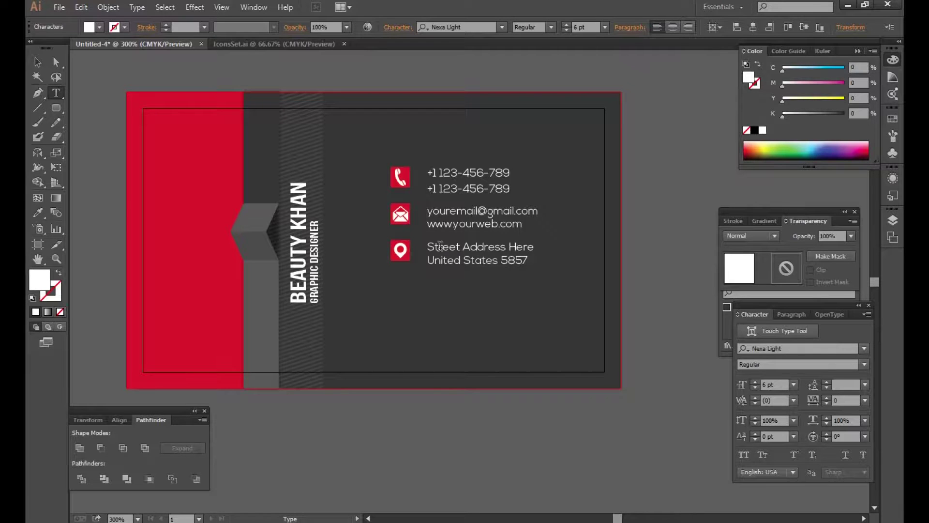
click(37, 62)
click(583, 122)
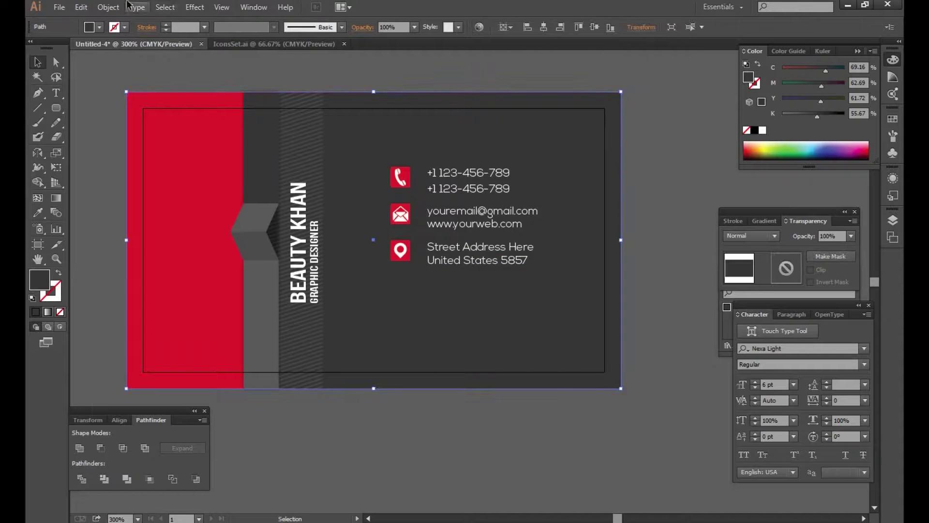
Lock the card background and shift the icons and contact text slightly down.
click(108, 7)
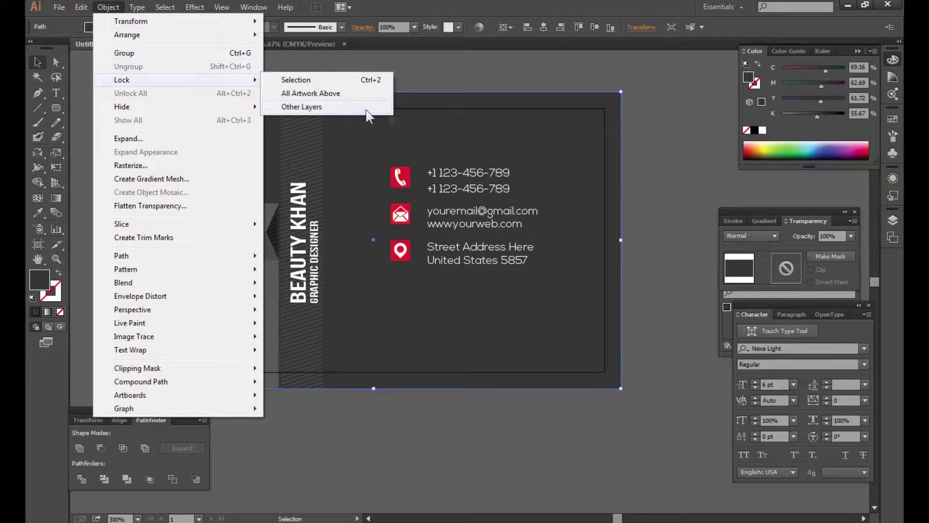
click(329, 80)
drag(380, 95, 561, 296)
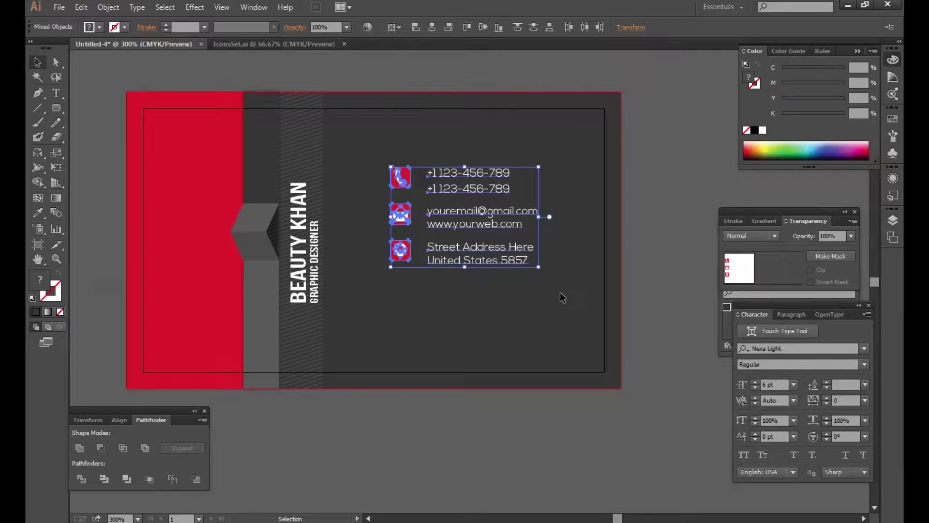
key(shift+Down)
key(shift+Down)
key(Up)
key(Up)
Copy the left red band to the right edge and narrow it into a thin strip.
click(183, 201)
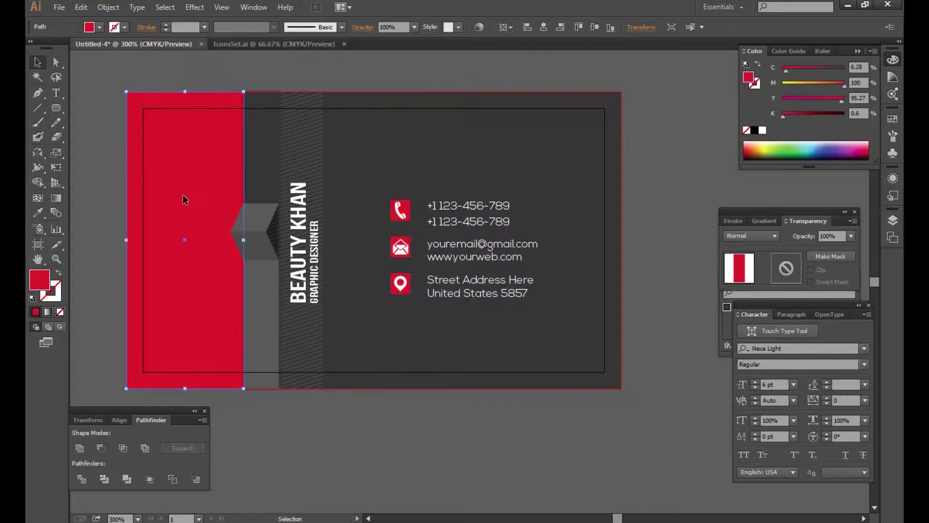
drag(156, 192, 542, 207)
drag(505, 240, 583, 251)
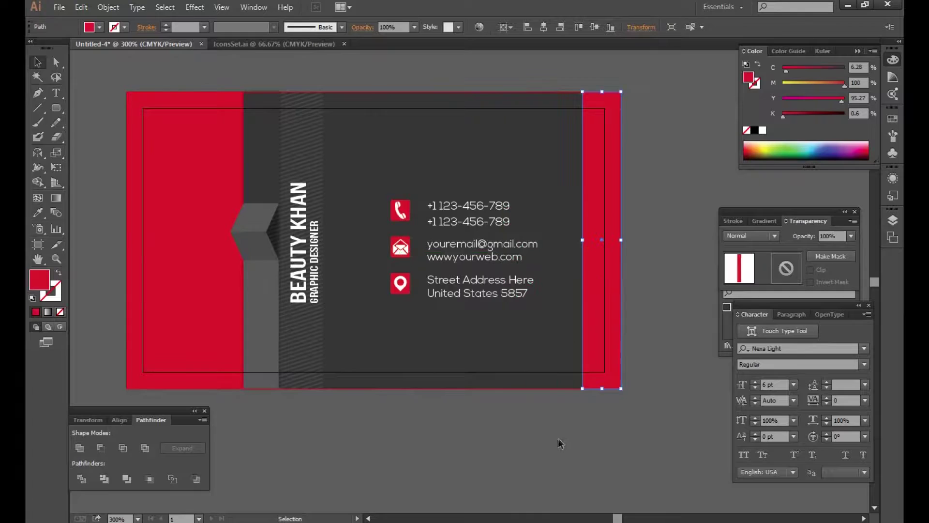
right_click(508, 445)
click(473, 423)
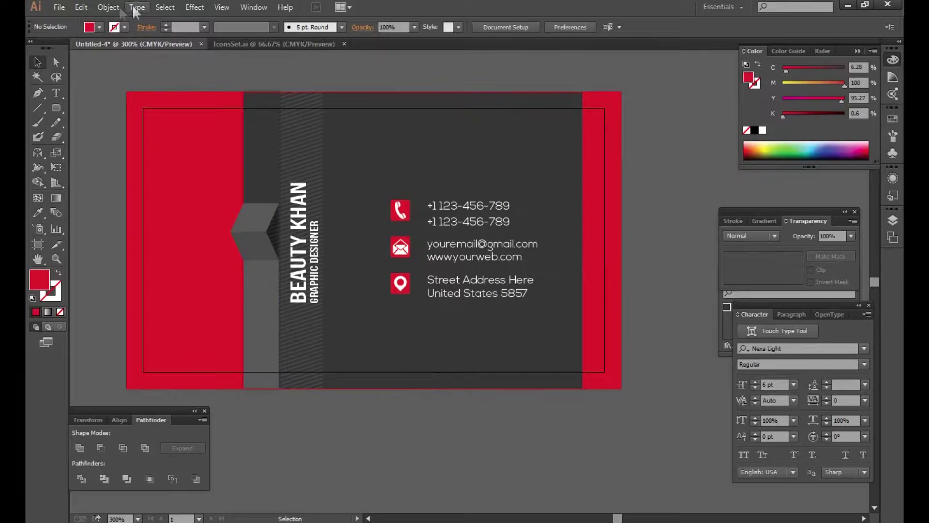
Draw an unfilled 3.25 × 1.75 in rectangle.
drag(56, 107, 83, 109)
click(83, 110)
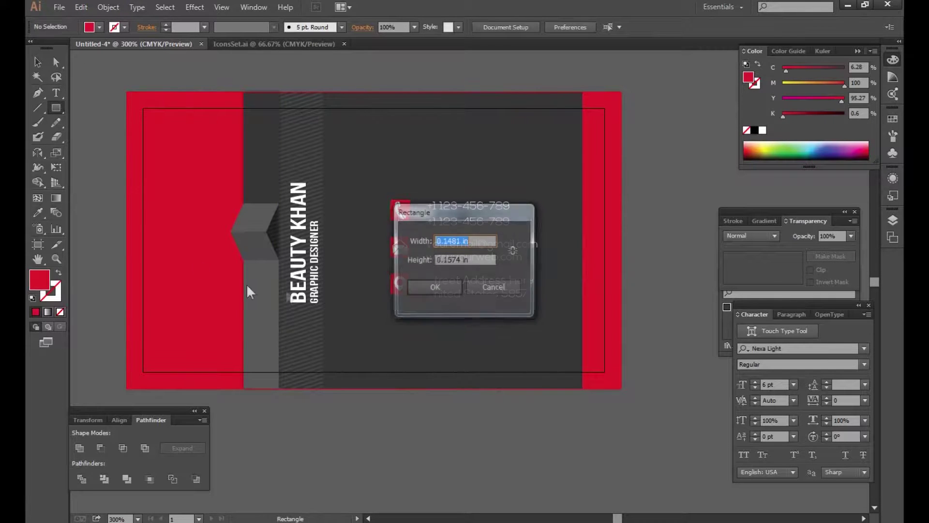
text(3.25)
key(Tab)
text(1.)
text(5)
key(Return)
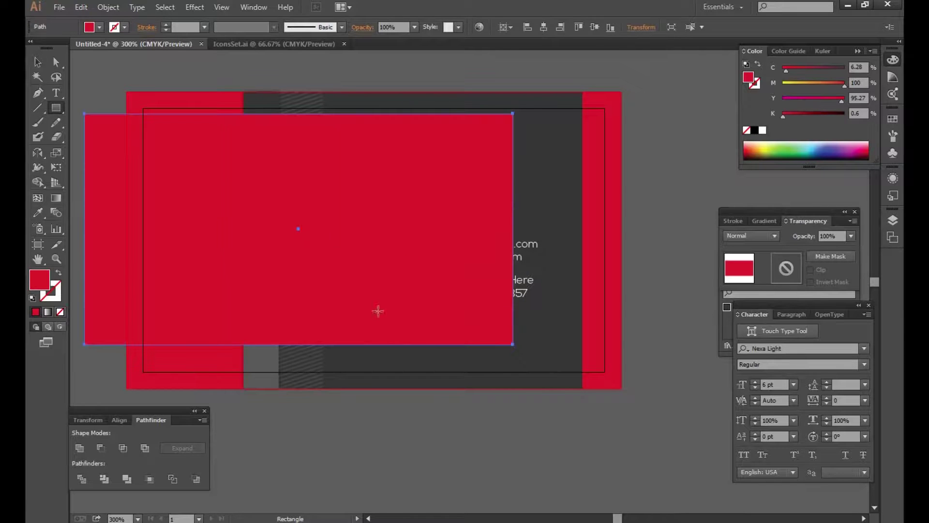
click(58, 310)
click(35, 60)
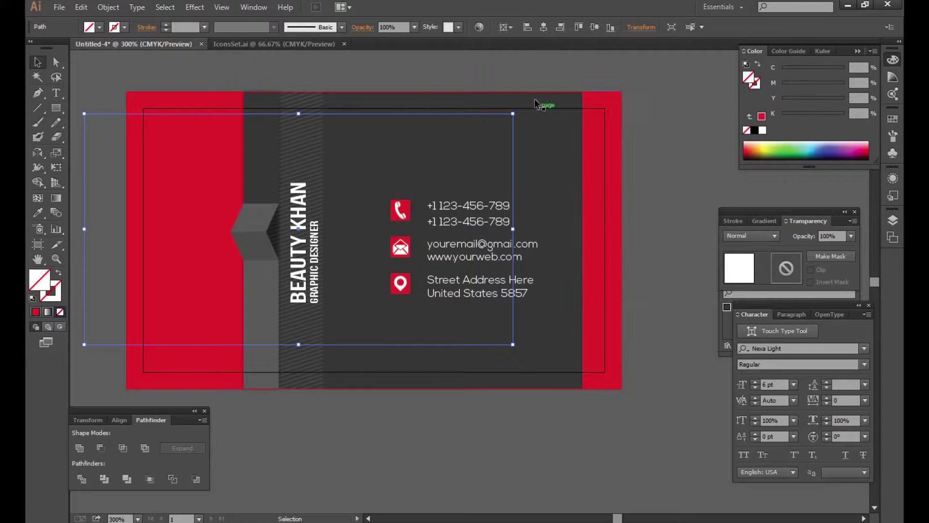
Center the rectangle on the artboard and turn it into a margin guide.
click(511, 27)
click(535, 65)
click(595, 27)
click(544, 27)
right_click(576, 138)
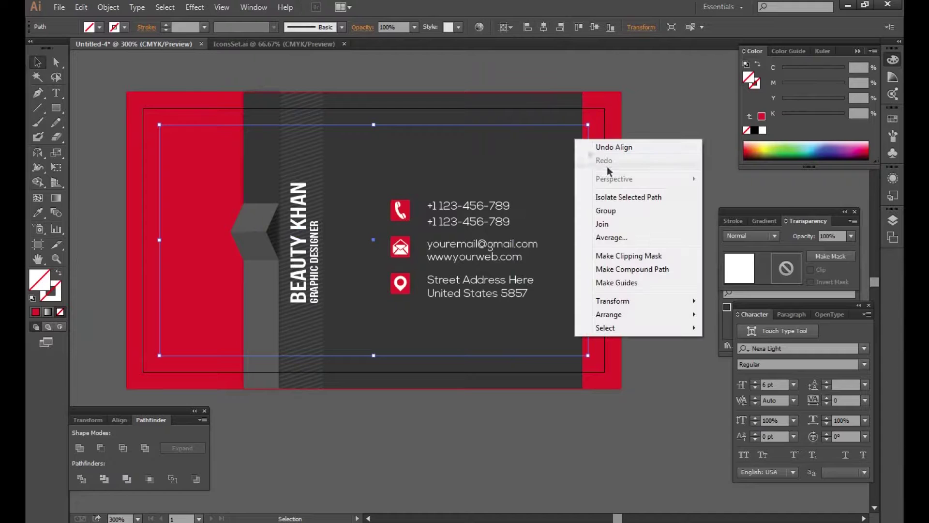
click(623, 283)
Snap the red strip's inner edge to the margin guide, then hide guides.
click(597, 235)
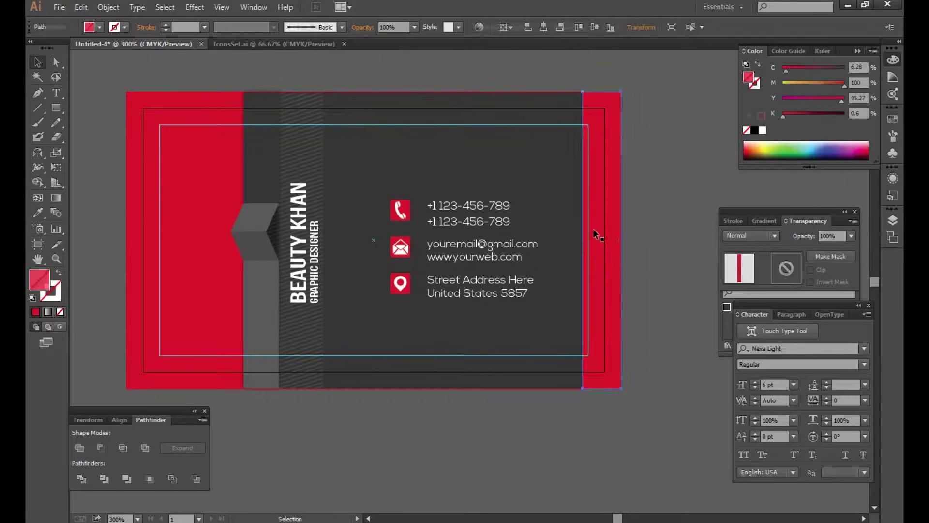
drag(584, 239, 584, 245)
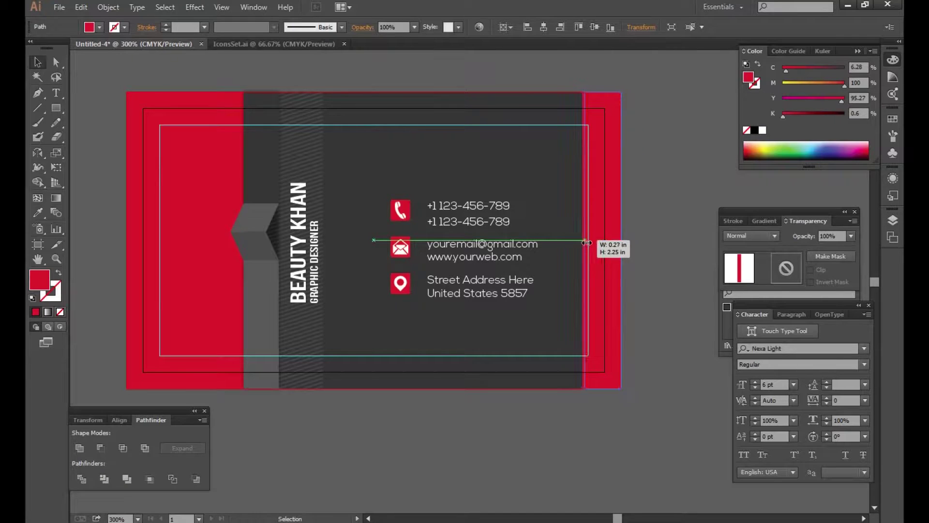
drag(584, 245, 588, 245)
click(683, 245)
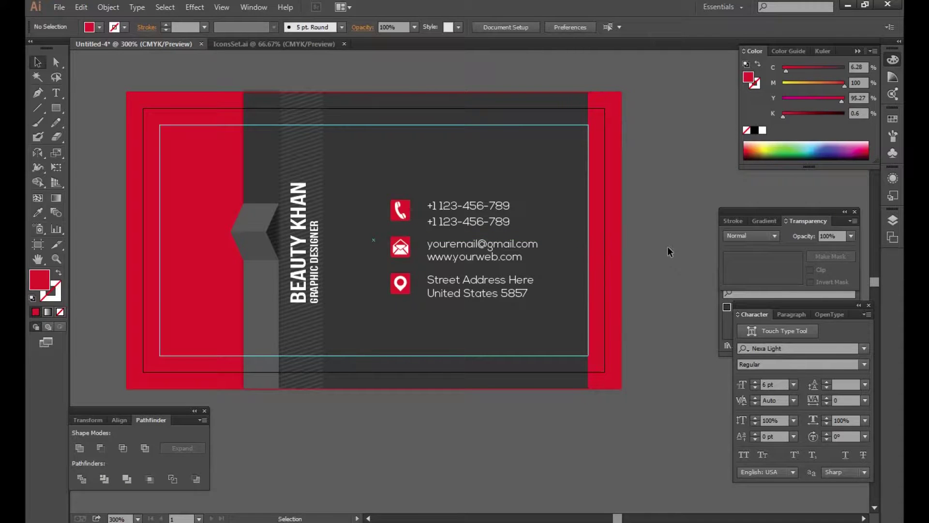
key(ctrl+semicolon)
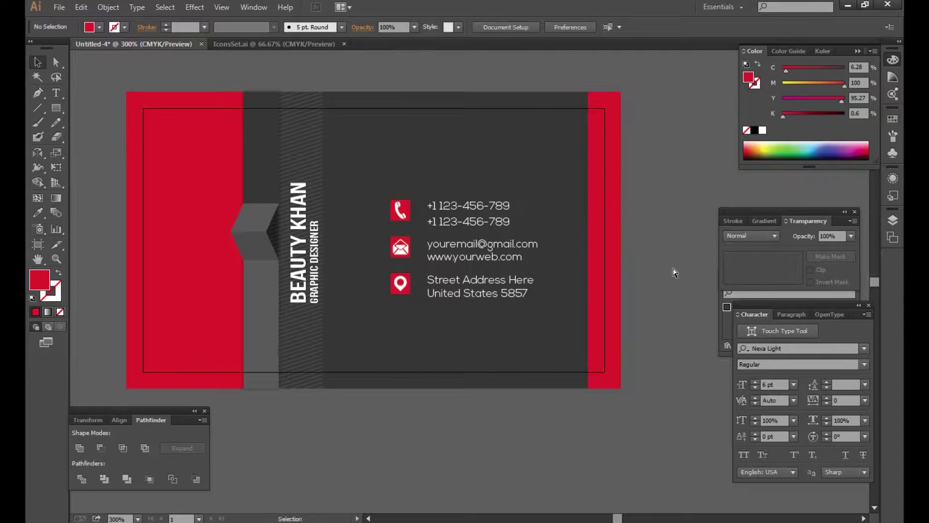
Open the logo.ai file.
drag(420, 272, 472, 275)
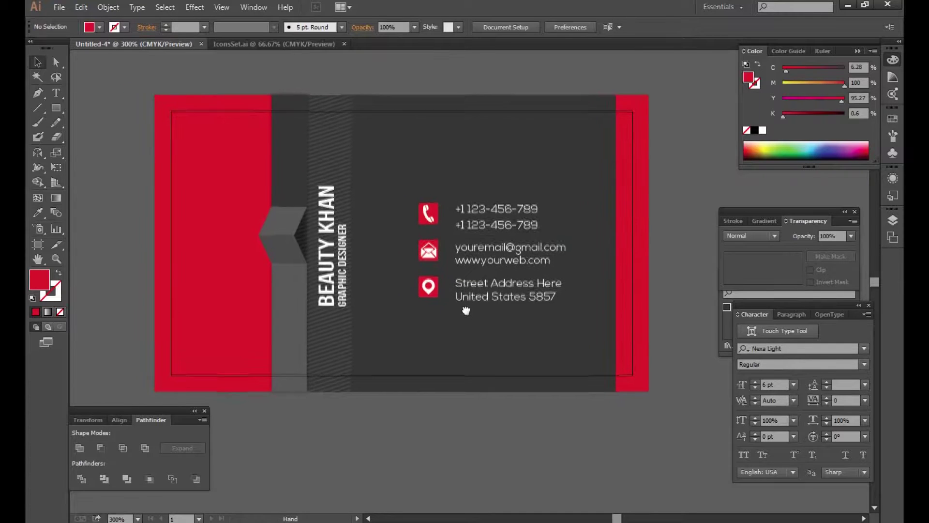
mouse_move(416, 297)
mouse_down()
mouse_move(428, 289)
mouse_move(344, 286)
mouse_up()
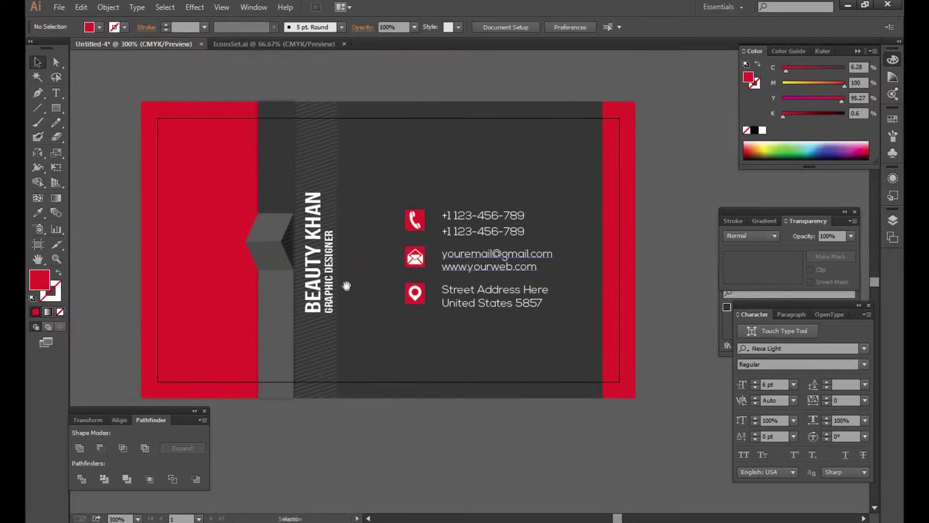
click(58, 8)
click(68, 43)
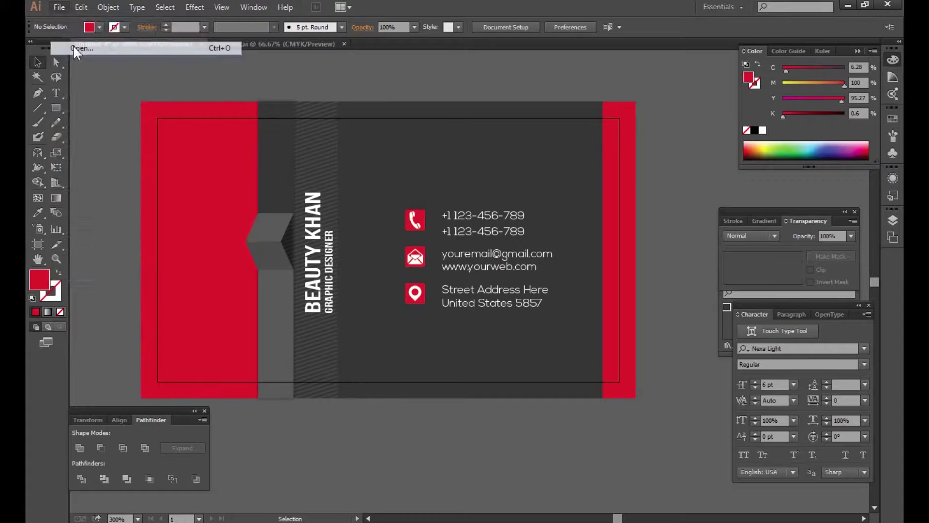
click(323, 114)
key(End)
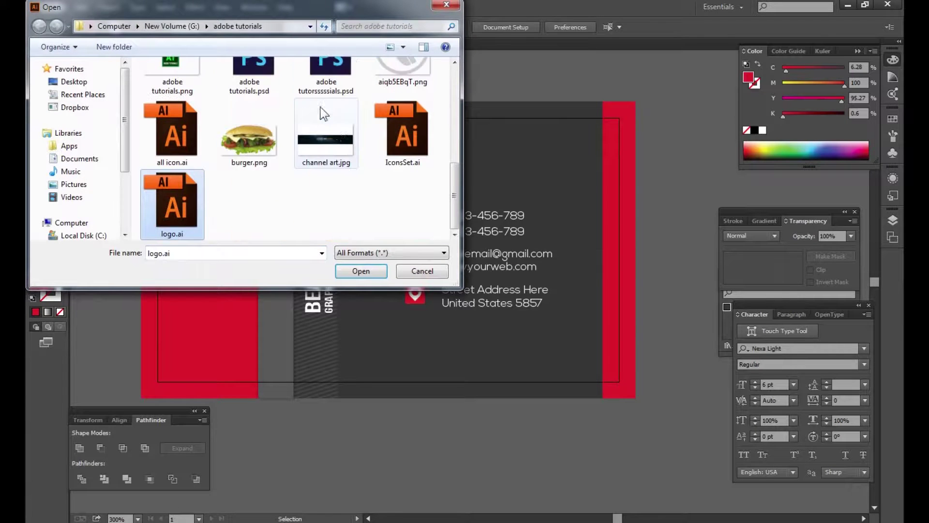
click(361, 270)
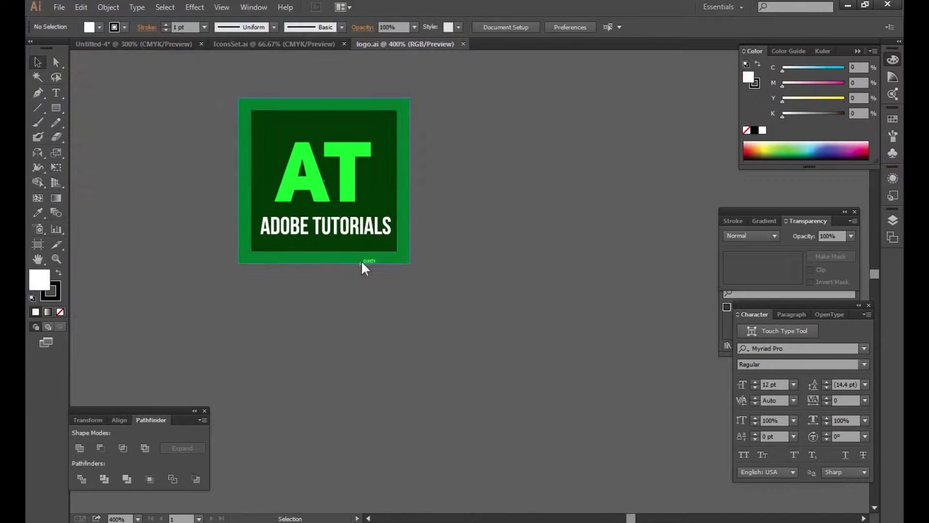
Copy the AT logo from logo.ai and paste it into the business card document.
click(239, 167)
click(81, 7)
click(119, 70)
click(298, 45)
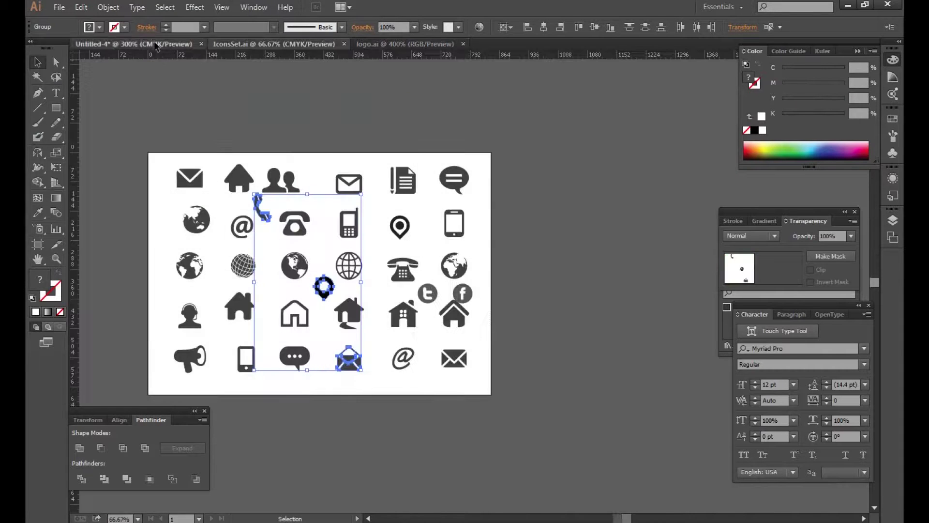
click(160, 44)
click(81, 7)
click(96, 80)
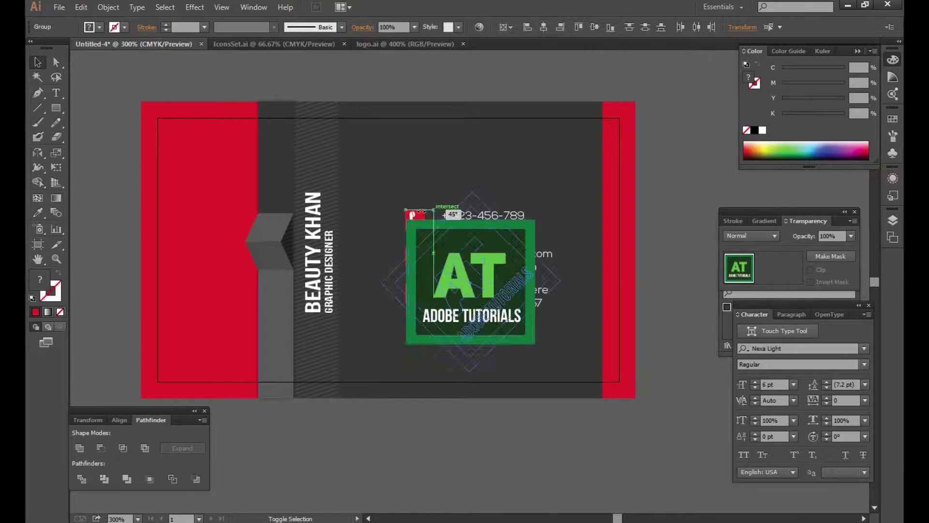
Scale the pasted logo down and position it upright on the left red band.
drag(471, 218, 368, 310)
drag(471, 282, 214, 277)
drag(270, 217, 224, 246)
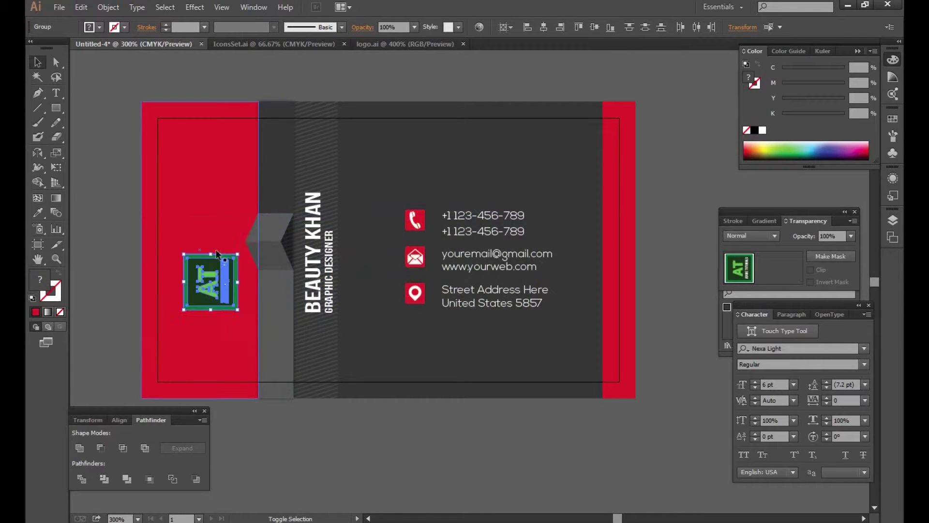
mouse_move(225, 246)
mouse_down()
mouse_move(246, 294)
mouse_move(217, 292)
mouse_move(216, 260)
mouse_up()
key(Up)
key(Up)
key(Up)
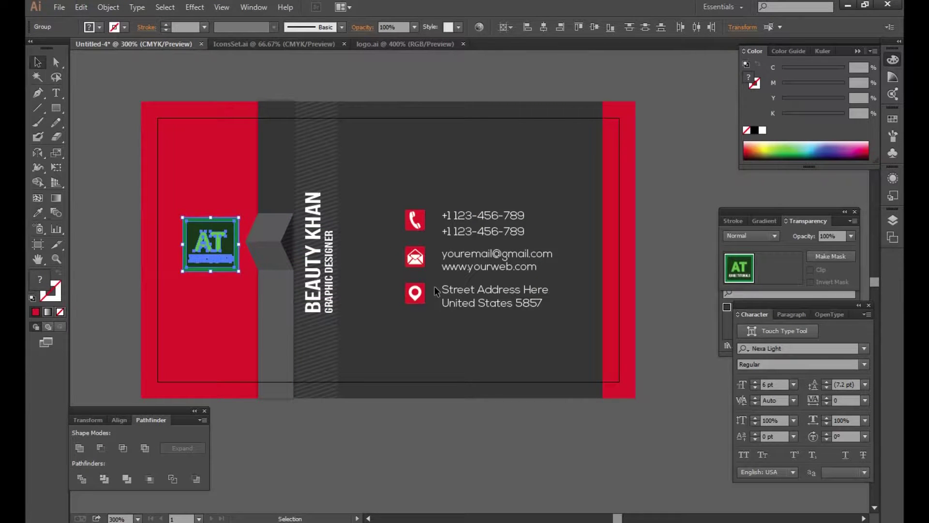
key(Left)
key(Left)
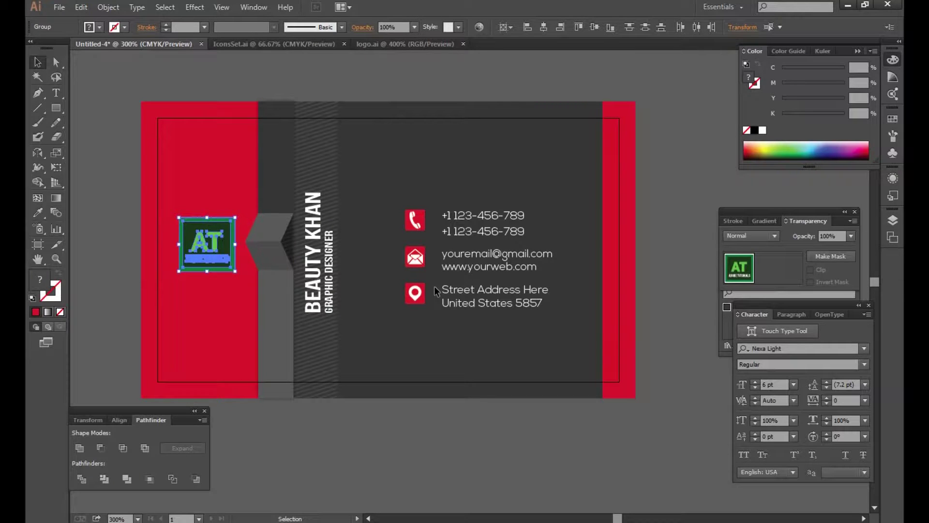
click(107, 124)
click(57, 64)
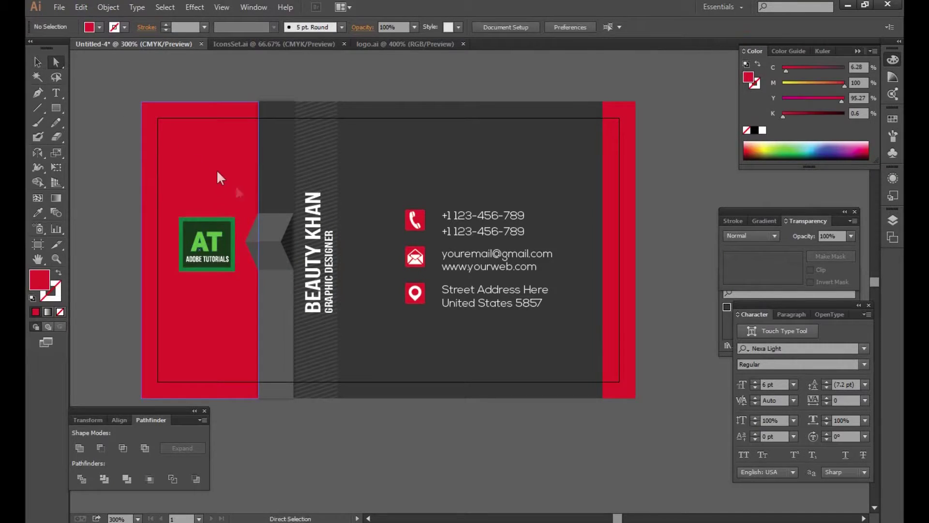
Fill the logo's green square white, then select the whole logo group.
click(237, 225)
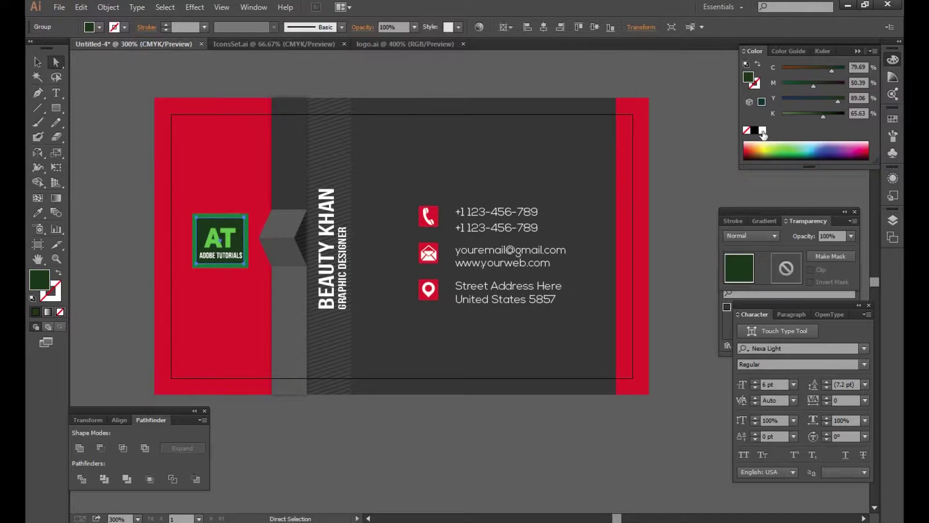
click(763, 132)
click(374, 443)
click(37, 63)
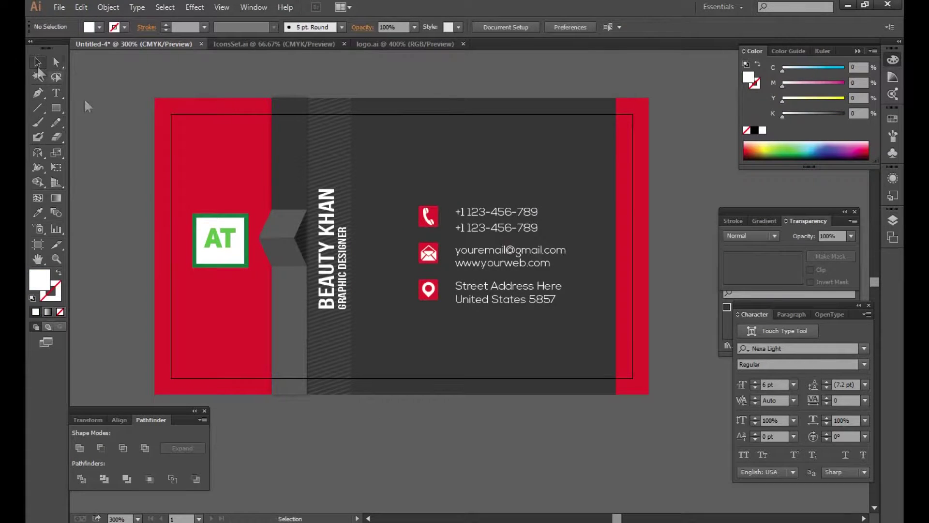
click(230, 237)
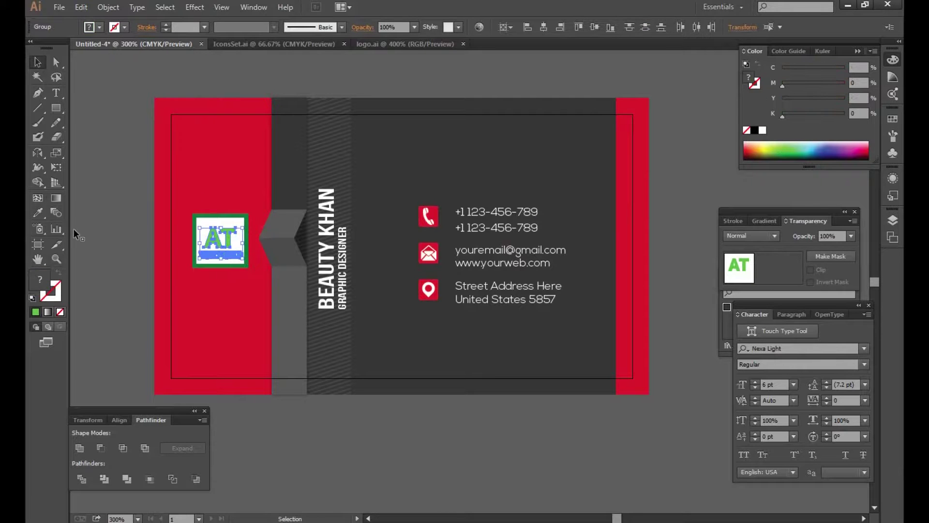
Eyedropper the card's dark grey onto the whole logo group.
click(38, 213)
click(288, 159)
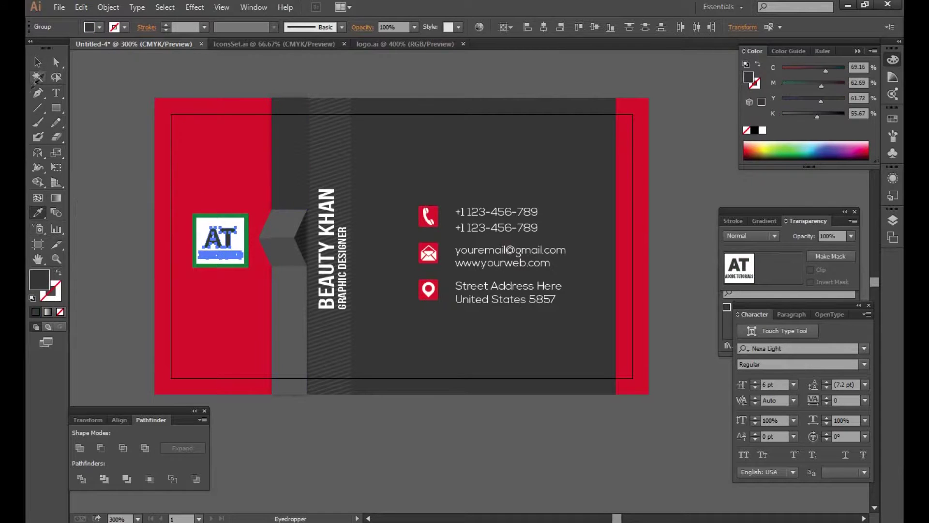
click(38, 63)
click(174, 106)
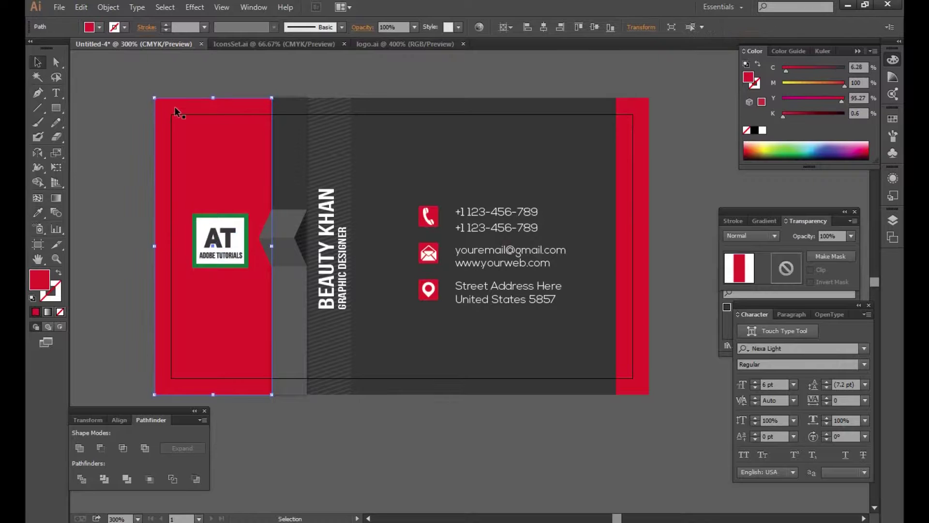
click(119, 141)
drag(202, 221, 193, 217)
Sample the dark strip's gray onto the logo's frame square.
click(57, 62)
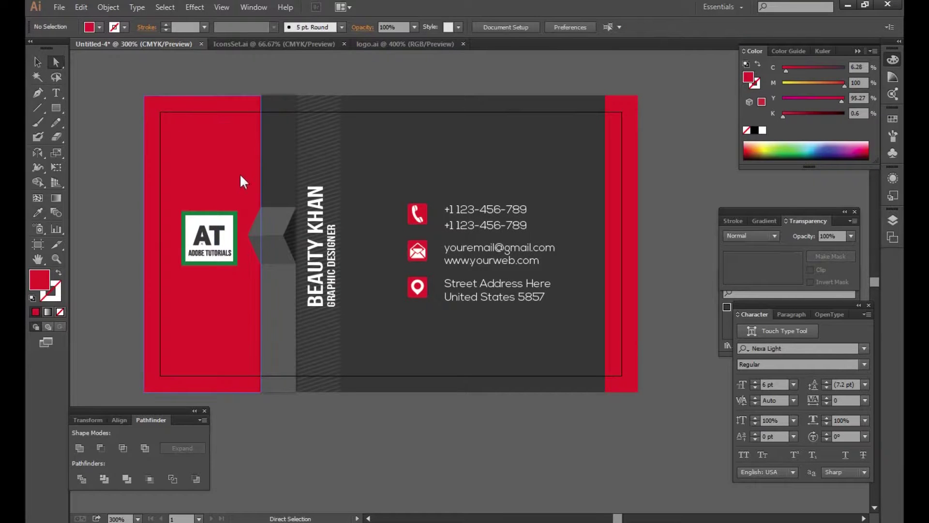
click(236, 213)
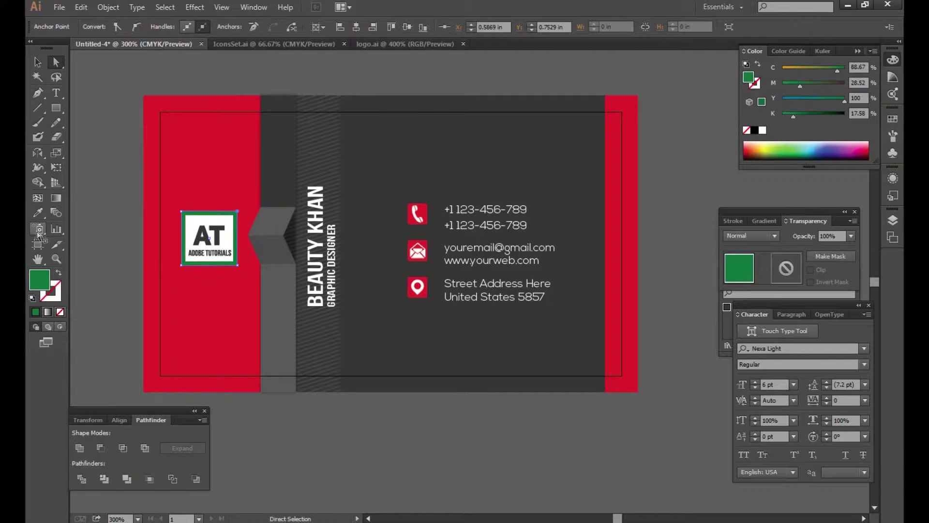
click(38, 213)
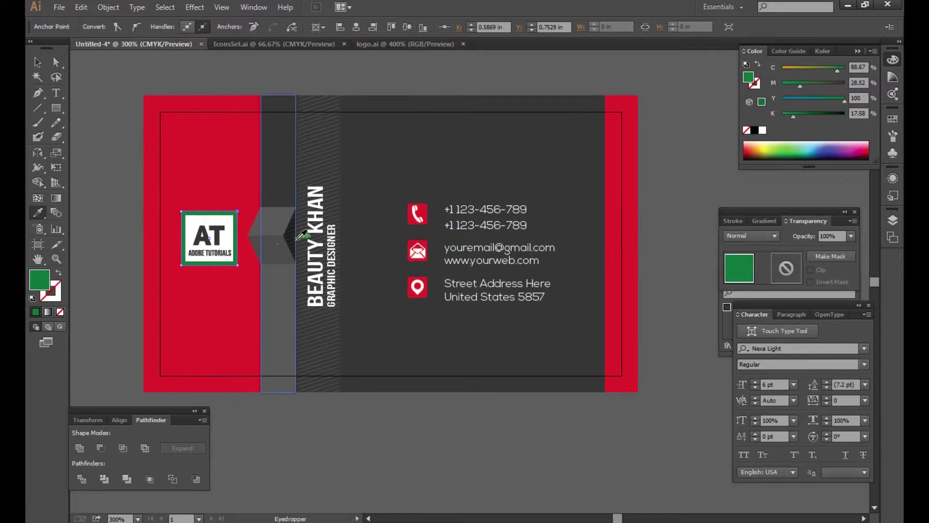
click(285, 175)
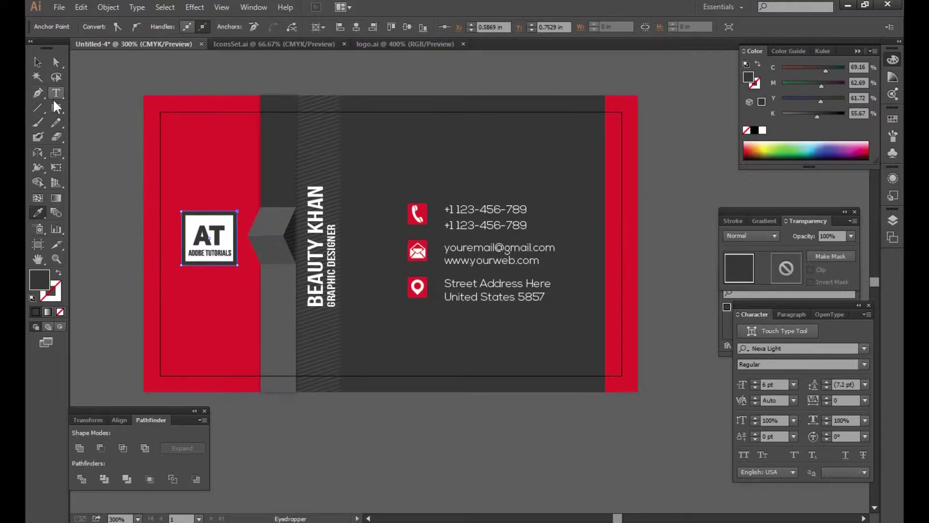
click(37, 62)
click(142, 73)
Sample the red band's colour onto the AT letters.
click(220, 229)
click(38, 212)
click(230, 164)
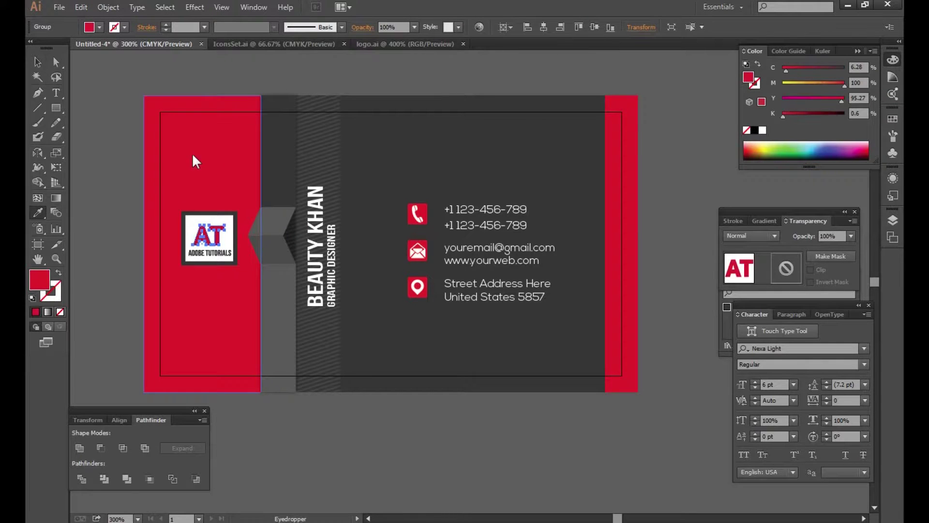
click(37, 62)
click(120, 82)
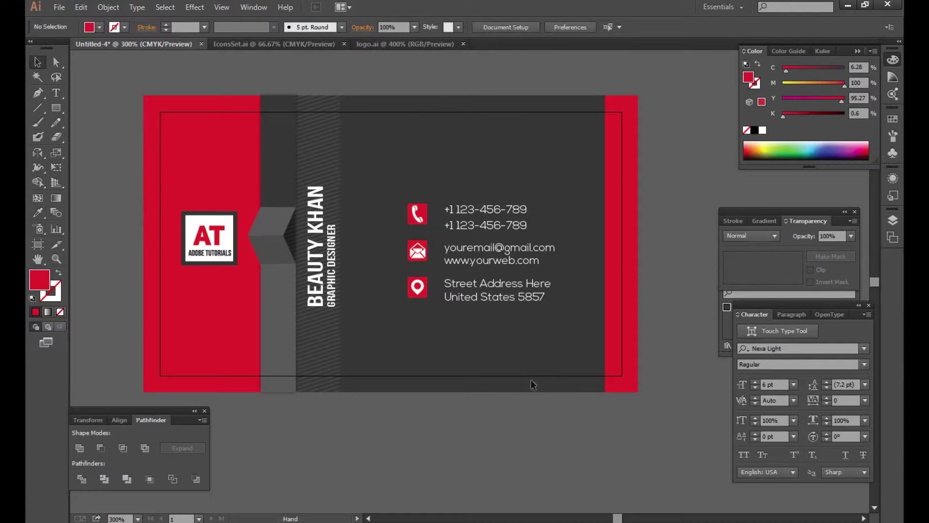
Preview the card front with all panels hidden, then restore the panels.
key(Tab)
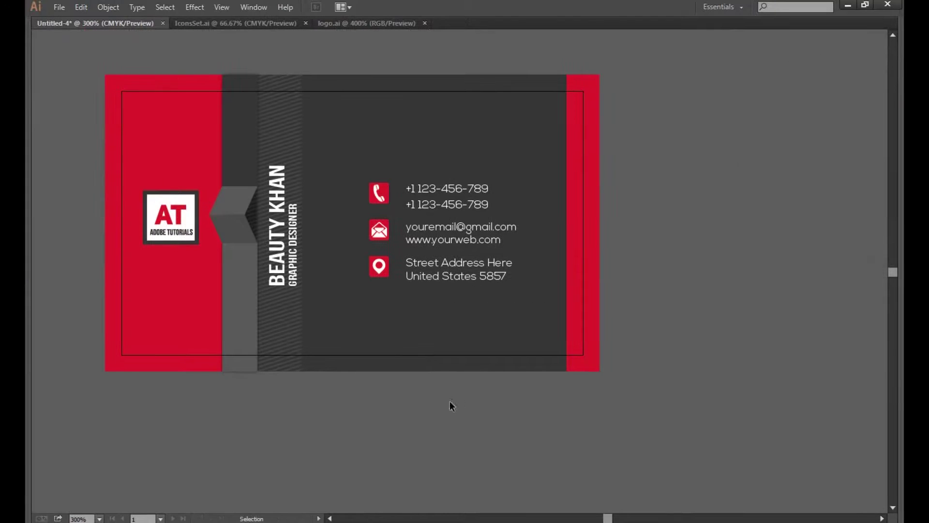
drag(449, 401, 497, 412)
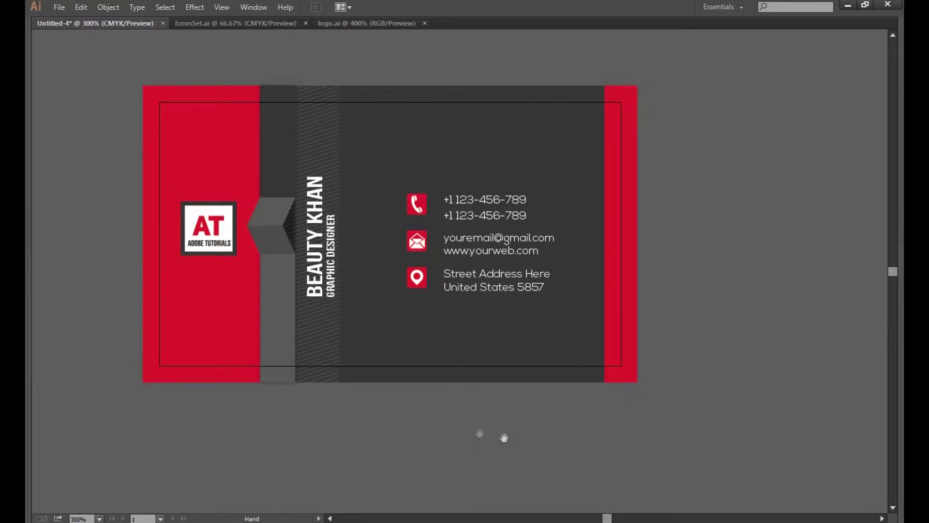
key(Tab)
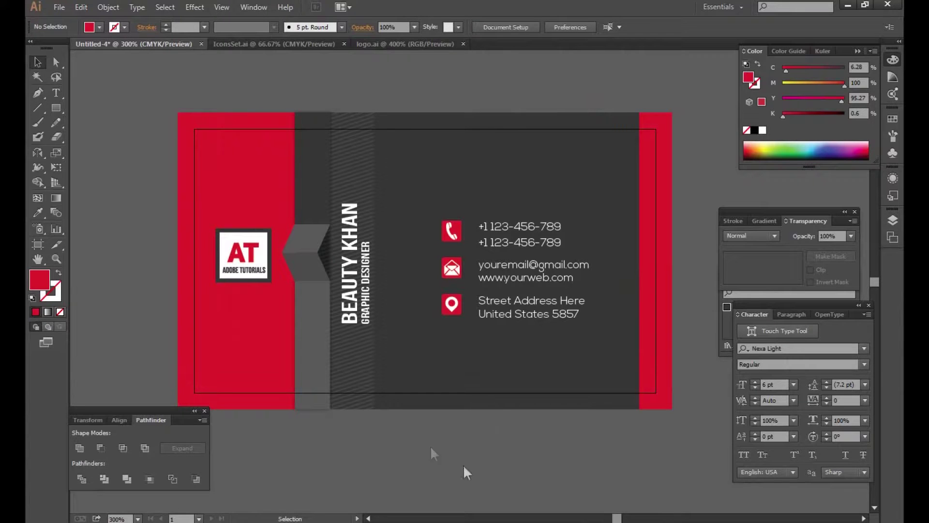
scroll(437, 427, right, 2)
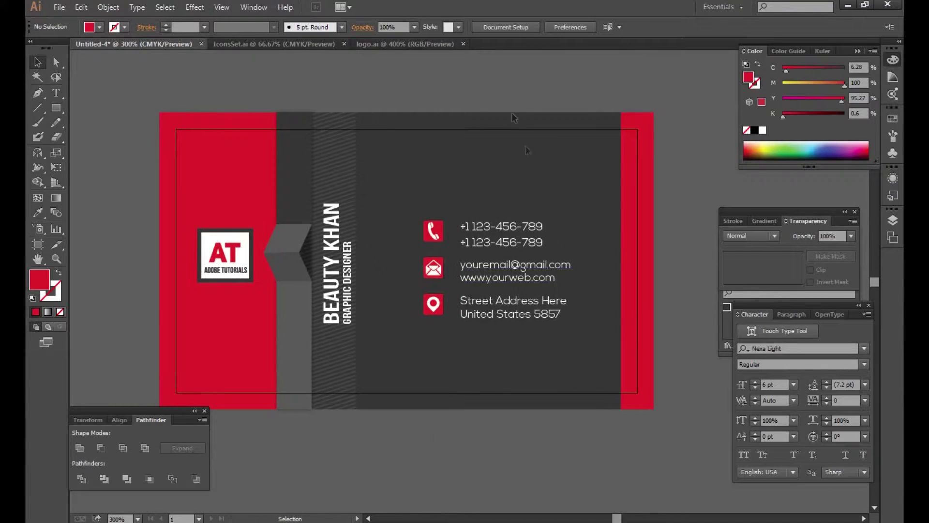
Show the guides, zoom out to 200%, and unlock all artwork.
right_click(496, 77)
click(532, 175)
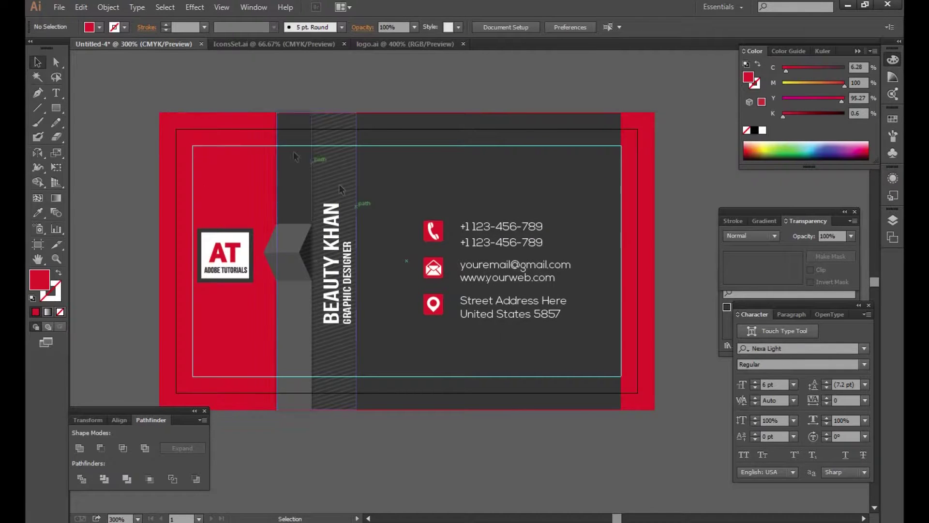
key(z)
alt+click(455, 229)
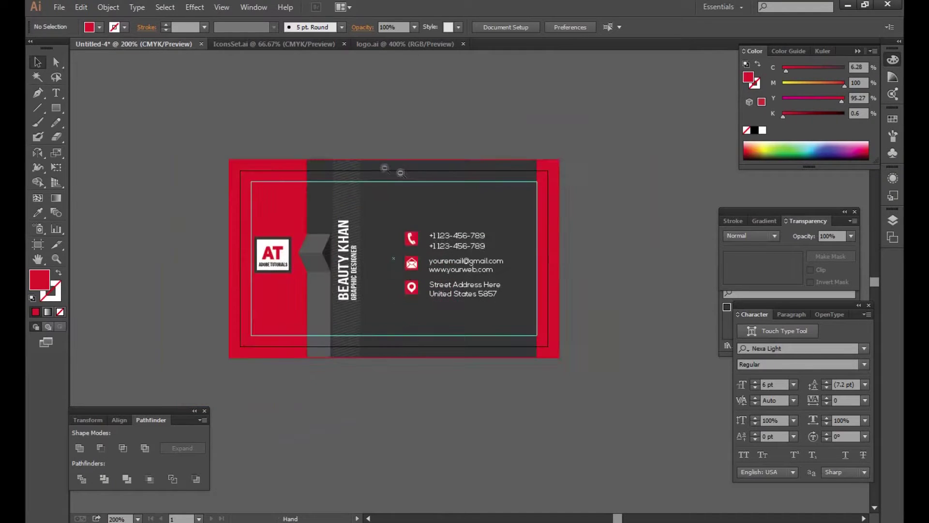
click(108, 7)
click(130, 92)
Alt-drag the artboard right to duplicate the card onto a second artboard.
click(151, 120)
drag(271, 177, 179, 179)
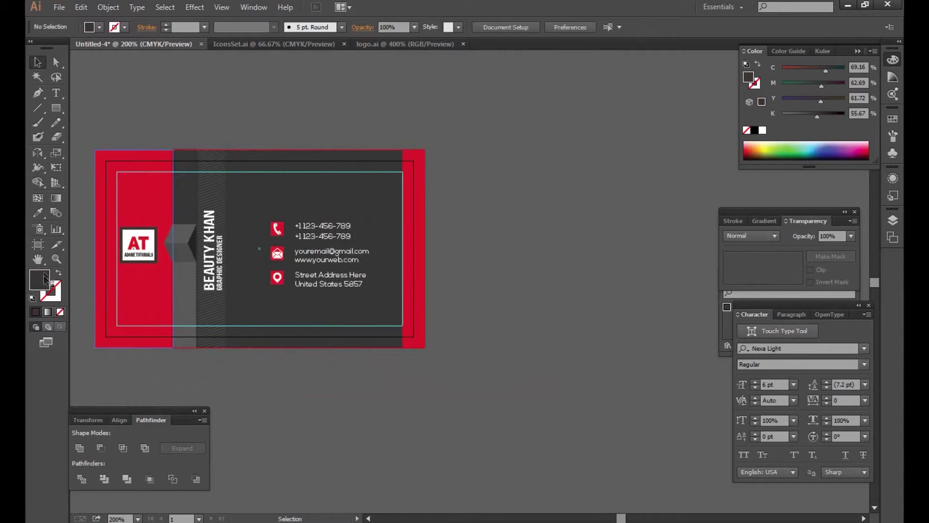
click(39, 244)
mouse_move(230, 189)
mouse_down()
mouse_move(581, 190)
mouse_move(501, 190)
mouse_up()
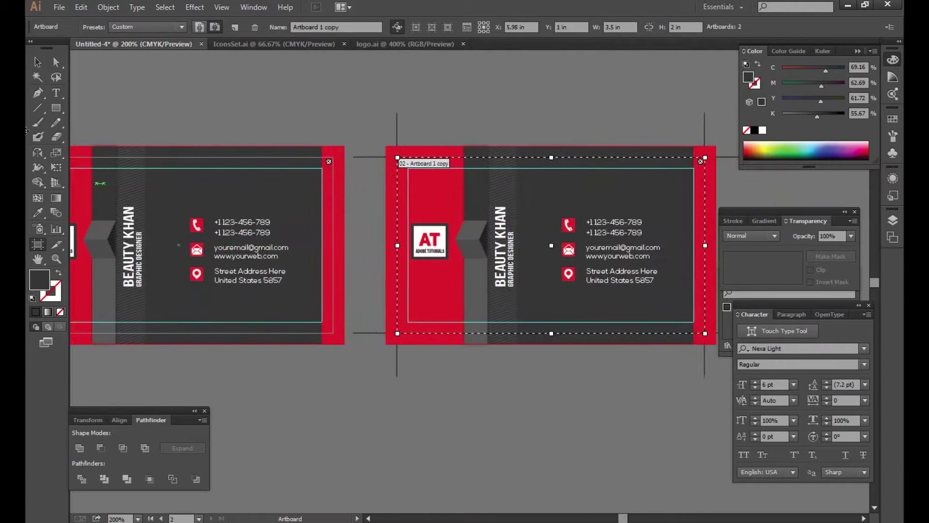
click(37, 62)
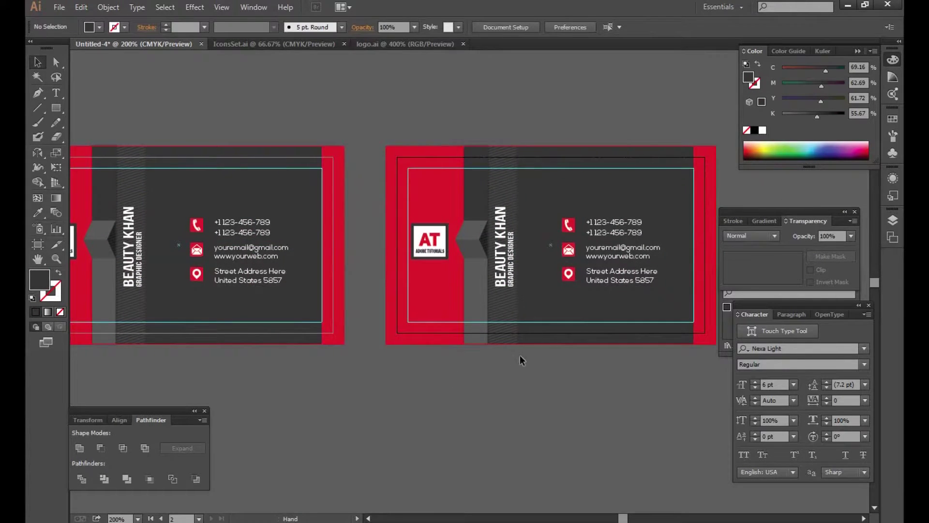
Zoom in on the copied card and select its whole AT logo.
drag(515, 360, 454, 360)
click(374, 226)
scroll(374, 225, up, 1)
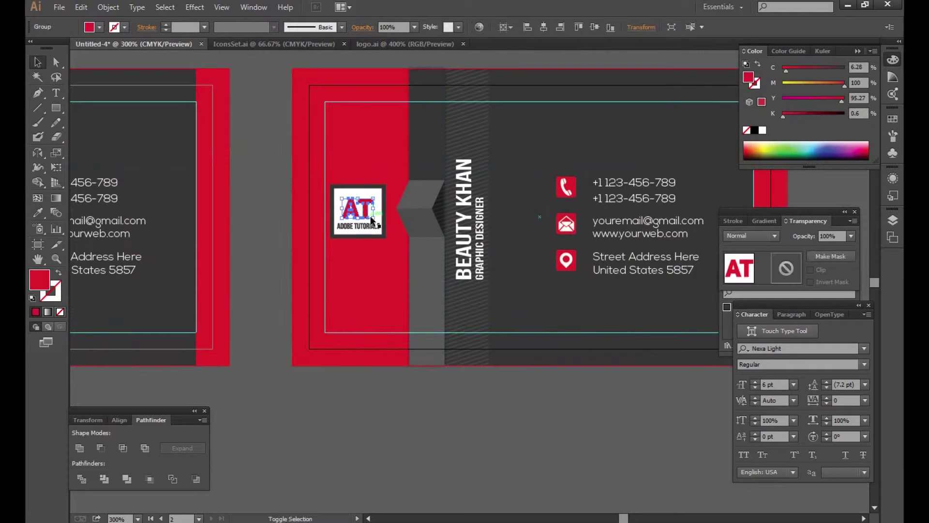
scroll(417, 248, up, 1)
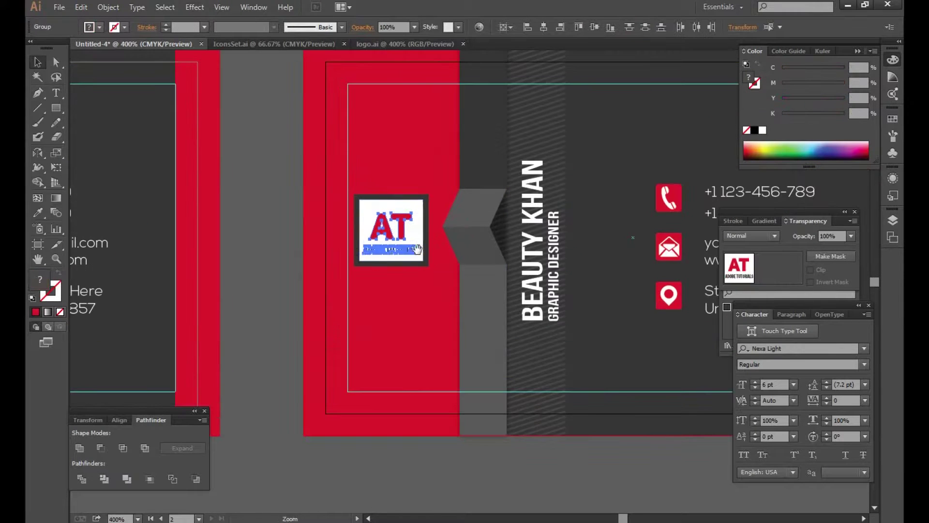
click(405, 197)
Group the AT logo pieces into a single object.
right_click(405, 196)
click(449, 255)
scroll(460, 334, right, 5)
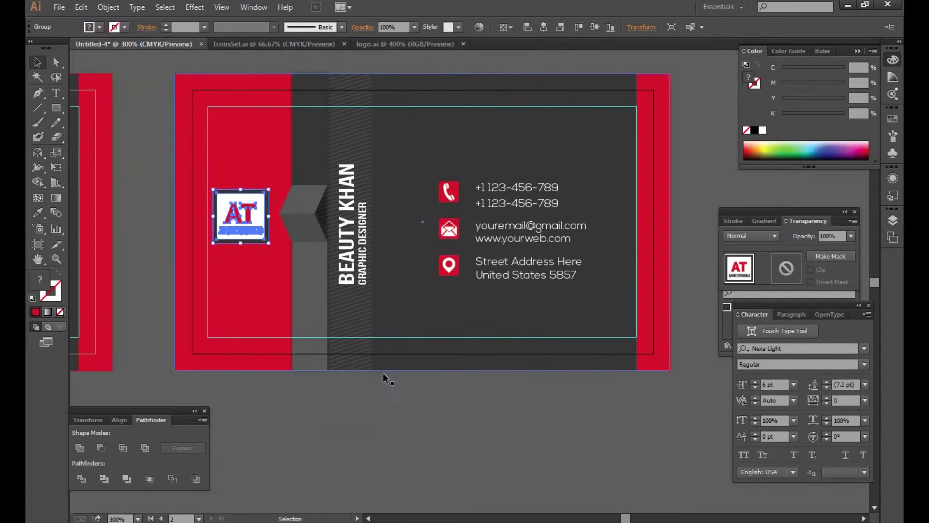
click(387, 379)
drag(387, 380, 403, 400)
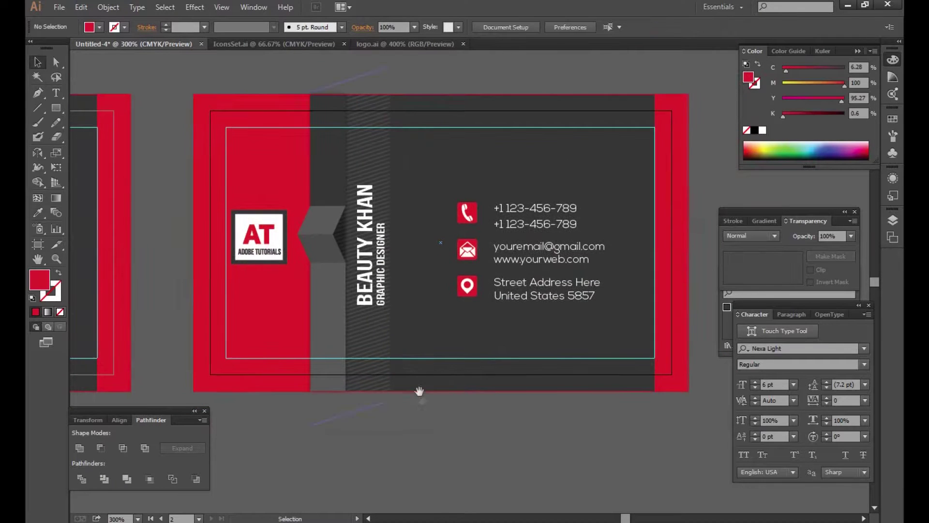
Rotate the BEAUTY KHAN and GRAPHIC DESIGNER text to read horizontally.
click(367, 292)
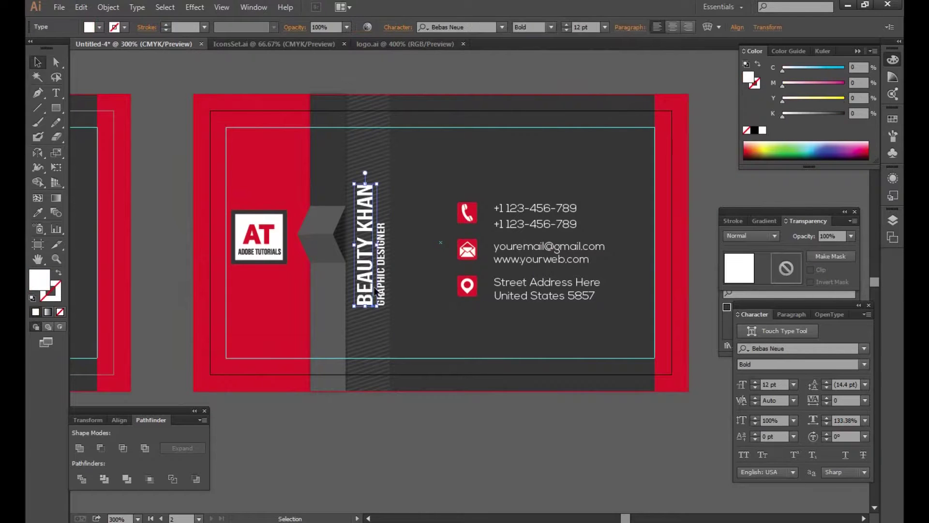
shift+click(380, 290)
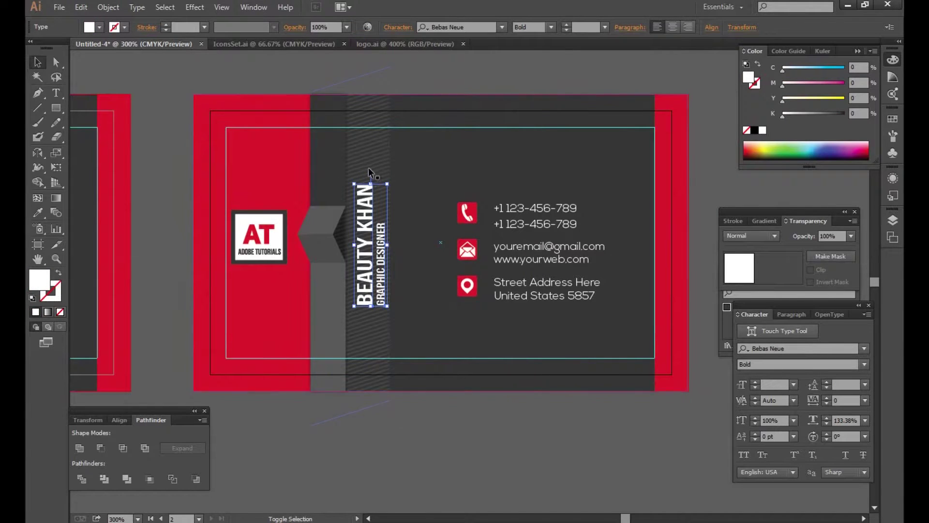
drag(393, 187, 395, 242)
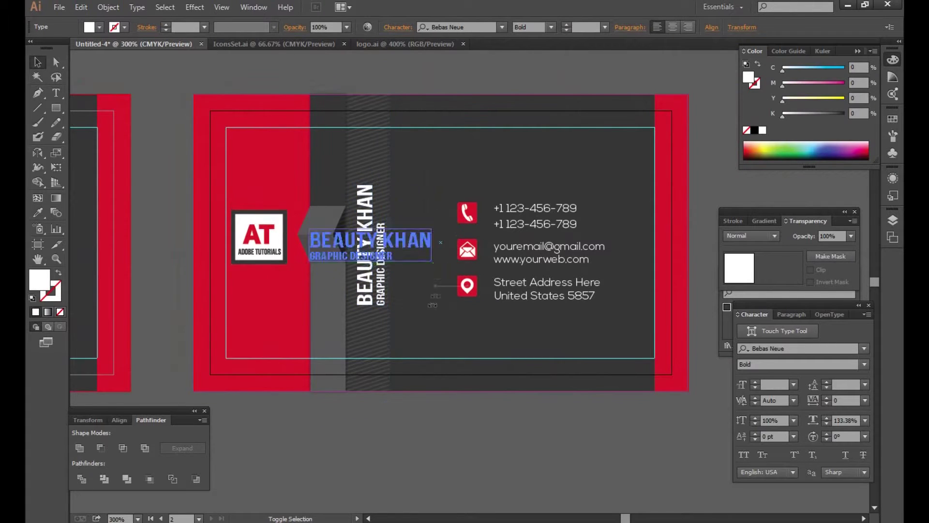
Delete the email, website, street address and other contact text from the back card.
click(530, 253)
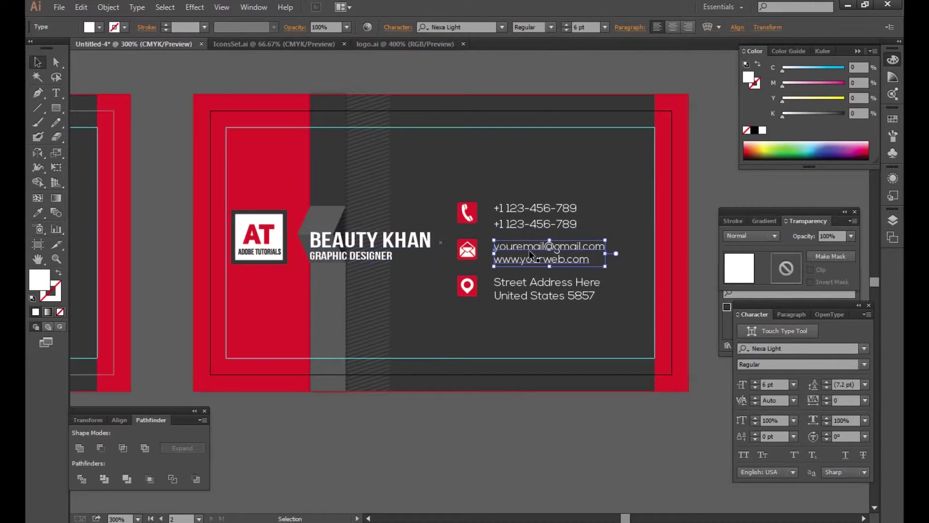
key(Delete)
click(534, 208)
key(Delete)
click(523, 283)
key(Delete)
Delete the envelope, location and phone icons, their red squares, and the phone number.
click(468, 250)
click(468, 249)
key(Delete)
drag(467, 213, 468, 285)
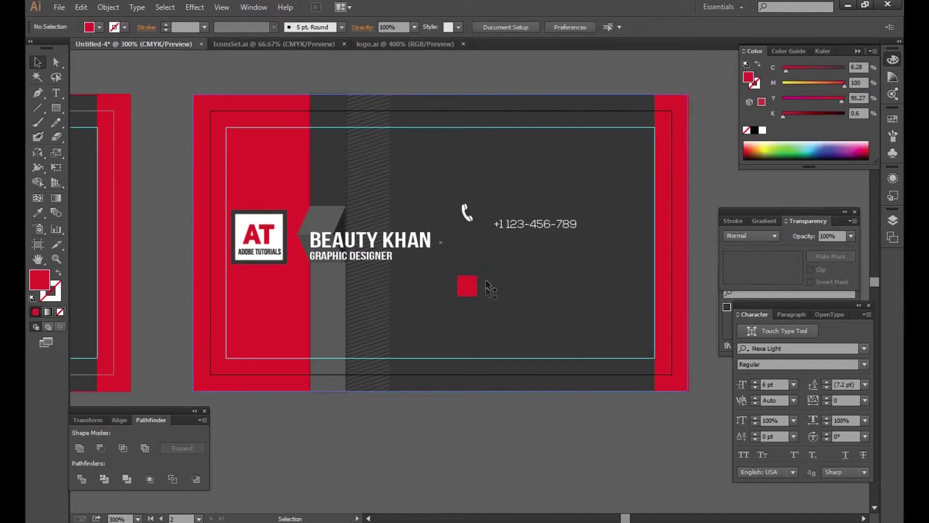
key(Delete)
click(467, 213)
key(Delete)
click(521, 227)
key(Delete)
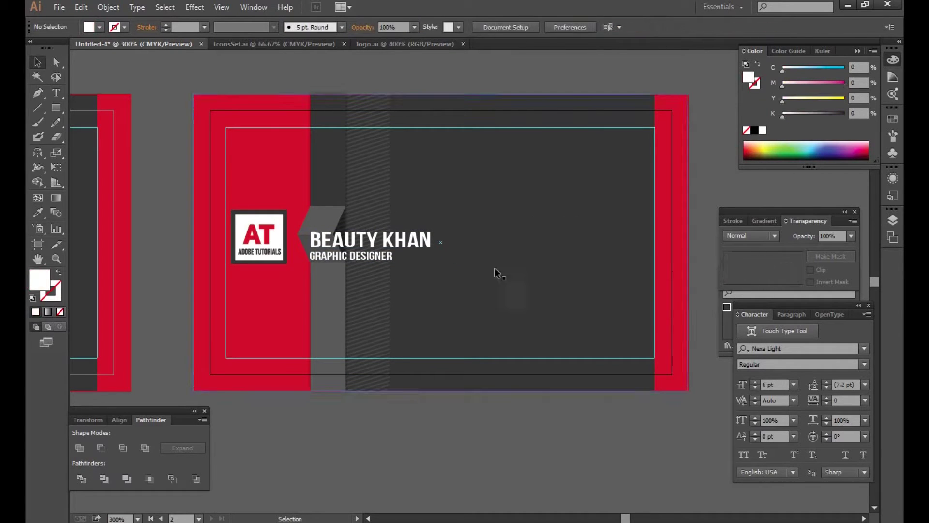
Move the name text and AT logo to the card centre, bringing the logo to front.
mouse_move(387, 247)
mouse_down()
mouse_move(497, 263)
mouse_move(503, 245)
mouse_up()
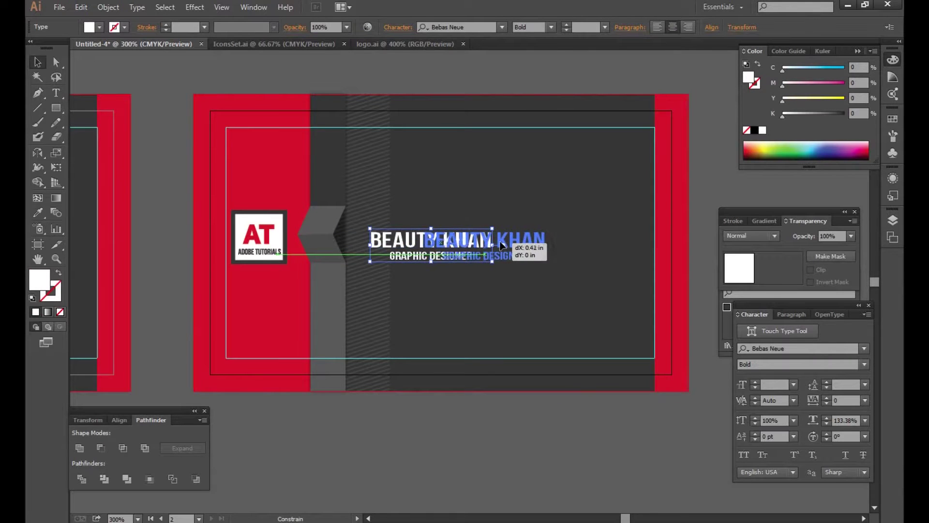
mouse_move(503, 246)
mouse_down()
mouse_move(506, 267)
mouse_move(522, 267)
mouse_up()
drag(261, 238, 509, 216)
right_click(519, 223)
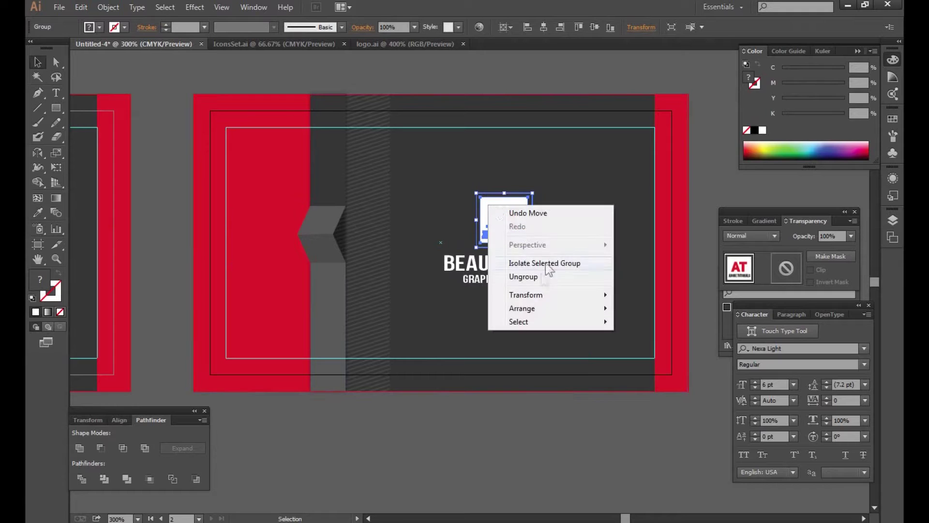
click(639, 309)
click(571, 431)
click(520, 225)
Darken the AT logo's grey frame path by sampling a darker colour.
click(55, 62)
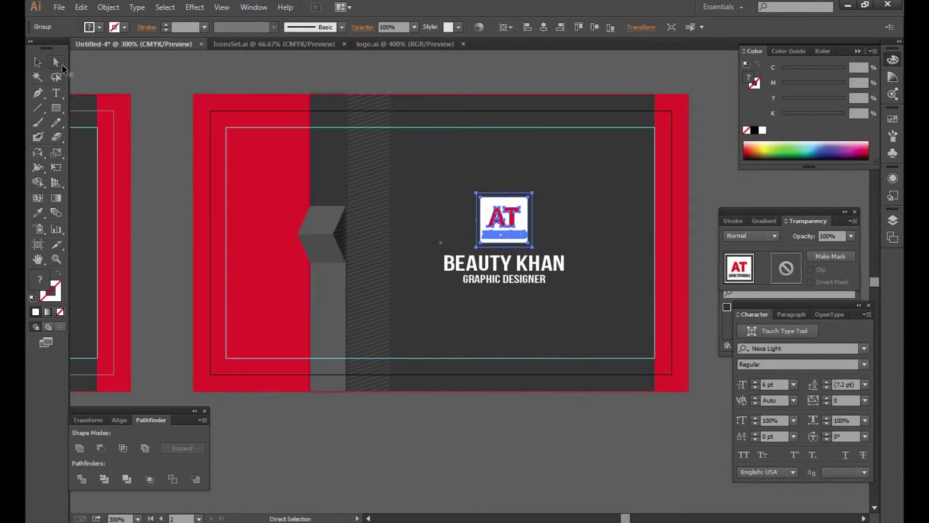
click(456, 421)
click(535, 237)
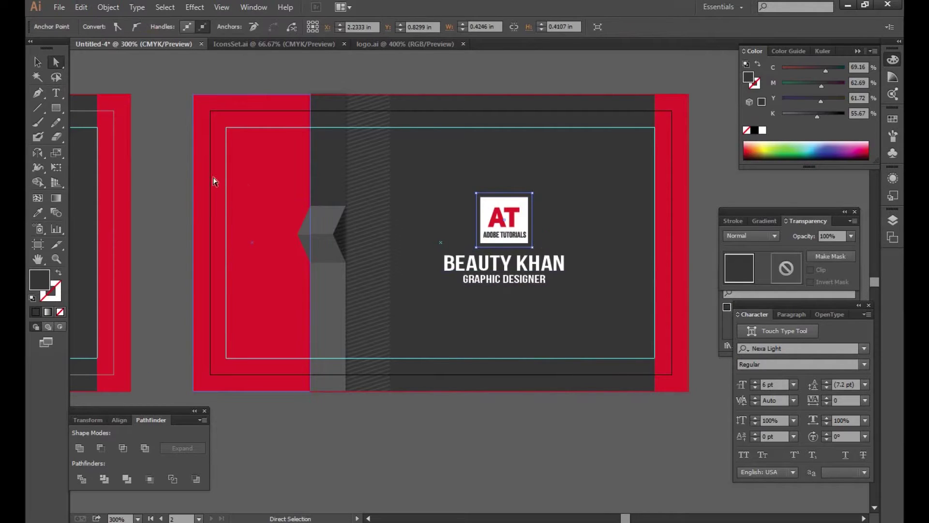
click(38, 212)
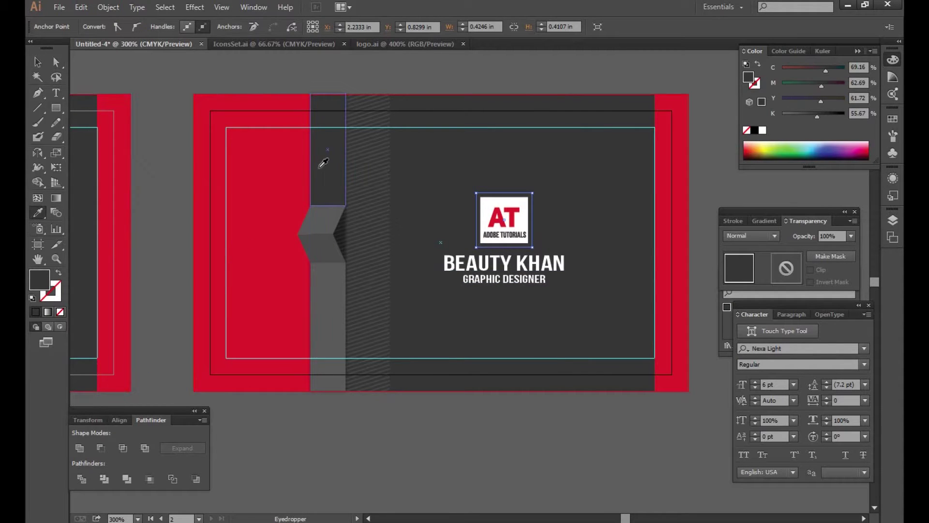
drag(817, 117, 824, 117)
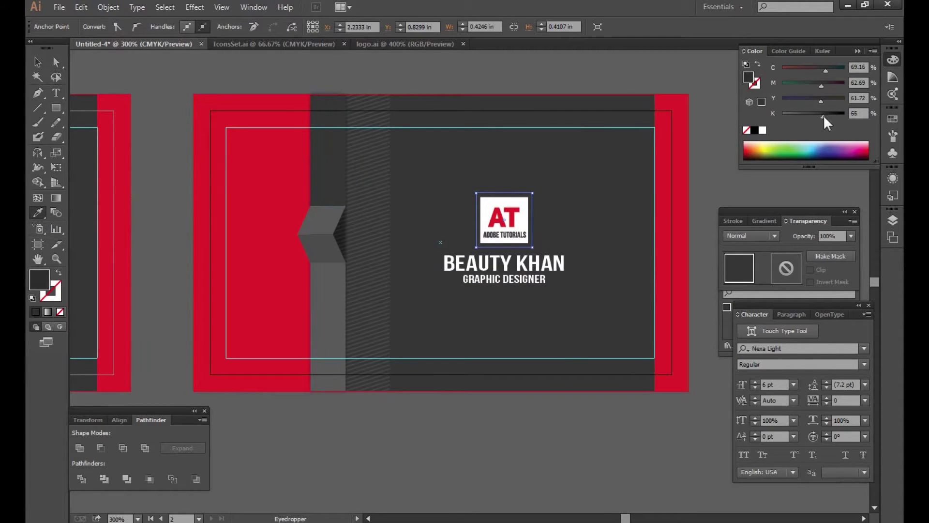
click(38, 62)
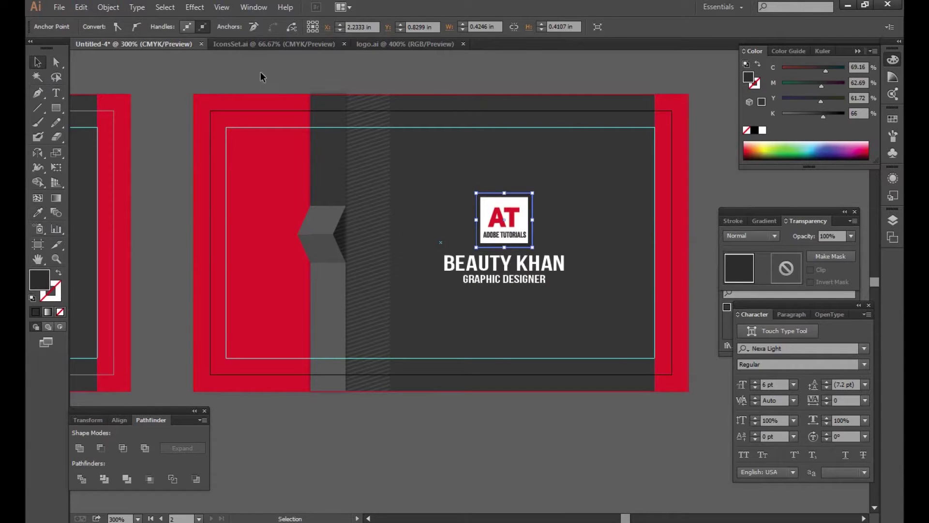
click(263, 77)
scroll(629, 409, up, 1)
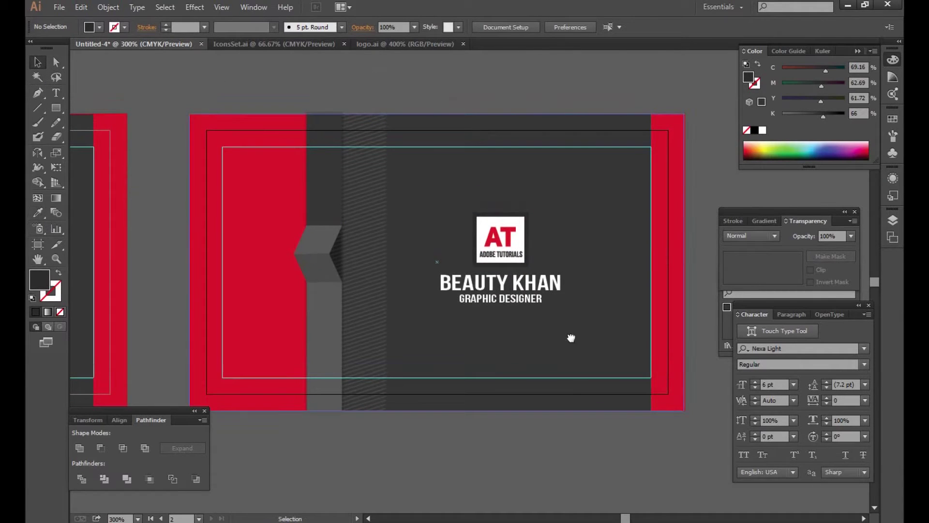
Recolour the back card's left red band with the sampled dark grey.
click(545, 289)
drag(560, 399, 473, 345)
click(281, 271)
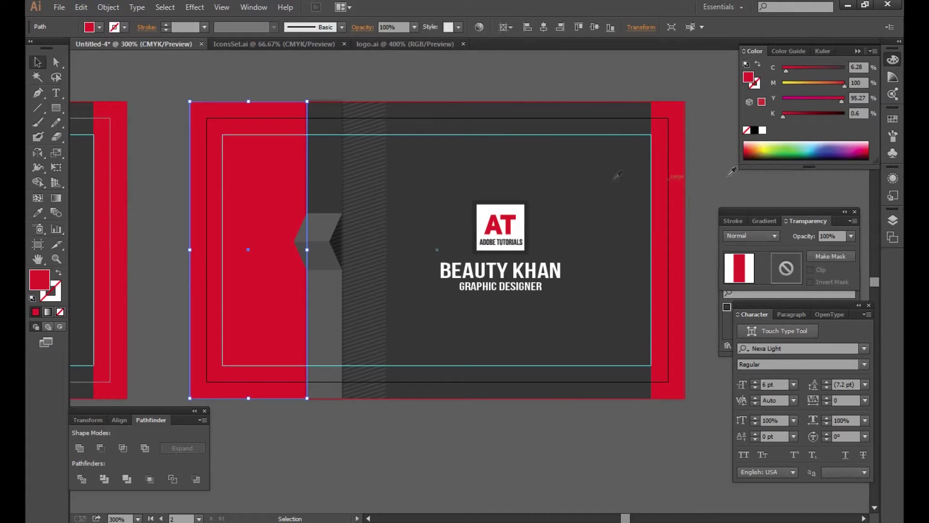
click(38, 212)
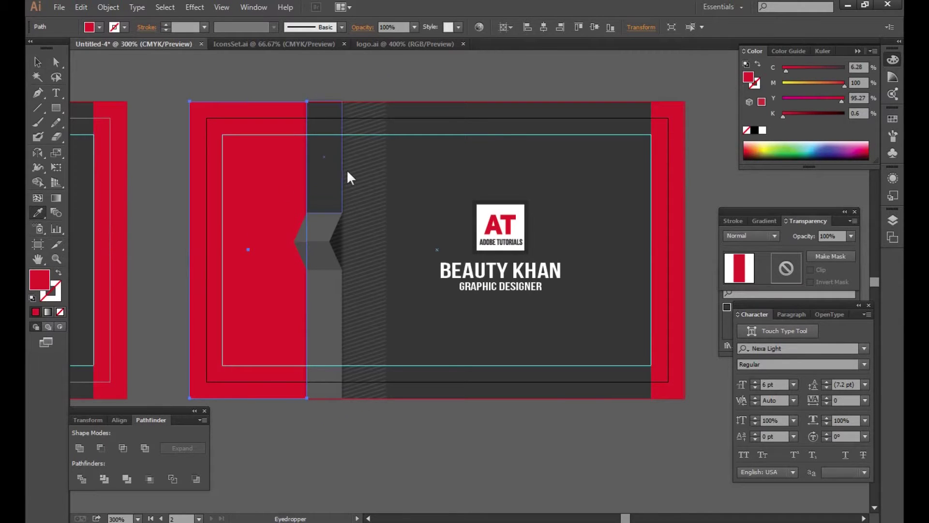
click(333, 159)
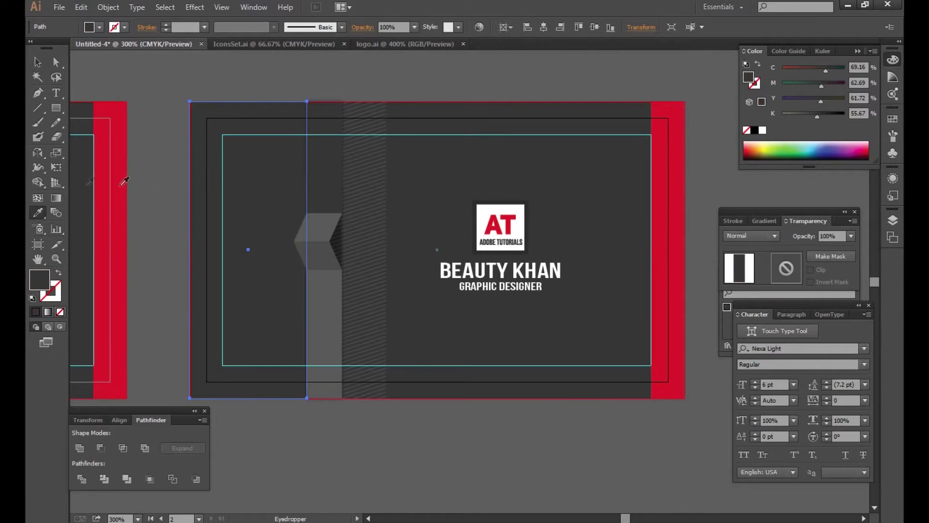
click(38, 62)
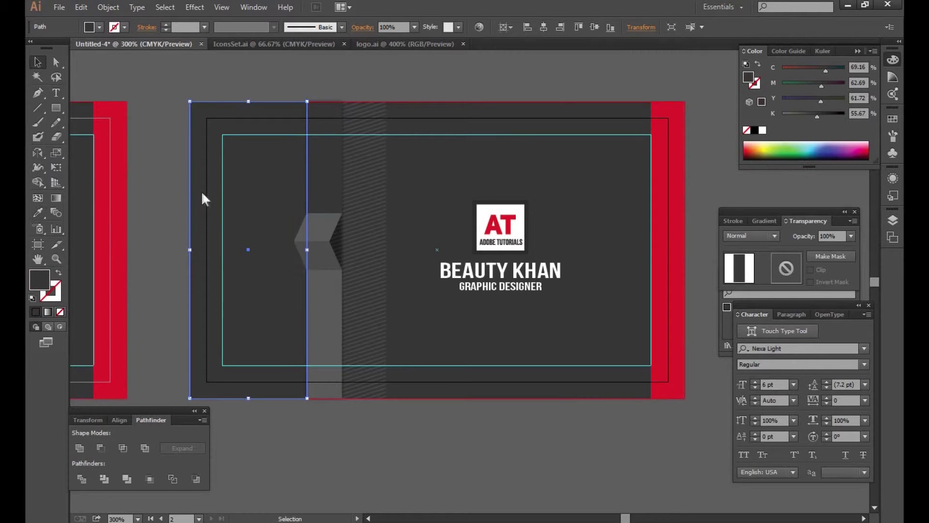
Move the chevron, grey column and striped strip together toward the left edge.
shift+click(329, 242)
shift+click(369, 236)
mouse_move(369, 236)
mouse_down()
mouse_move(290, 223)
mouse_move(305, 224)
mouse_up()
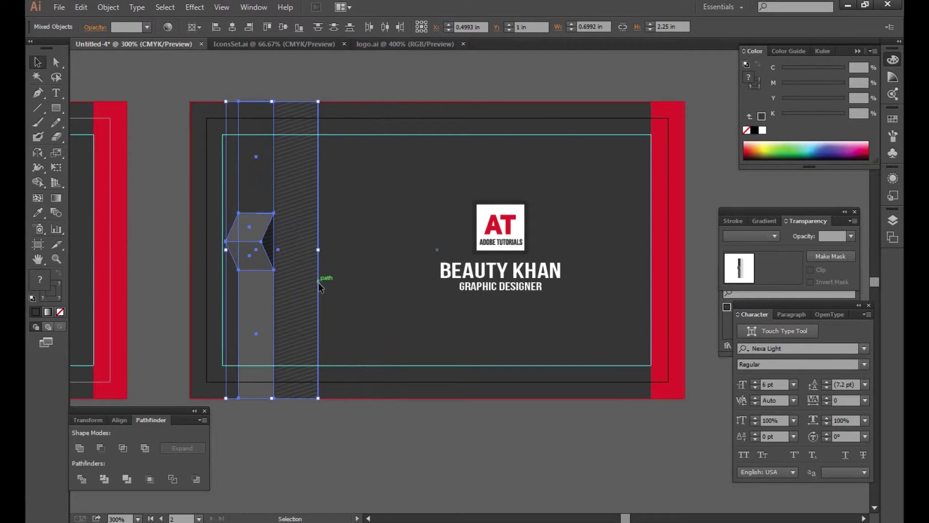
click(358, 425)
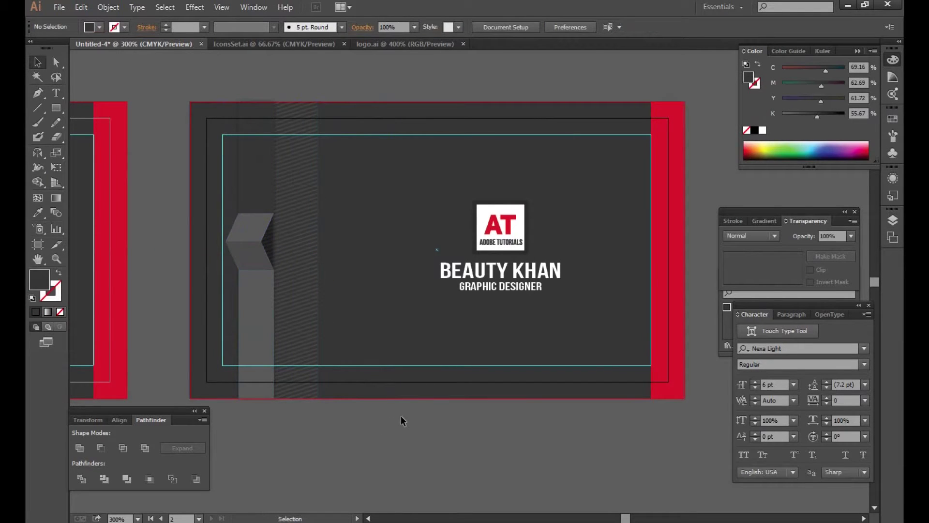
drag(400, 415, 359, 416)
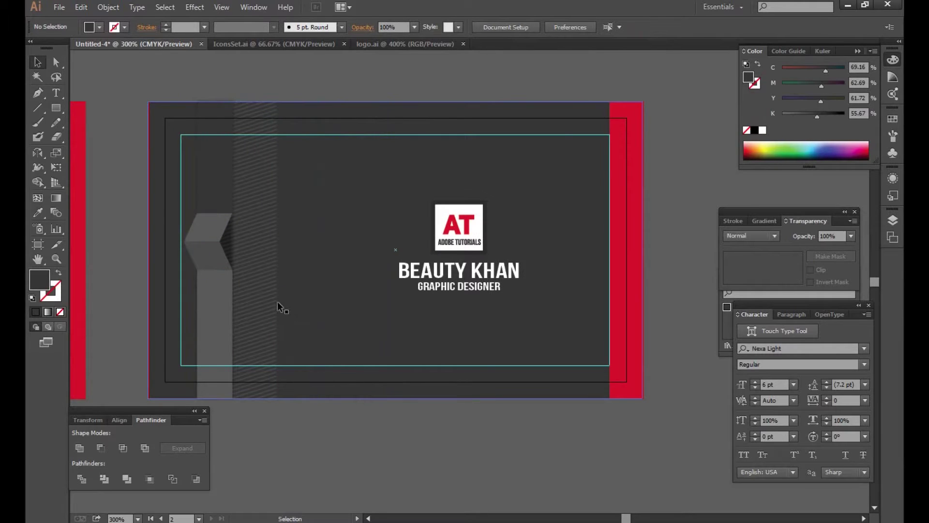
Widen the right red band leftward and recentre the AT logo and name text.
click(620, 266)
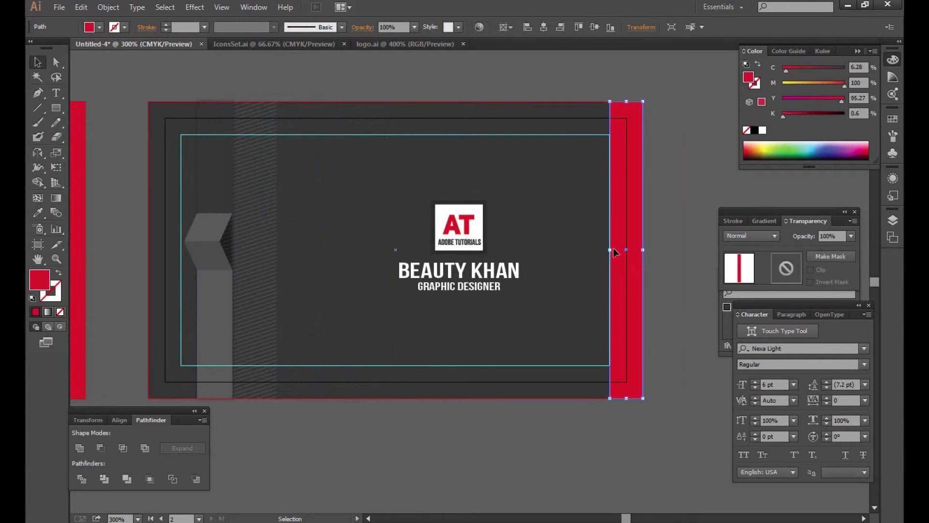
drag(611, 252, 583, 252)
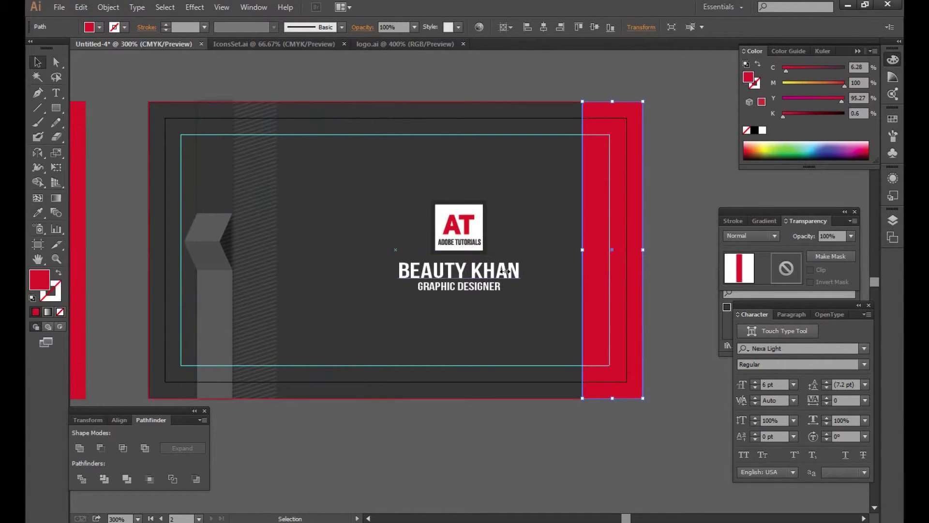
click(460, 270)
shift+click(462, 252)
drag(460, 238, 399, 227)
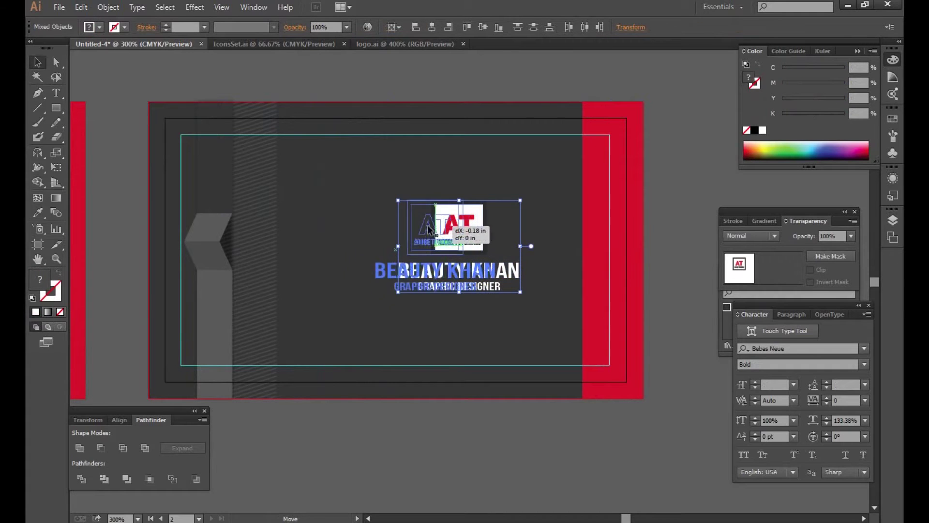
click(429, 411)
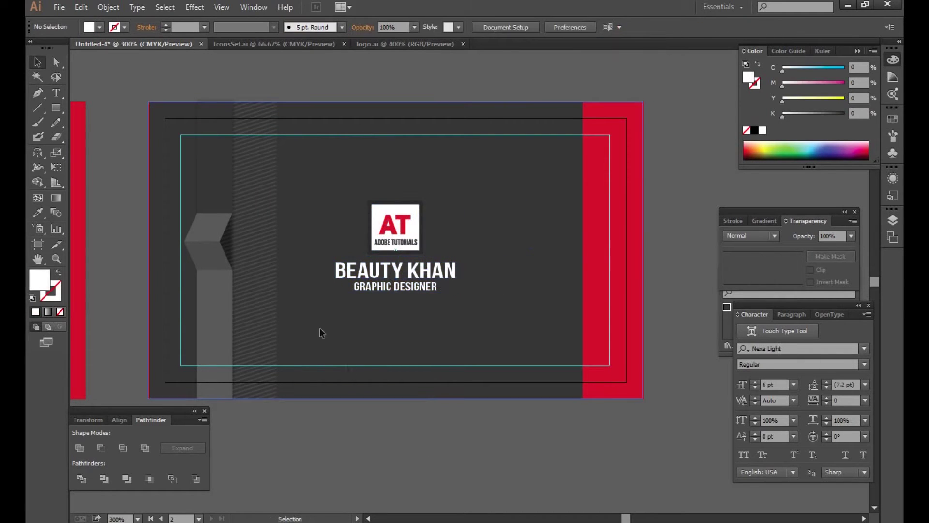
Place a narrowed copy of the striped strip beside the right red band and hide guides.
click(264, 257)
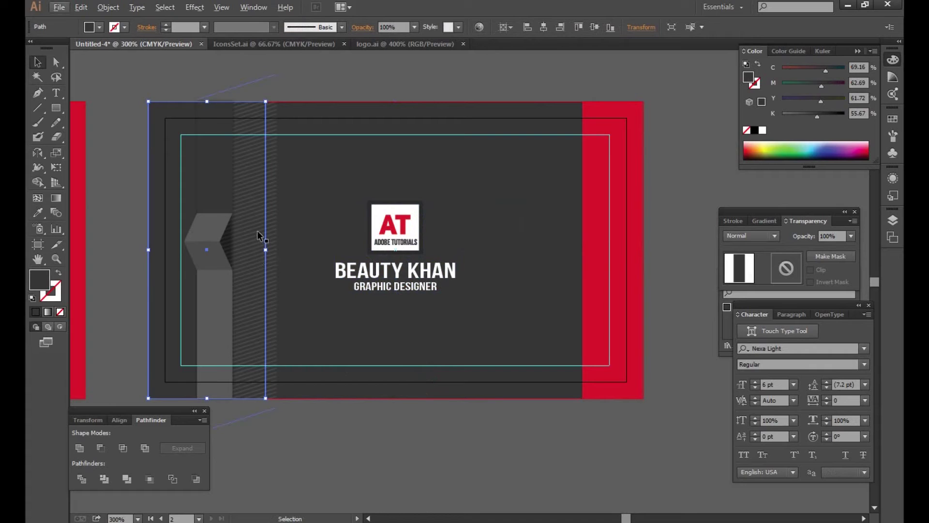
click(275, 253)
drag(275, 254, 588, 253)
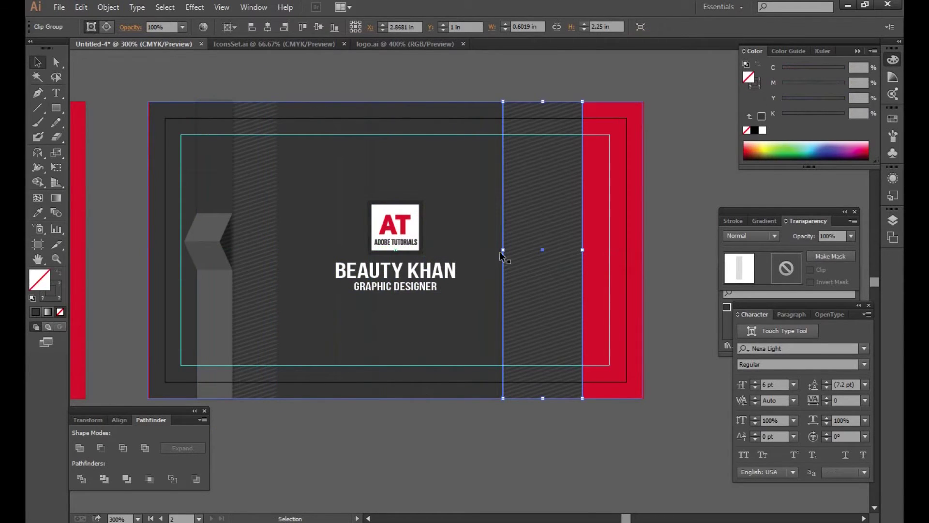
drag(502, 249, 537, 249)
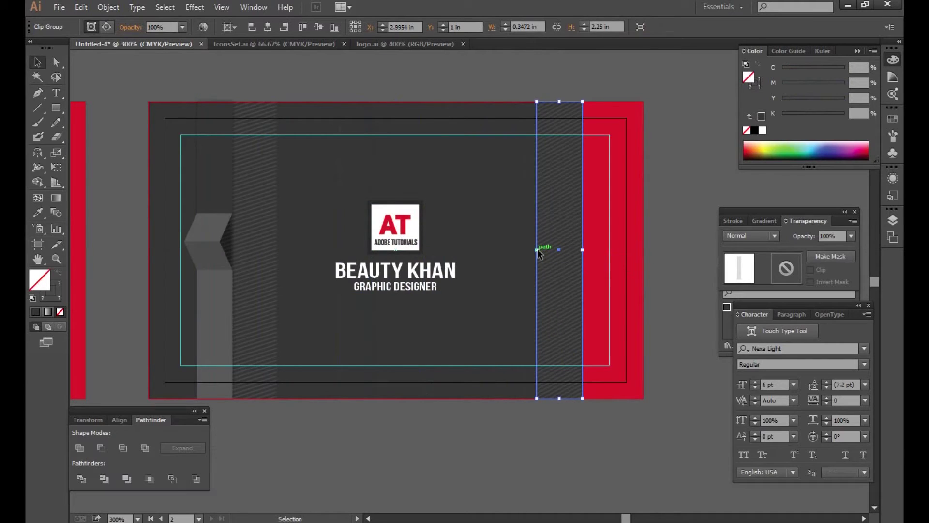
drag(541, 254, 541, 255)
click(595, 445)
drag(596, 446, 617, 418)
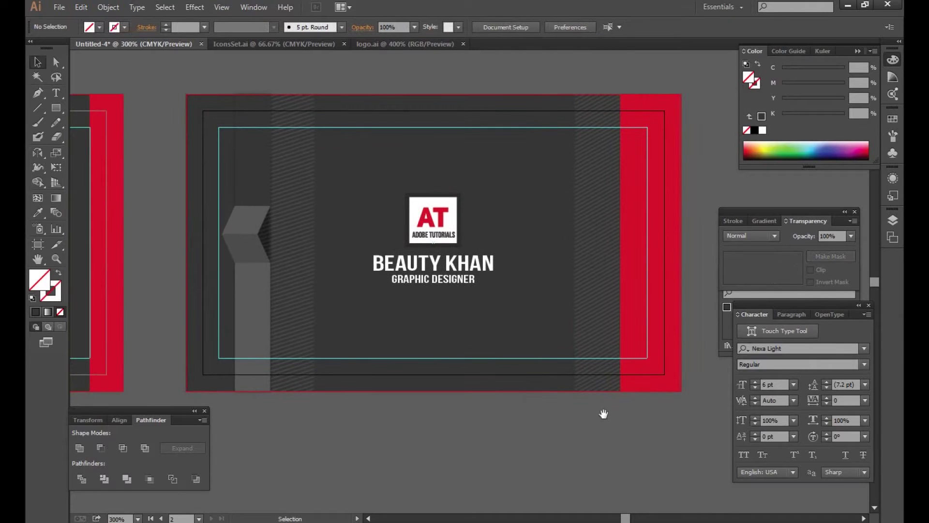
key(ctrl+semicolon)
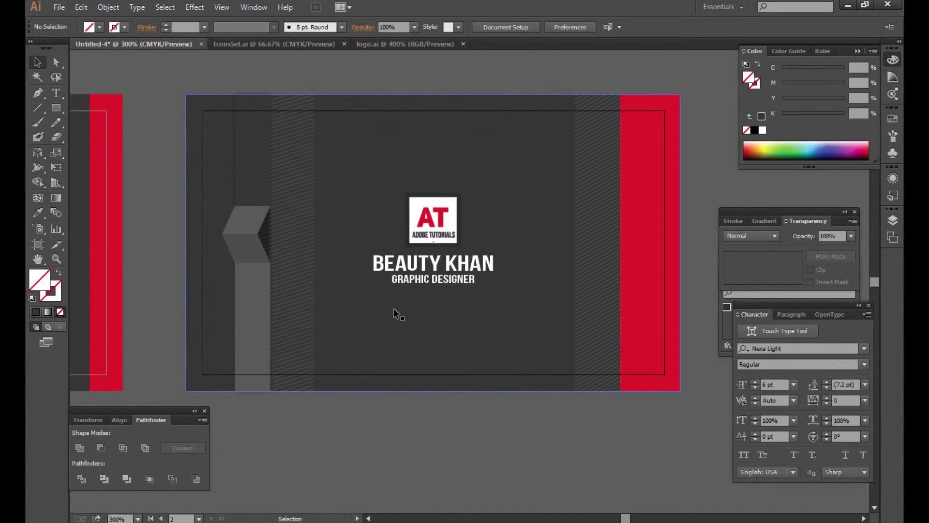
click(268, 237)
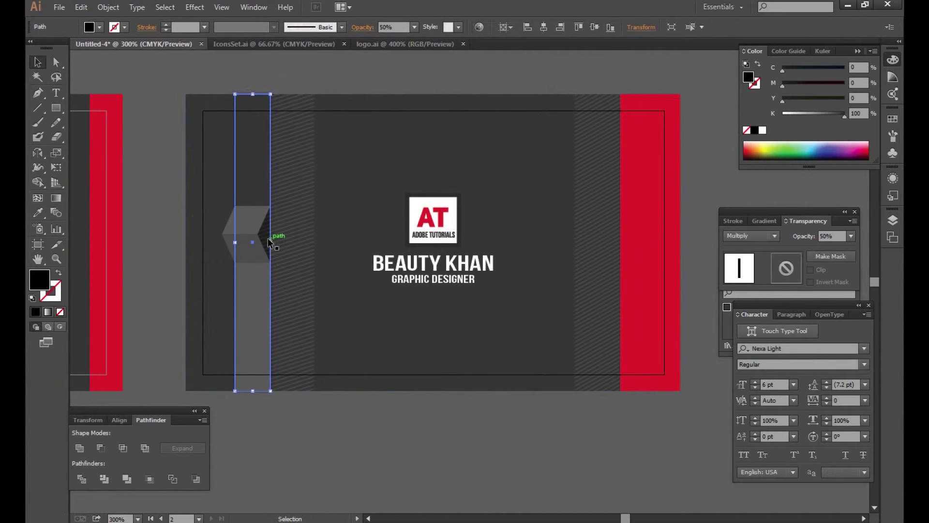
Set the back card's grey column opacity to 70%.
click(851, 236)
click(871, 341)
click(493, 478)
Set the front card's grey column opacity to 70%, then zoom out to show both cards.
drag(429, 339, 536, 338)
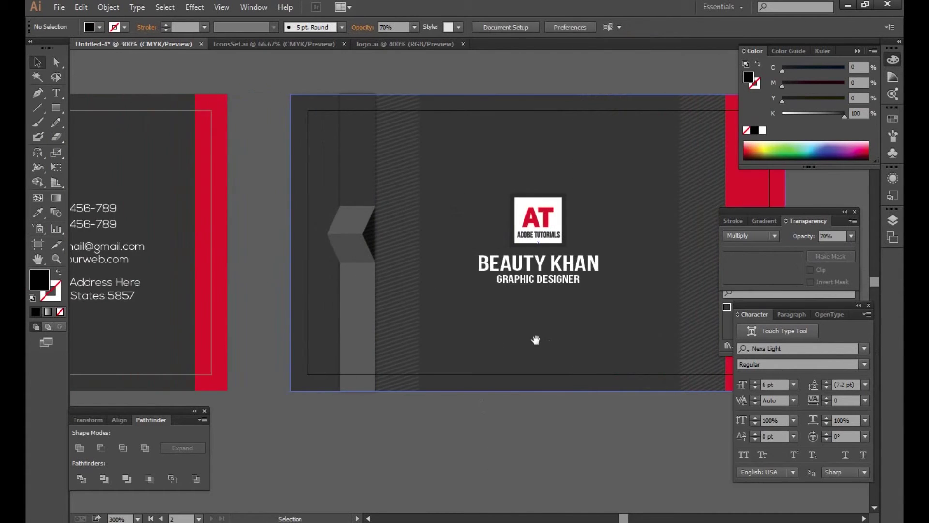
key(Tab)
drag(279, 379, 549, 379)
drag(495, 391, 604, 391)
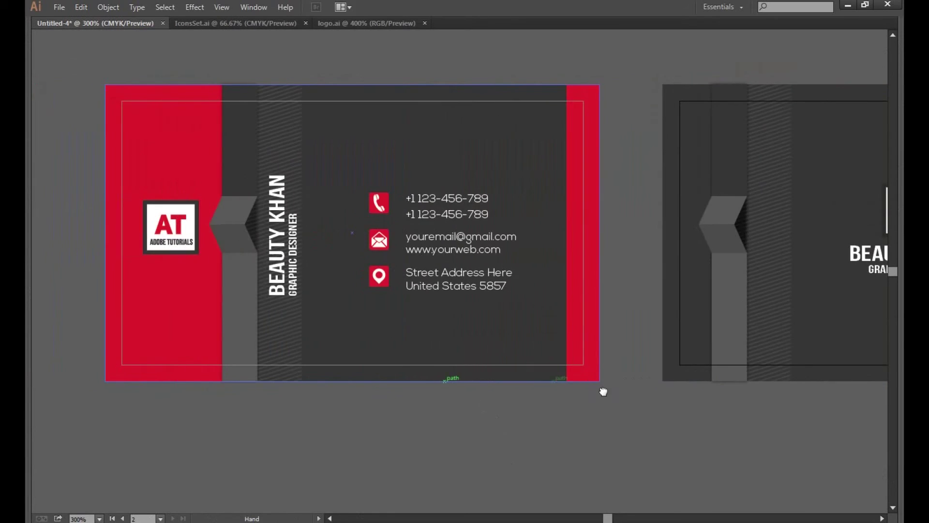
drag(420, 327, 371, 317)
drag(503, 321, 365, 321)
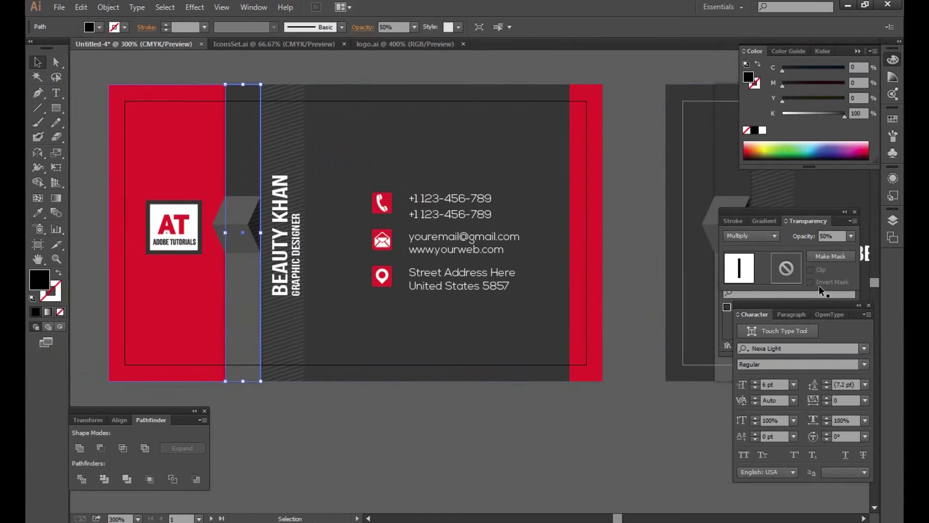
text(70)
key(Return)
click(532, 452)
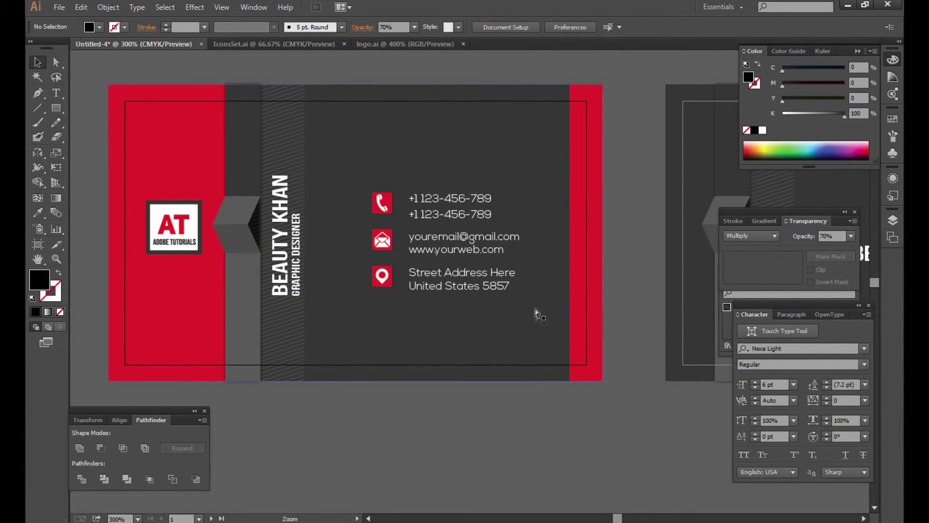
key(ctrl+minus)
key(Tab)
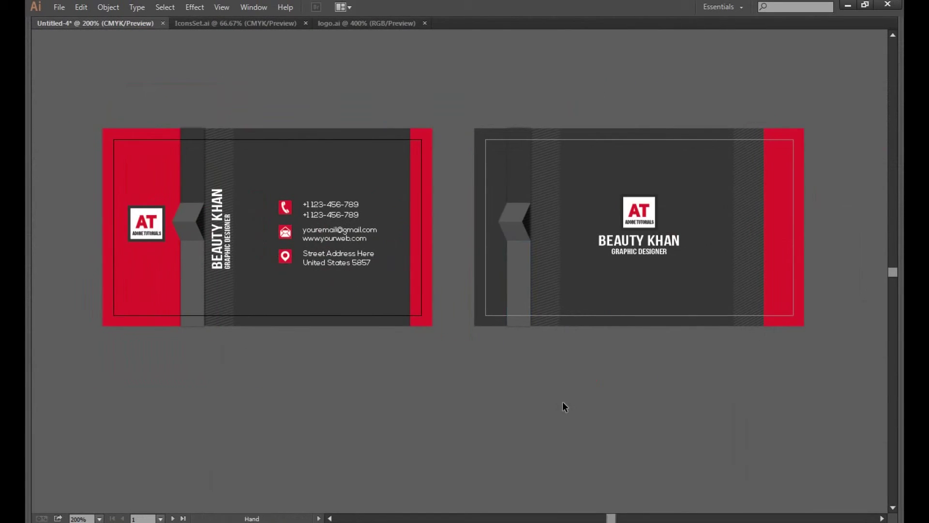
Hide artboard edges and zoom so both finished cards sit centred in view.
key(ctrl+shift+h)
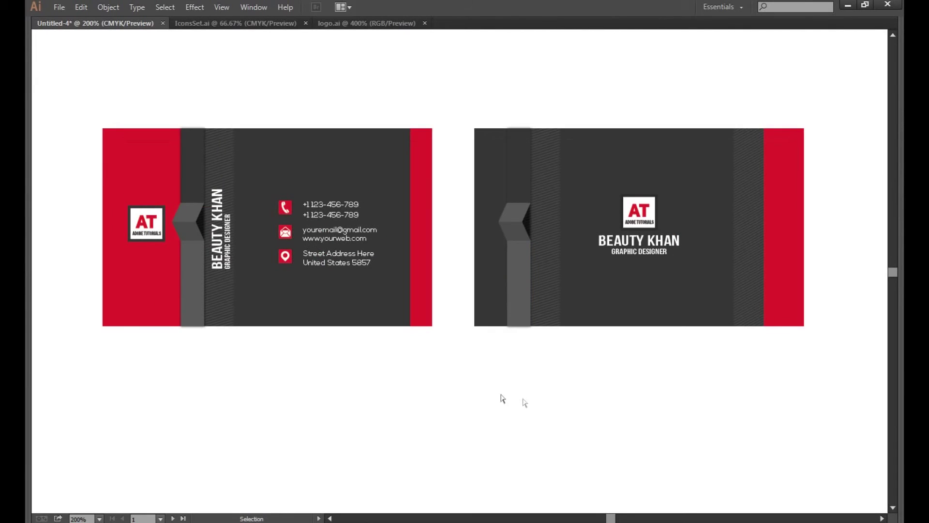
key(ctrl+plus)
mouse_move(481, 292)
mouse_down()
mouse_move(568, 382)
mouse_move(517, 352)
mouse_up()
key(ctrl+minus)
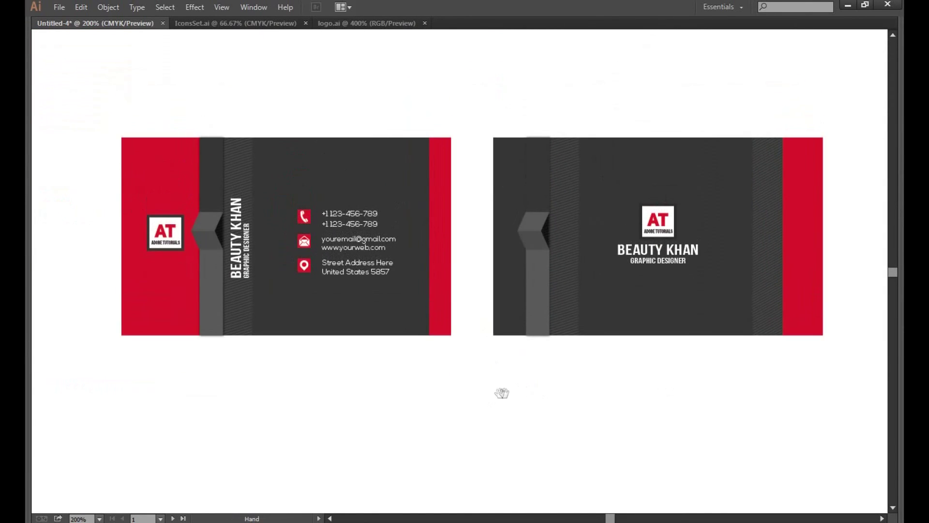
drag(506, 392, 485, 404)
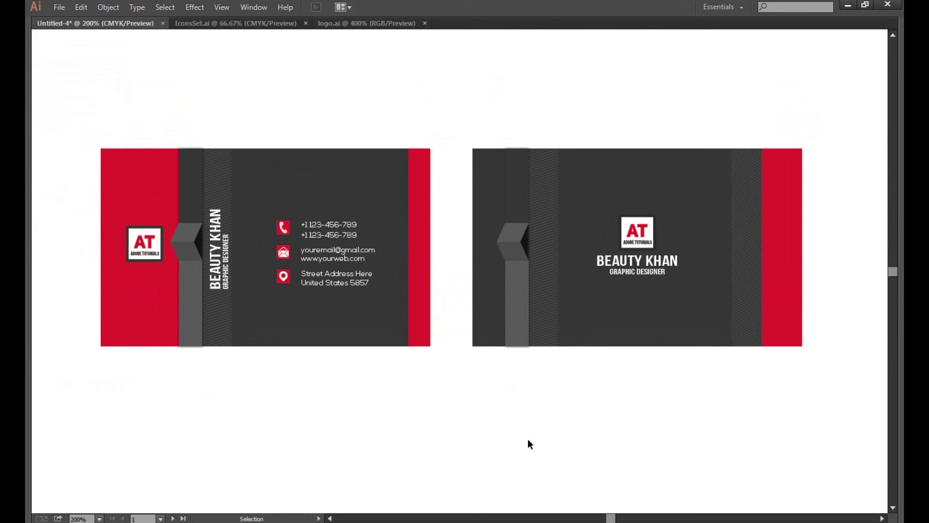